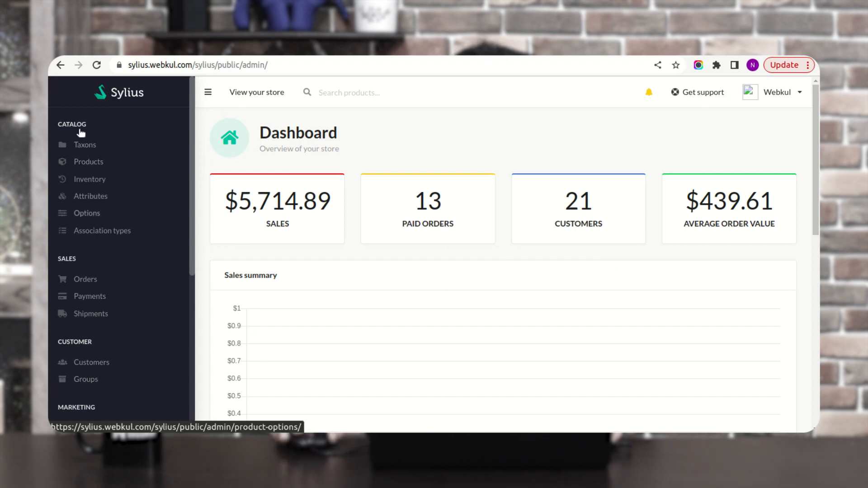
scroll(96, 346, "down", 2)
scroll(97, 347, "down", 5)
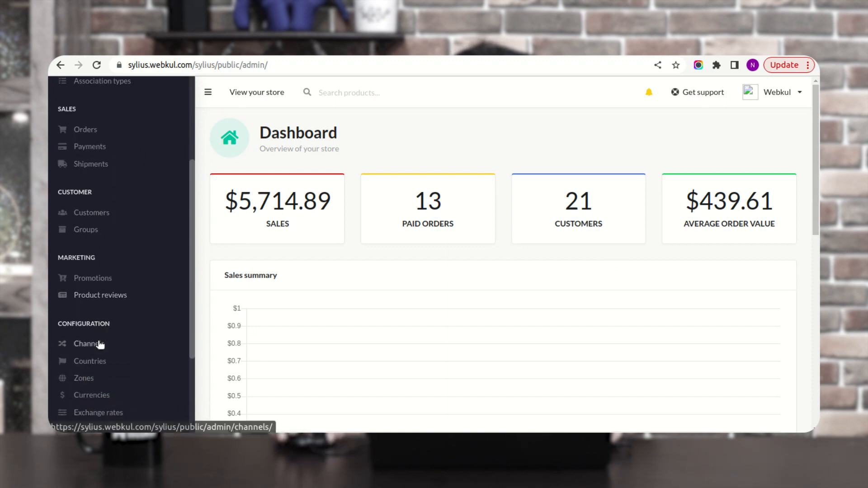
scroll(108, 338, "up", 4)
scroll(108, 338, "up", 4)
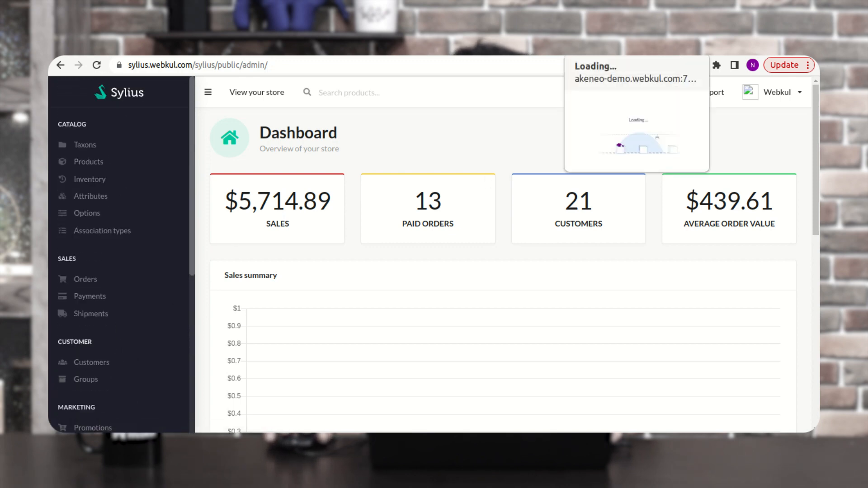
Switch to the Akeneo demo and sign in, declining the browser's offer to save the login
left_click(607, 48)
left_click(444, 248)
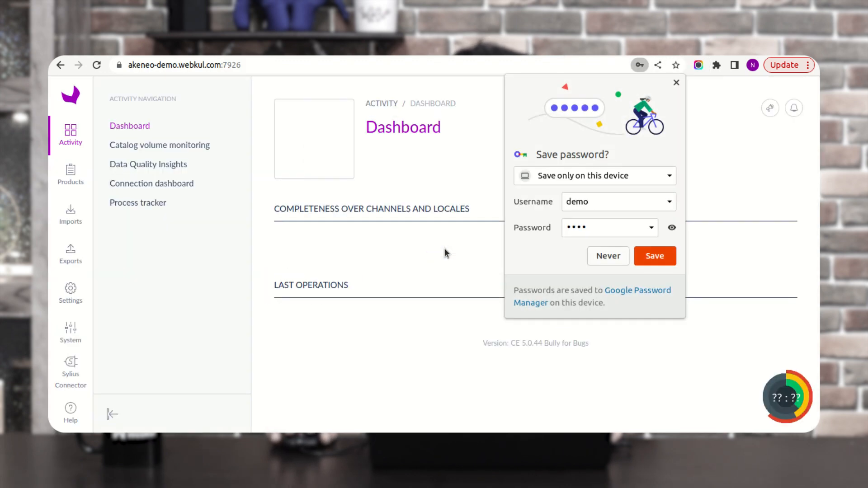
left_click(609, 258)
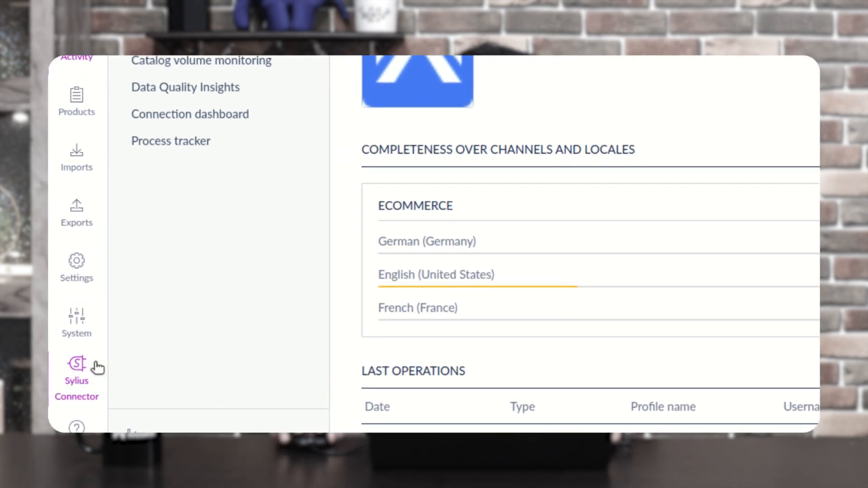
Open the Sylius Connector and look through its Credentials and Attribute Mappings pages, returning to Credentials
left_click(77, 379)
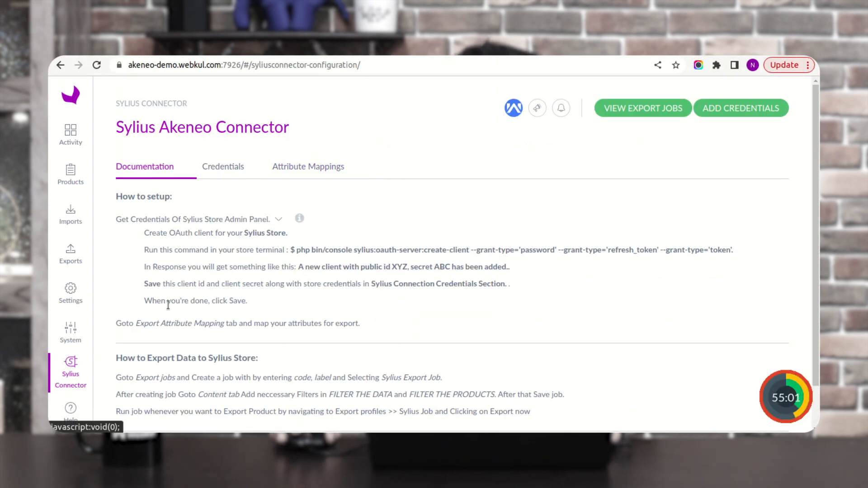
left_click(222, 169)
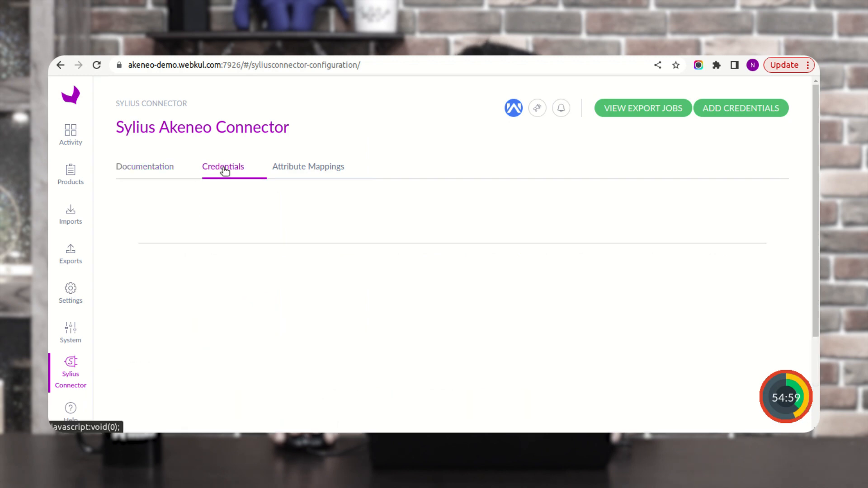
left_click(304, 171)
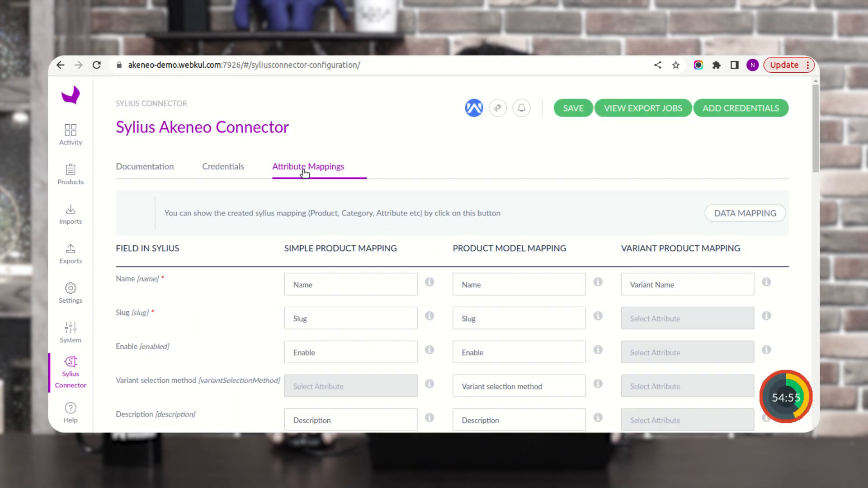
left_click(208, 169)
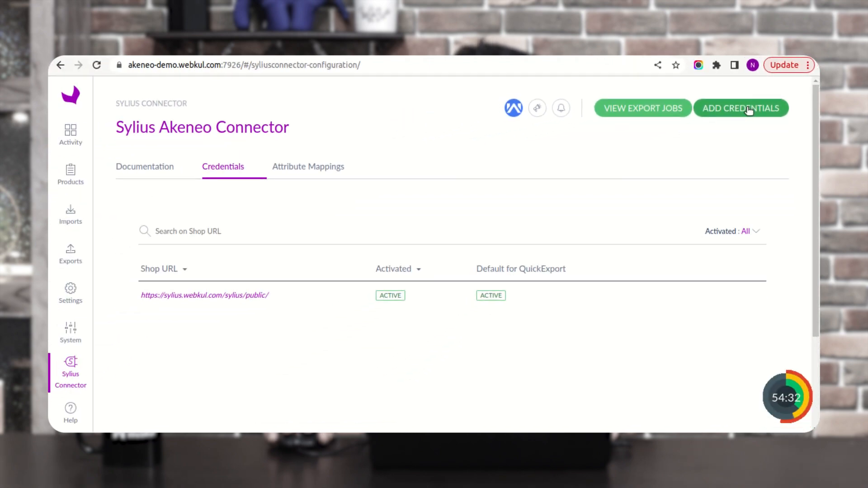
left_click(748, 109)
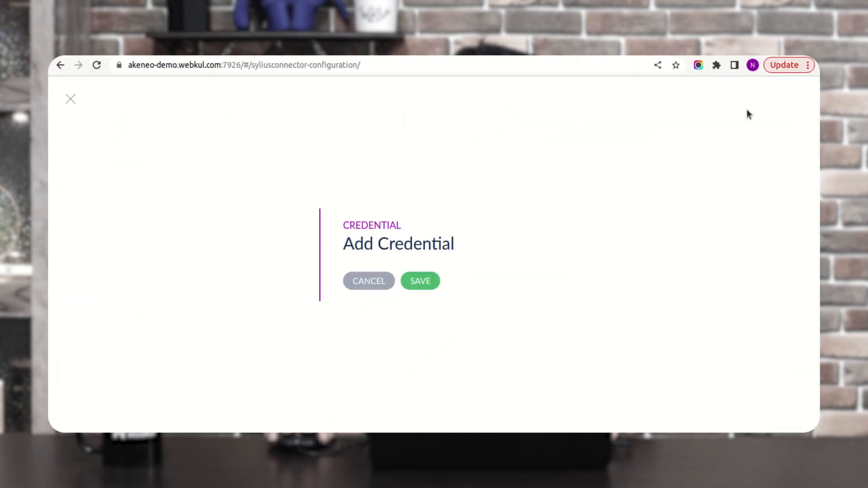
left_click_drag(343, 134, 463, 144)
scroll(456, 206, "down", 1)
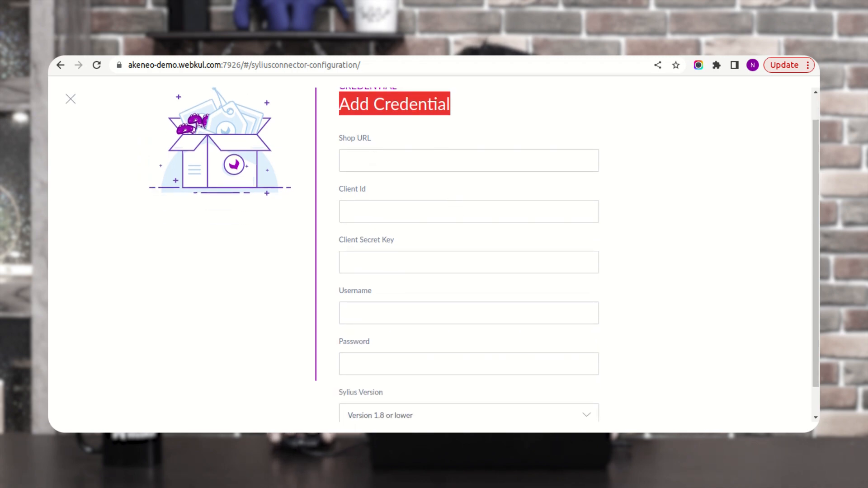
left_click(655, 48)
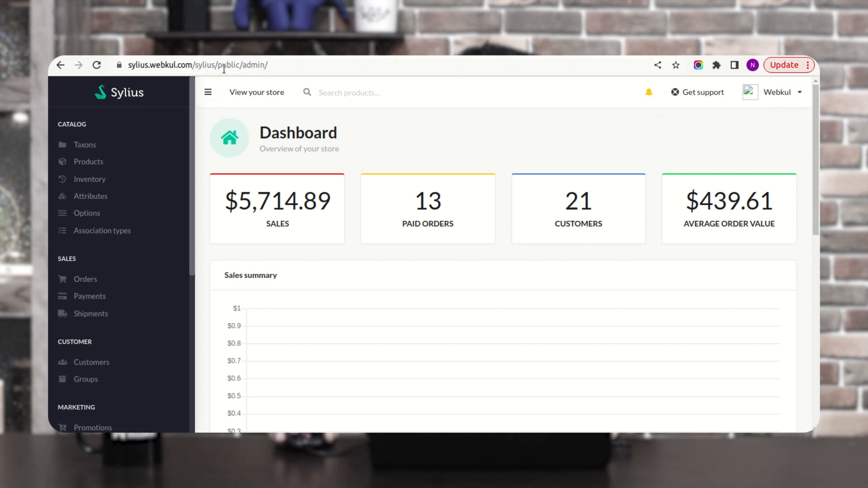
left_click_drag(242, 64, 119, 65)
key("ctrl+c")
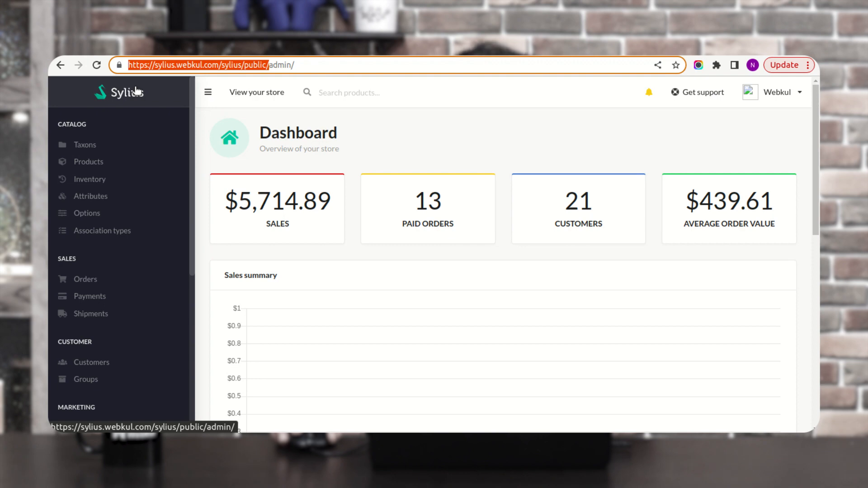
left_click(538, 47)
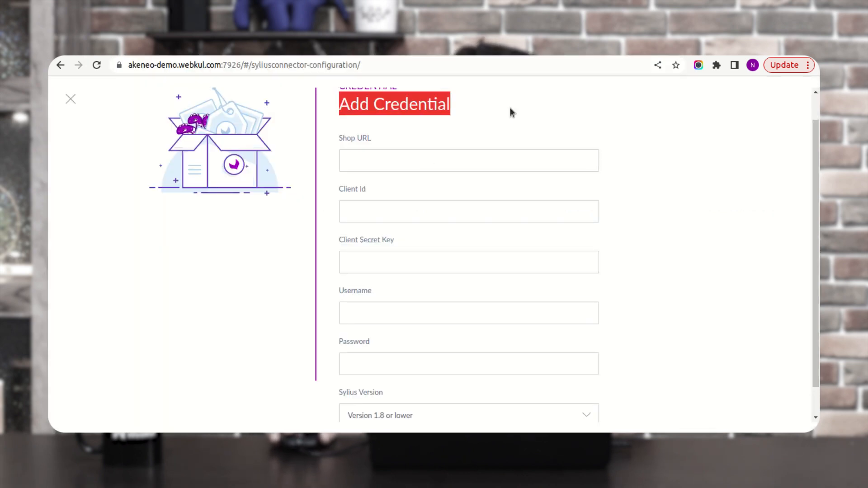
left_click(367, 167)
key("ctrl+v")
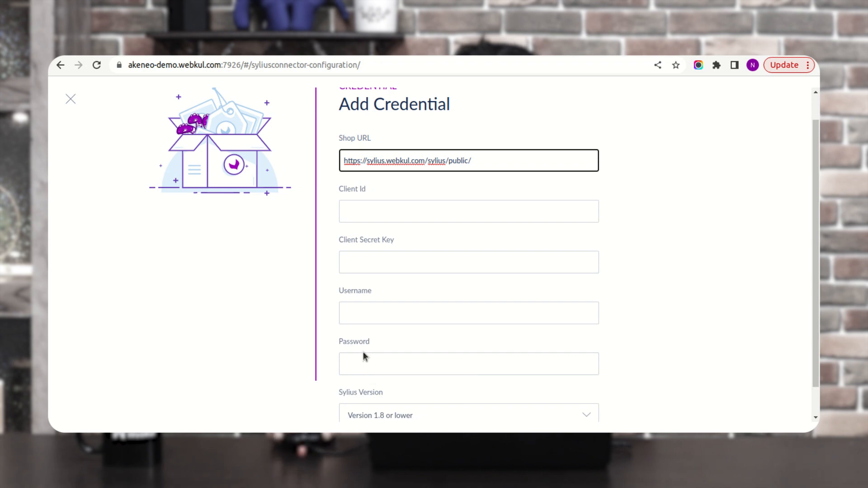
Check the available Sylius Version options and close the new credential form without saving it
scroll(373, 359, "down", 1)
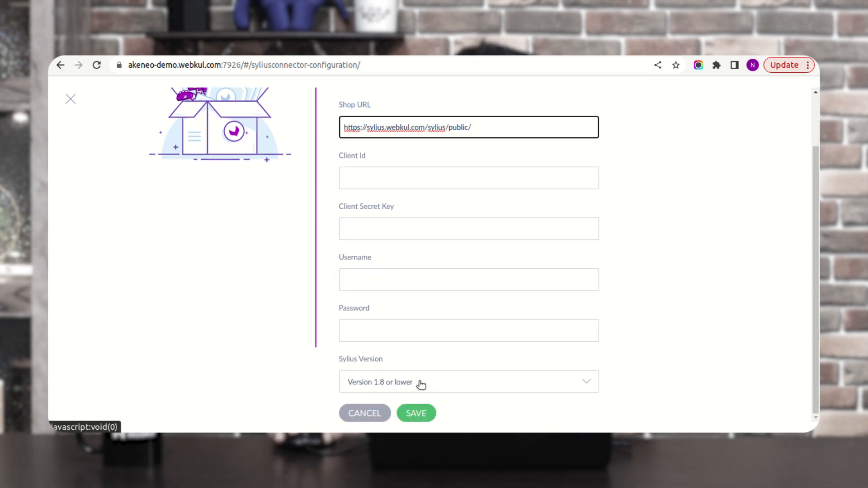
left_click(403, 383)
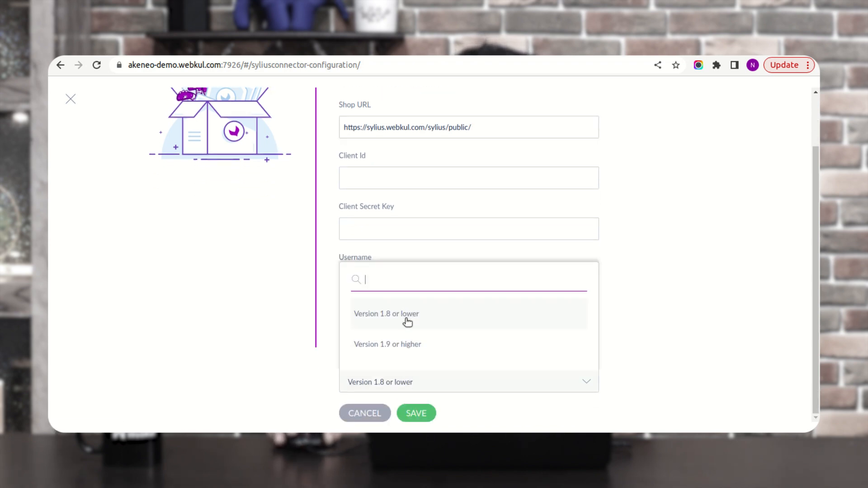
left_click(323, 352)
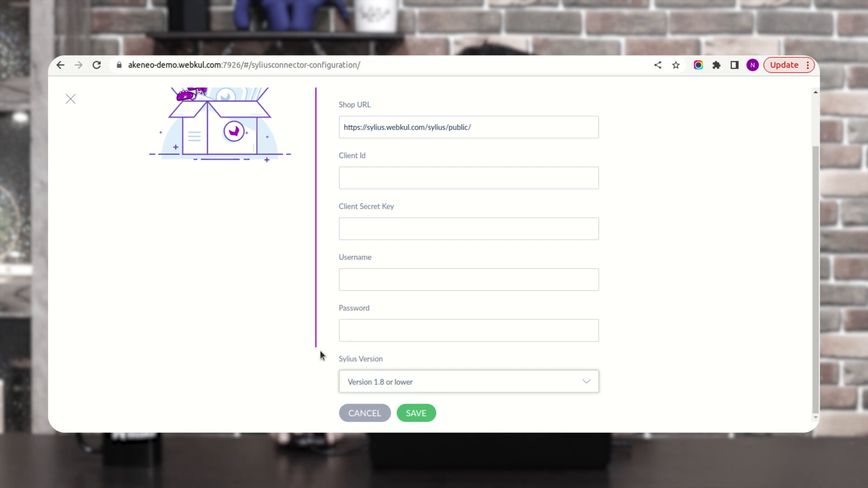
left_click(409, 414)
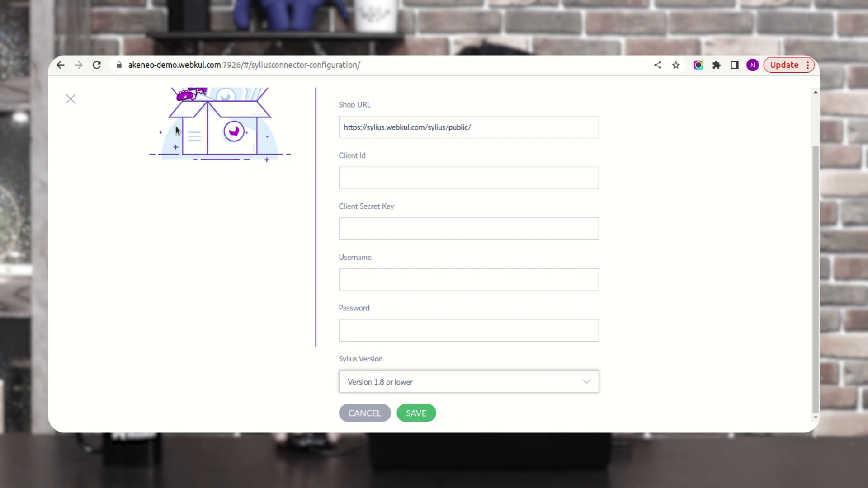
left_click(72, 99)
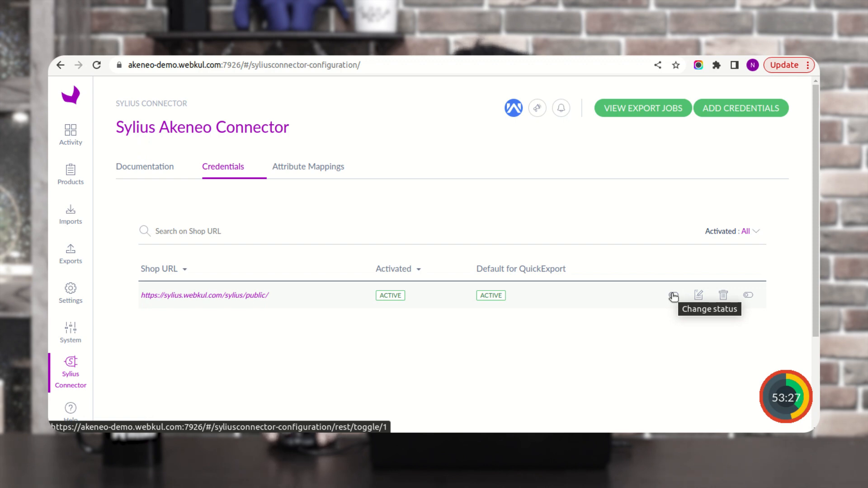
Open the existing Sylius shop credential for editing and examine its connection fields from Shop URL to Sylius Version
left_click(700, 297)
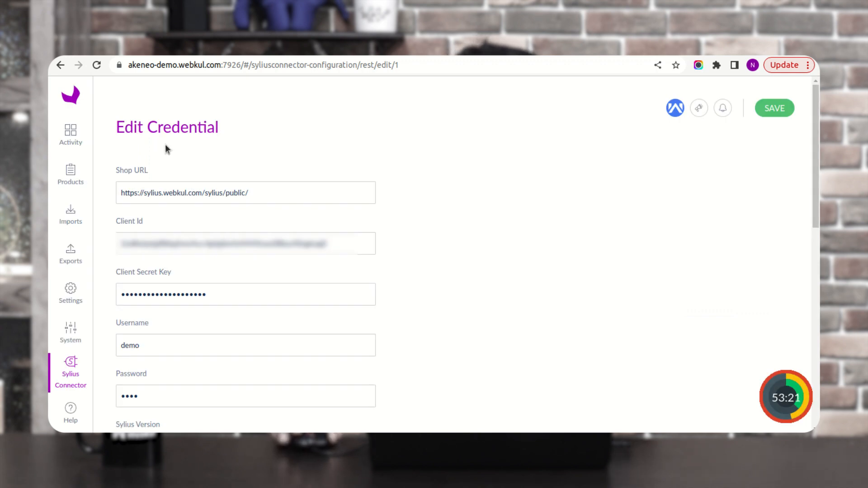
scroll(271, 192, "down", 1)
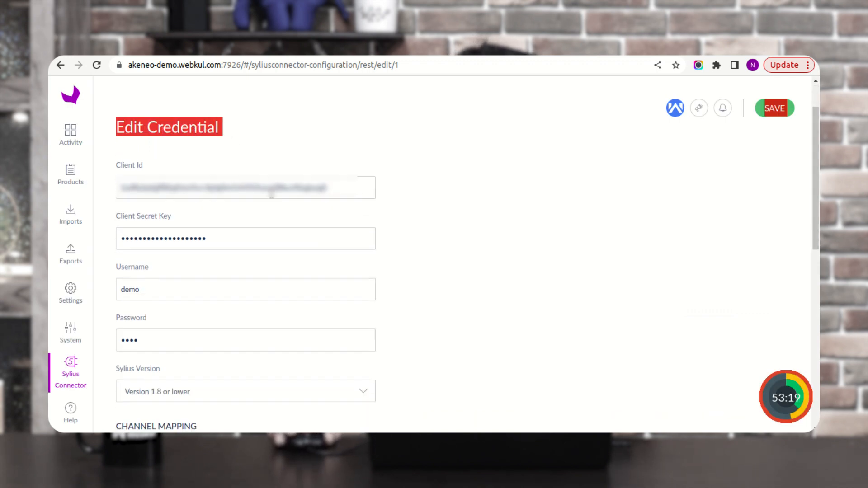
scroll(140, 190, "up", 1)
scroll(140, 190, "down", 5)
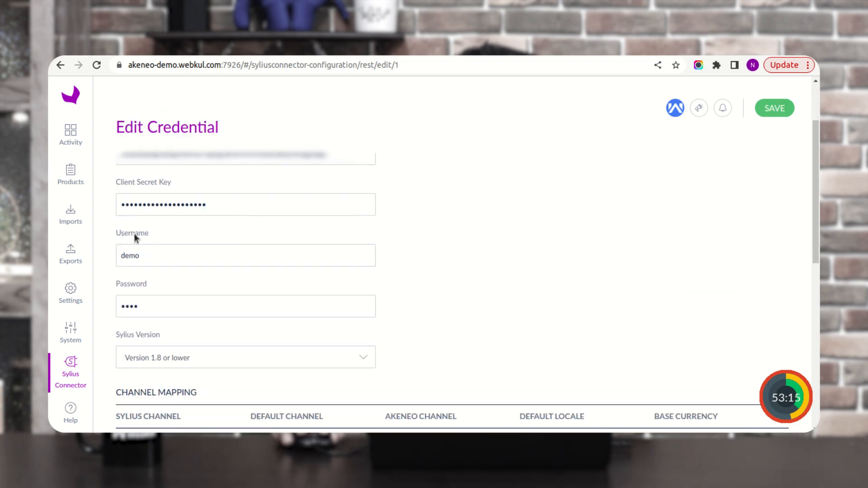
scroll(149, 281, "down", 3)
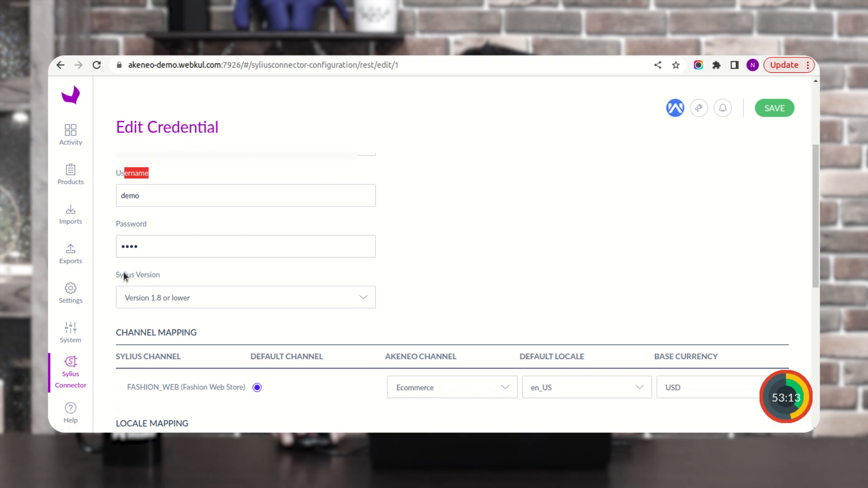
scroll(190, 304, "down", 5)
Examine the Channel Mapping columns and the Akeneo channel choices for the FASHION_WEB channel
left_click_drag(122, 247, 202, 248)
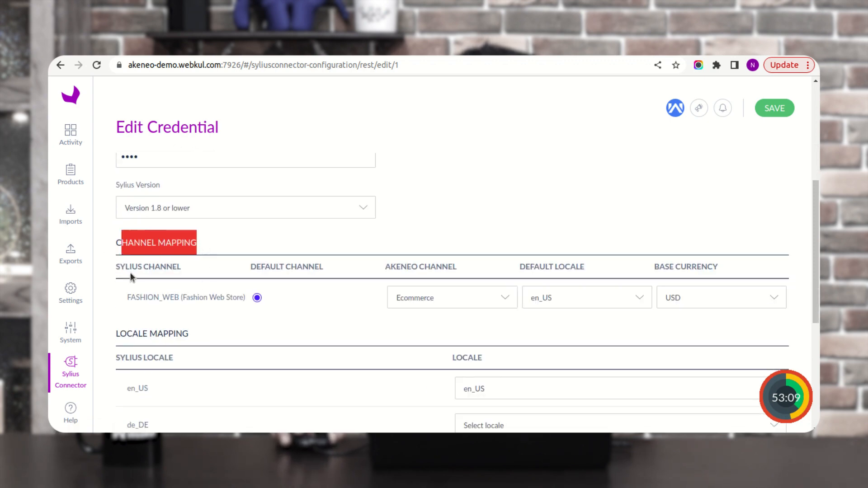
left_click_drag(121, 266, 178, 264)
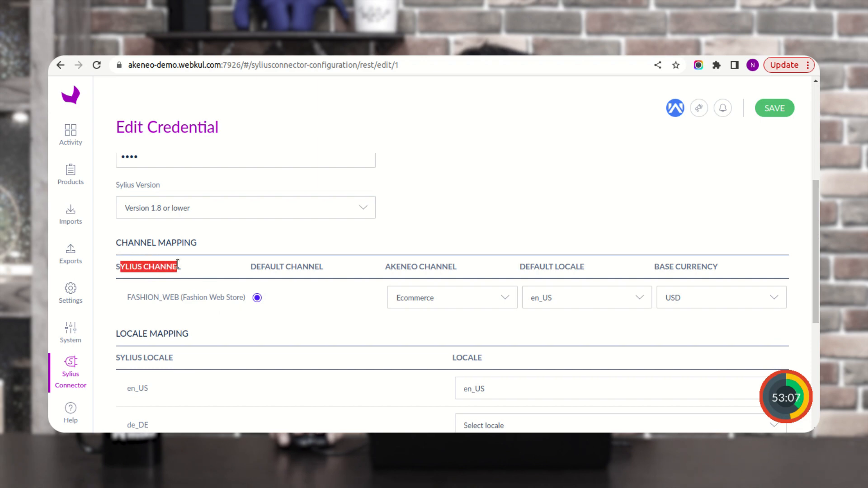
left_click_drag(255, 267, 324, 268)
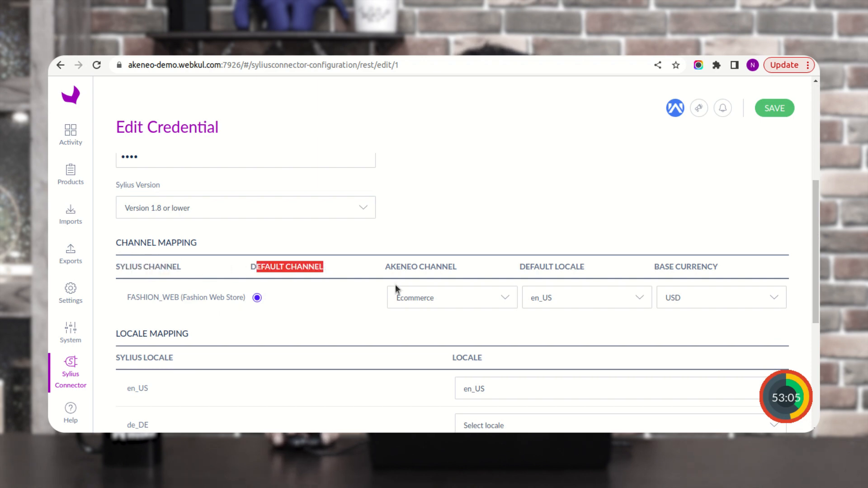
left_click_drag(390, 269, 460, 271)
left_click_drag(523, 269, 578, 270)
left_click_drag(659, 266, 727, 268)
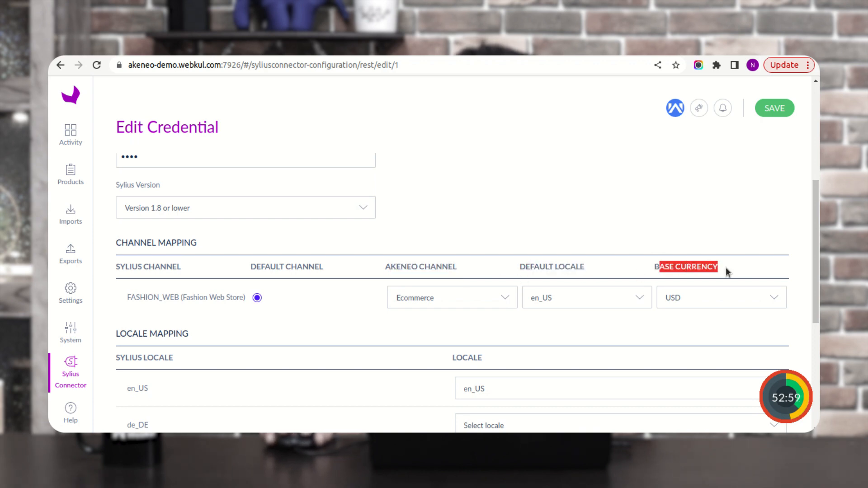
left_click(130, 297)
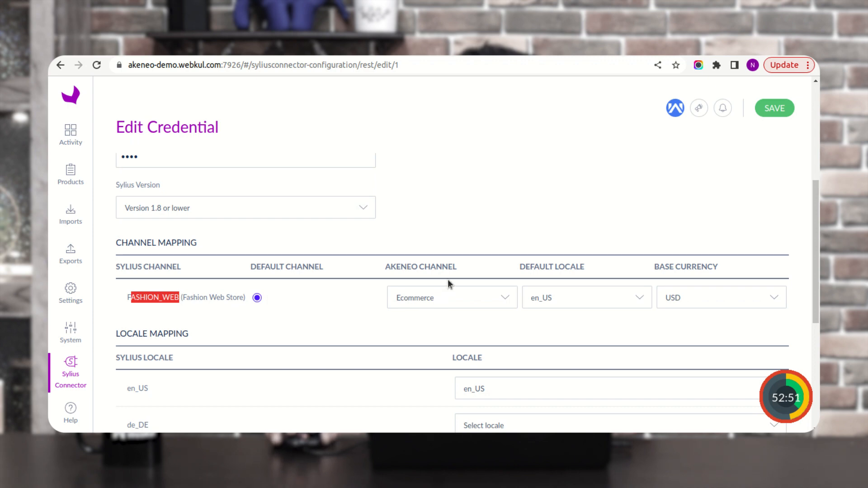
left_click(471, 301)
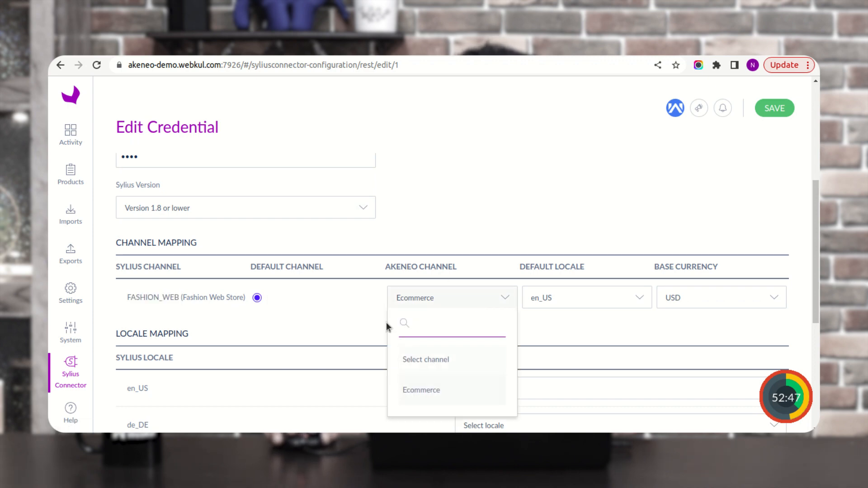
left_click(363, 295)
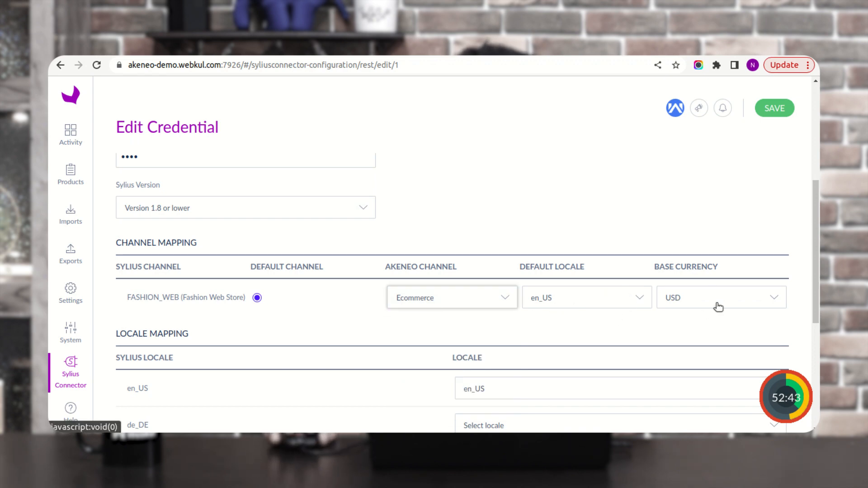
scroll(814, 255, "down", 1)
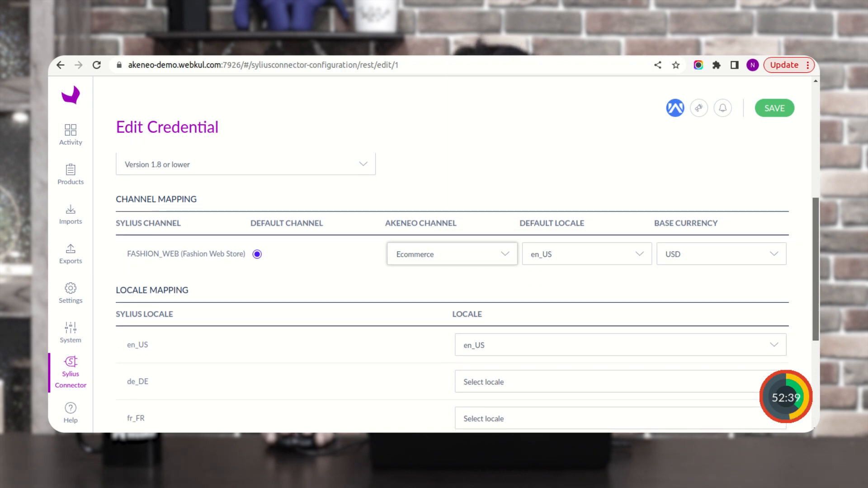
left_click_drag(815, 271, 815, 271)
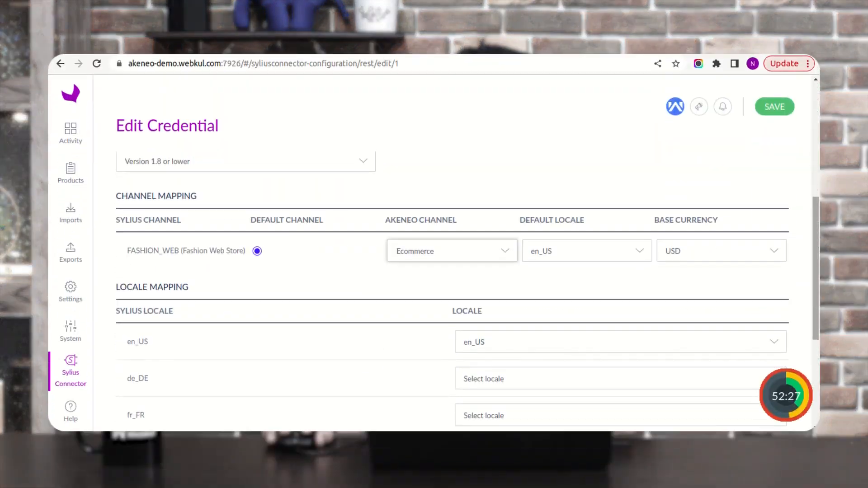
Examine the Locale Mapping table and the Sylius locales listed in it
scroll(819, 301, "down", 2)
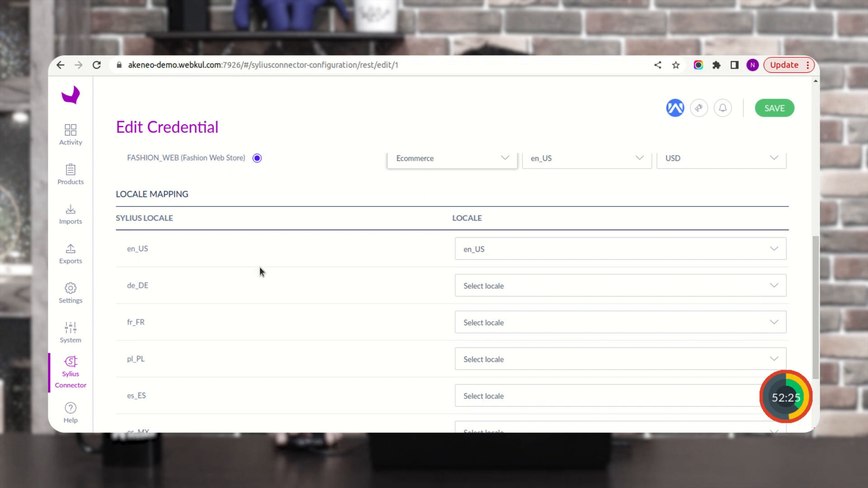
left_click_drag(119, 219, 183, 223)
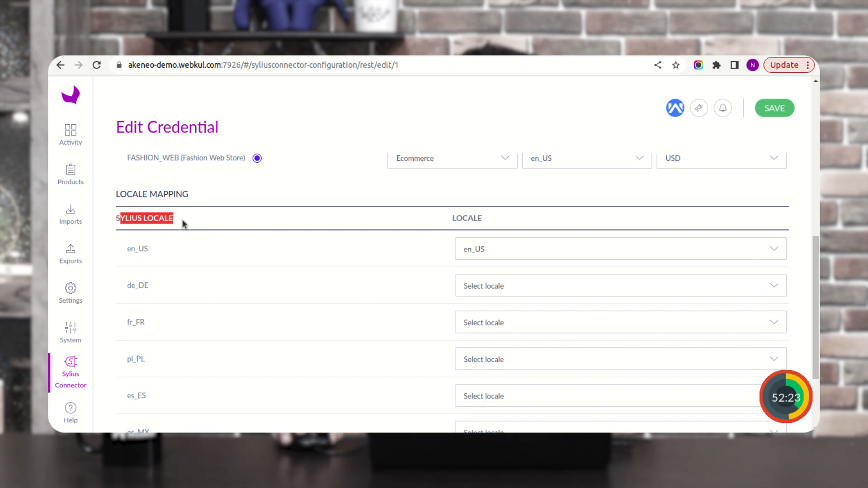
scroll(156, 246, "down", 1)
left_click_drag(136, 218, 145, 405)
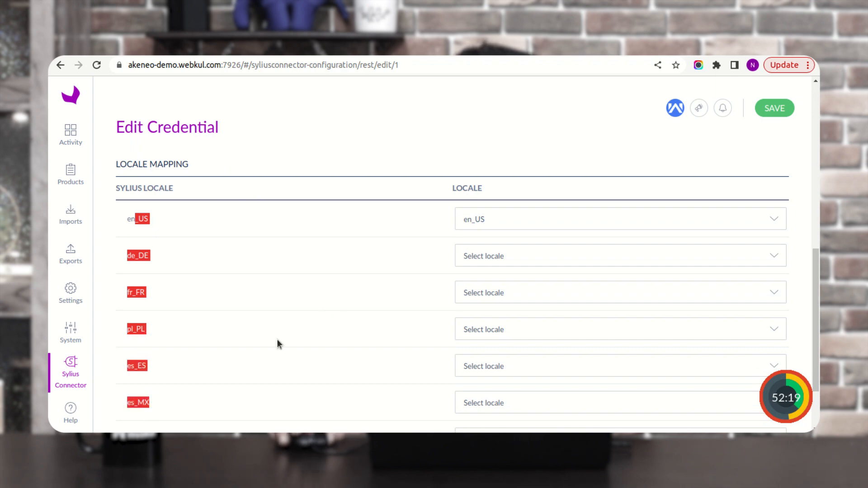
Check the Akeneo locale choices available for the en_US Sylius locale in the Locale Mapping table
left_click(506, 193)
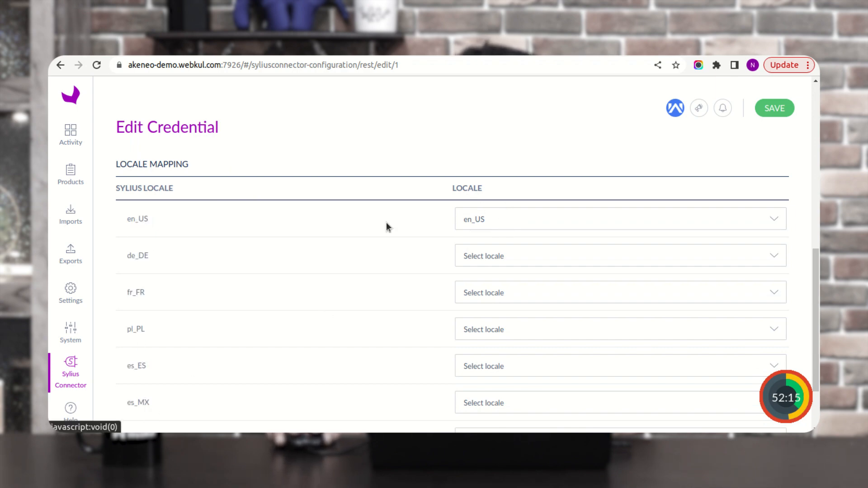
left_click_drag(439, 192, 491, 193)
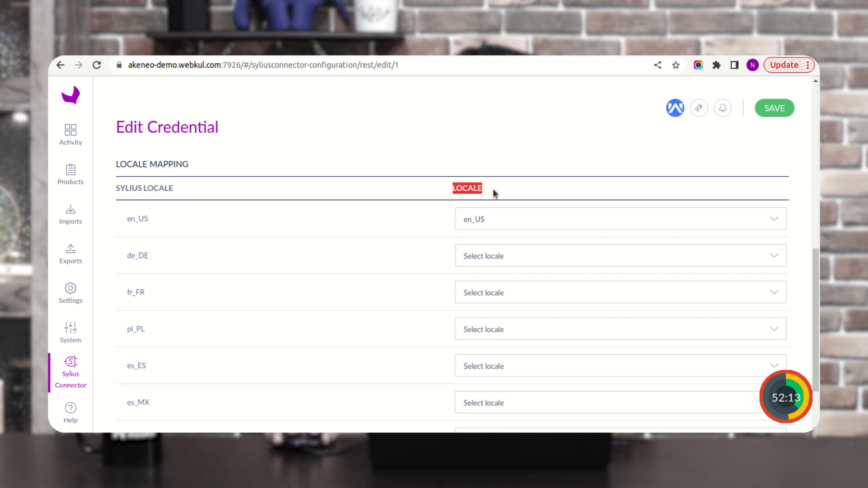
left_click(490, 225)
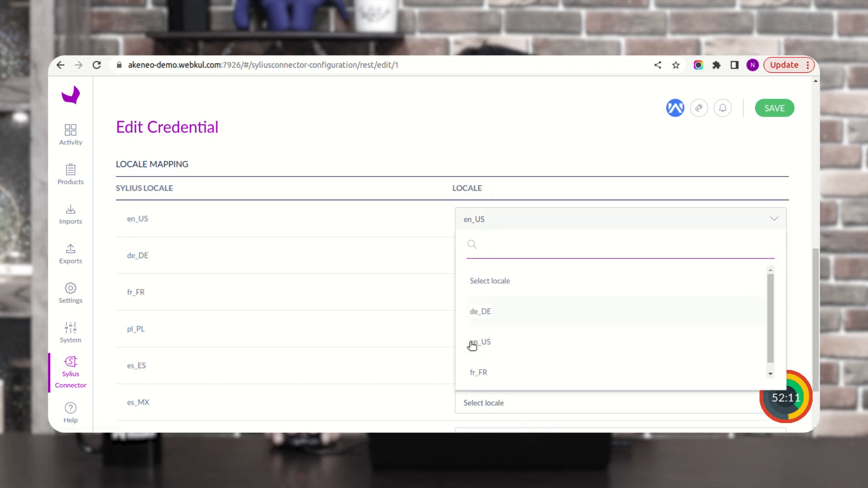
left_click(384, 230)
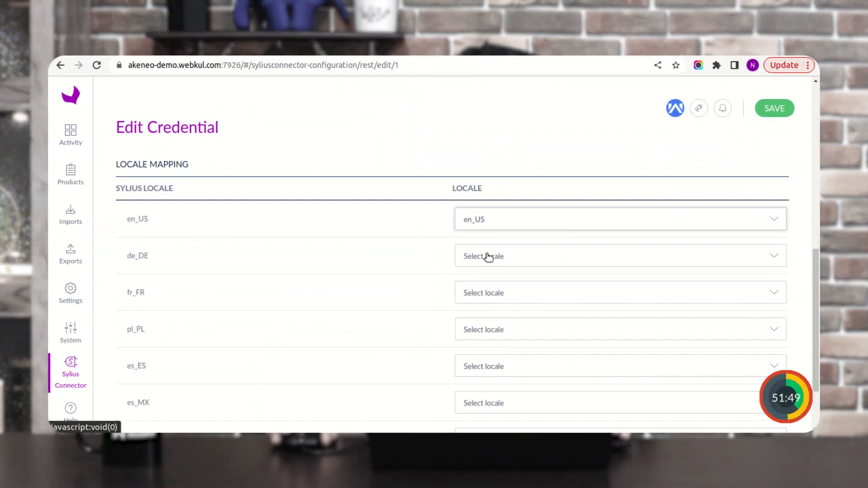
Review the channel and locale mappings of the Sylius credential and save the credential
scroll(488, 258, "down", 2)
scroll(488, 258, "up", 3)
scroll(488, 258, "down", 2)
scroll(482, 257, "up", 5)
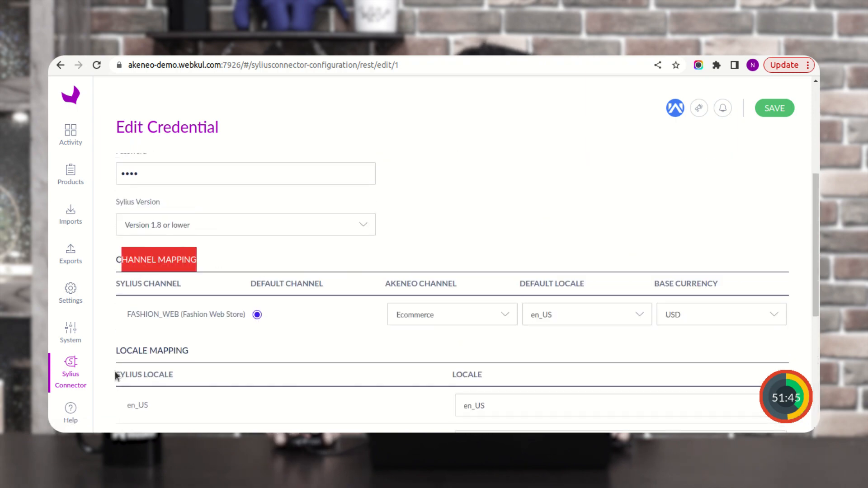
scroll(203, 355, "down", 5)
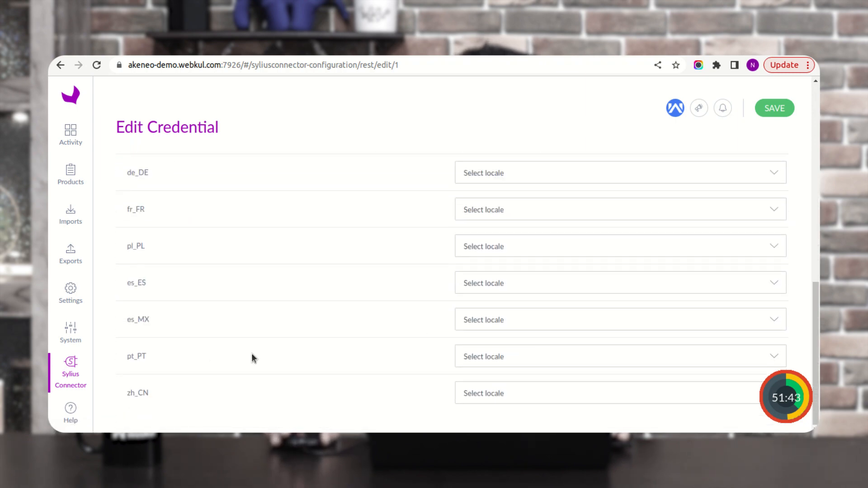
scroll(502, 332, "up", 10)
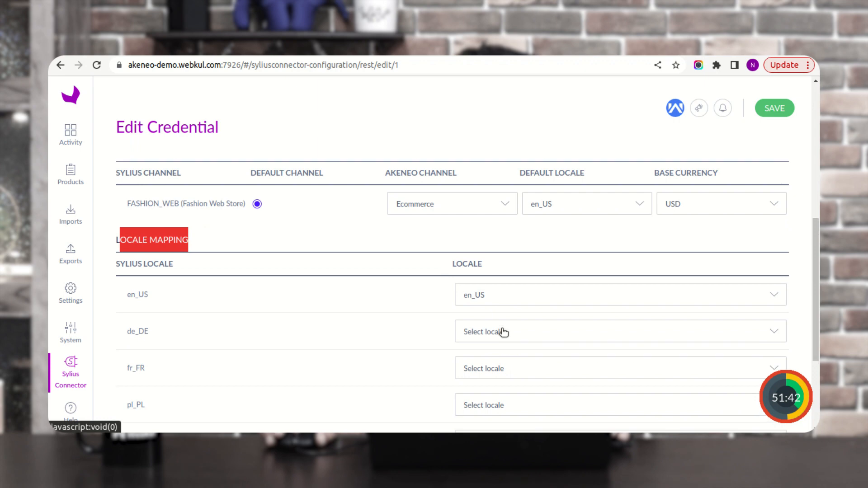
left_click(779, 116)
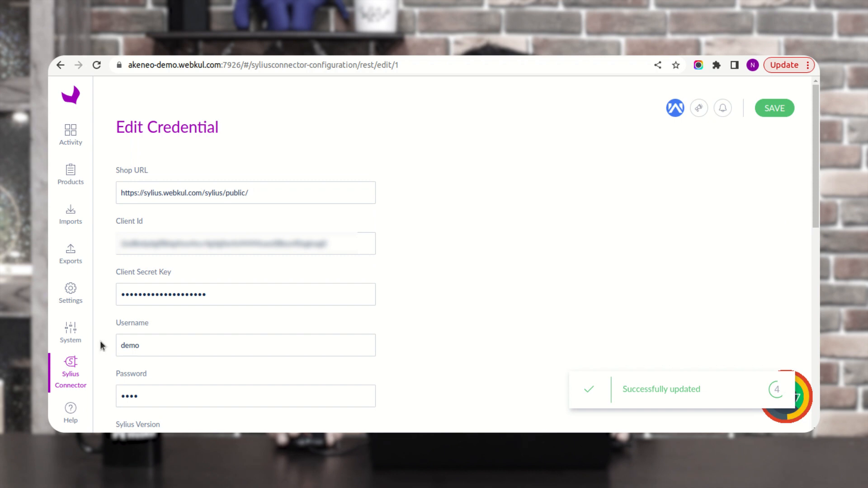
Open the Sylius Connector's Attribute Mappings and examine the Sylius fields from Name to Meta keywords
left_click(75, 371)
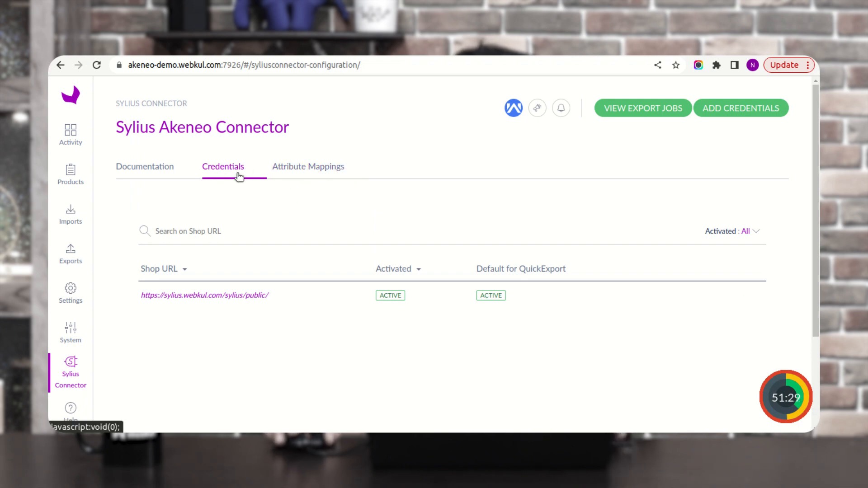
left_click(328, 174)
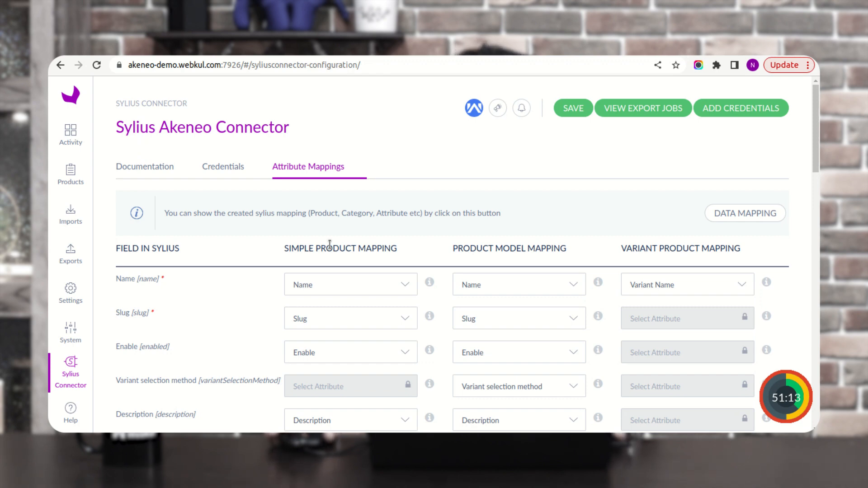
scroll(244, 267, "down", 3)
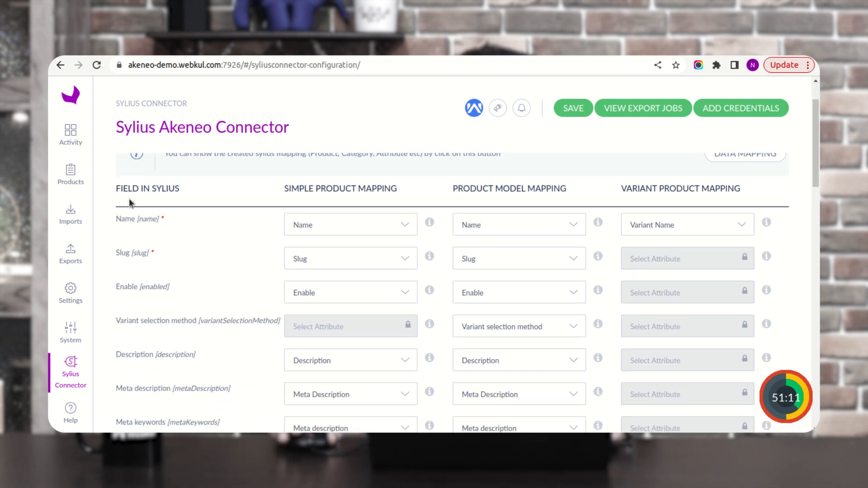
left_click_drag(116, 188, 175, 193)
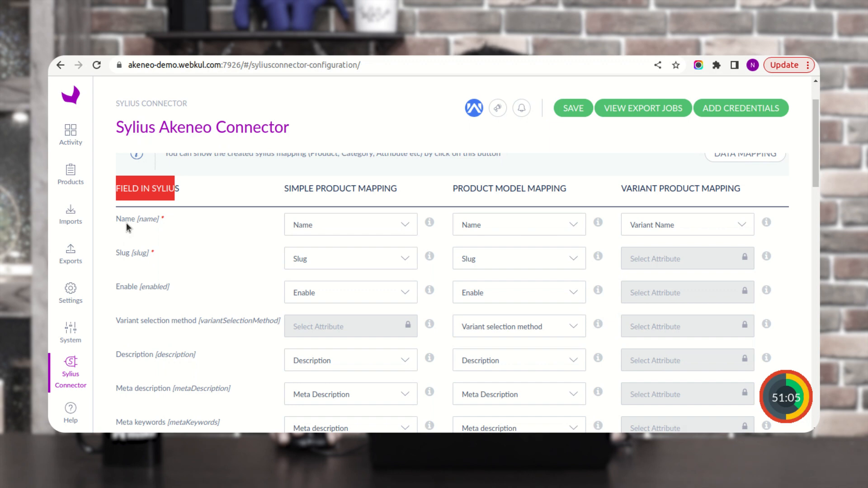
scroll(134, 303, "down", 2)
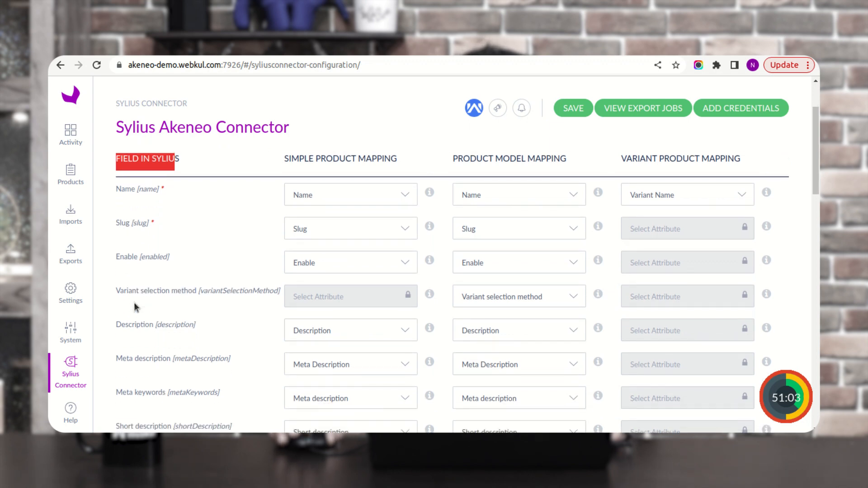
left_click_drag(127, 261, 170, 264)
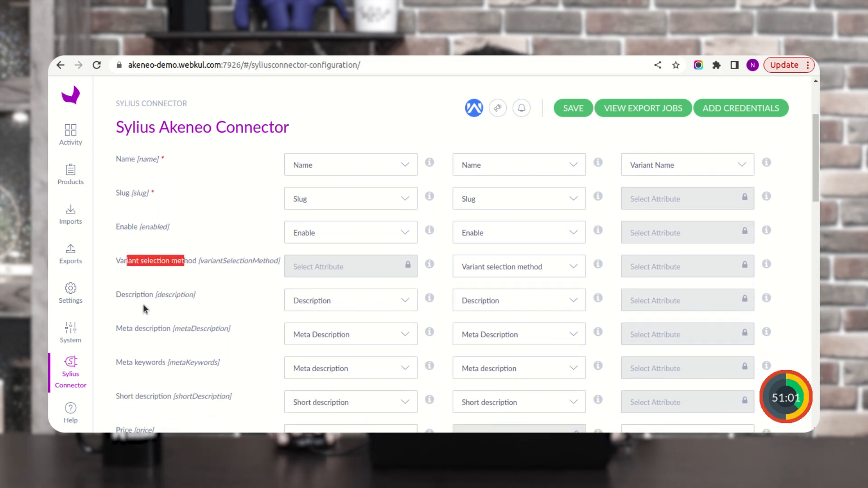
left_click(129, 299)
left_click_drag(136, 325, 167, 329)
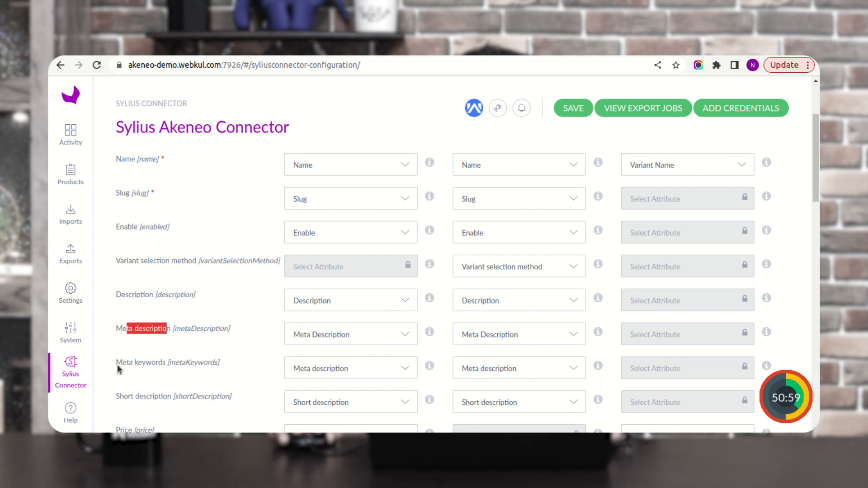
triple_click(160, 368)
Examine the remaining Sylius fields in the attribute mappings, from Short description to Tracked
scroll(173, 326, "down", 4)
scroll(169, 311, "down", 2)
scroll(146, 295, "down", 2)
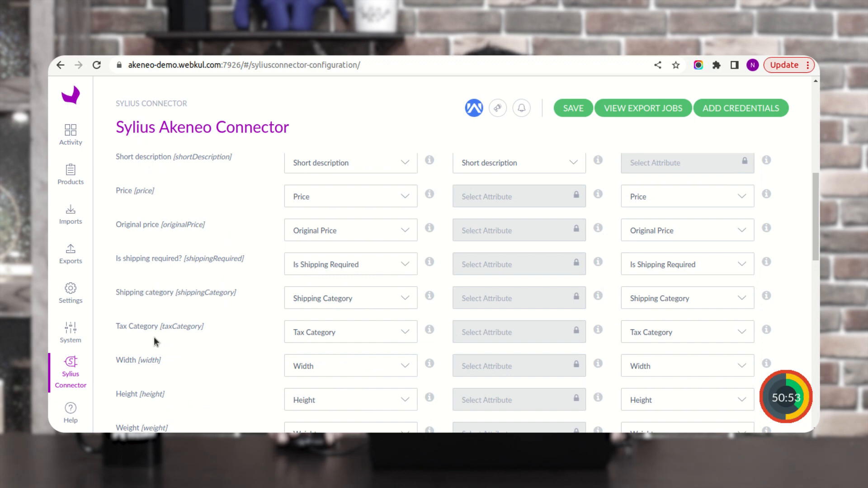
scroll(153, 339, "down", 2)
scroll(142, 310, "down", 3)
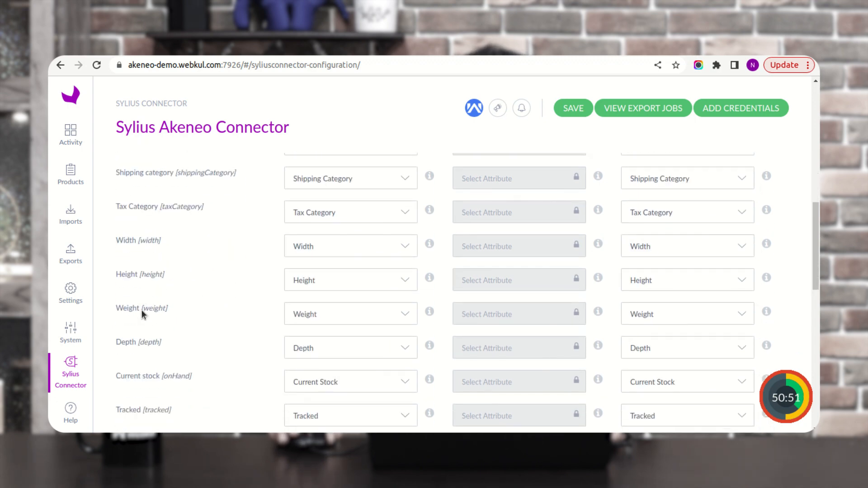
scroll(151, 322, "down", 1)
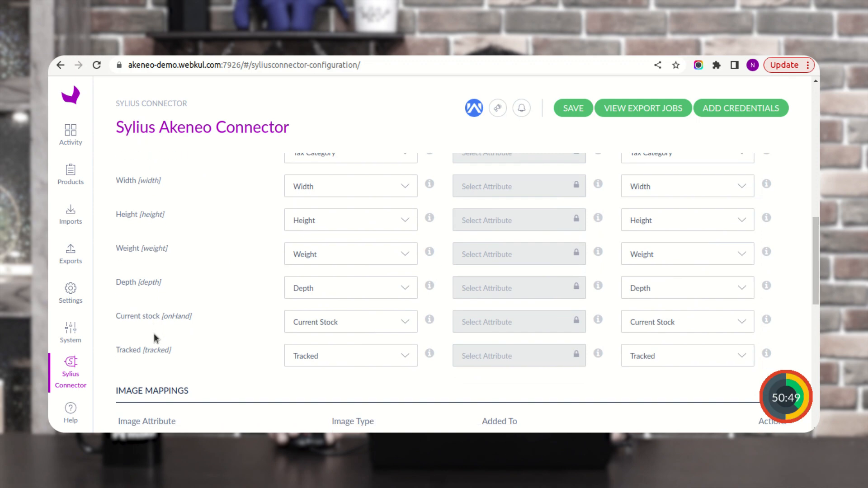
scroll(147, 353, "up", 15)
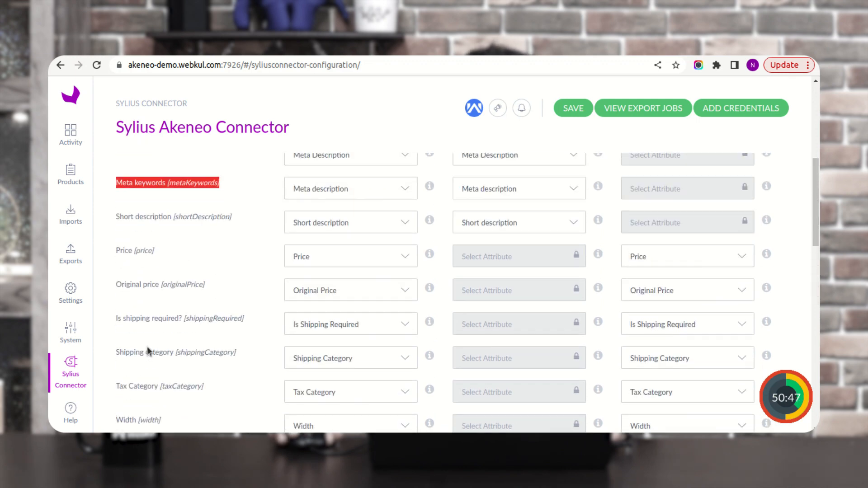
scroll(156, 325, "up", 2)
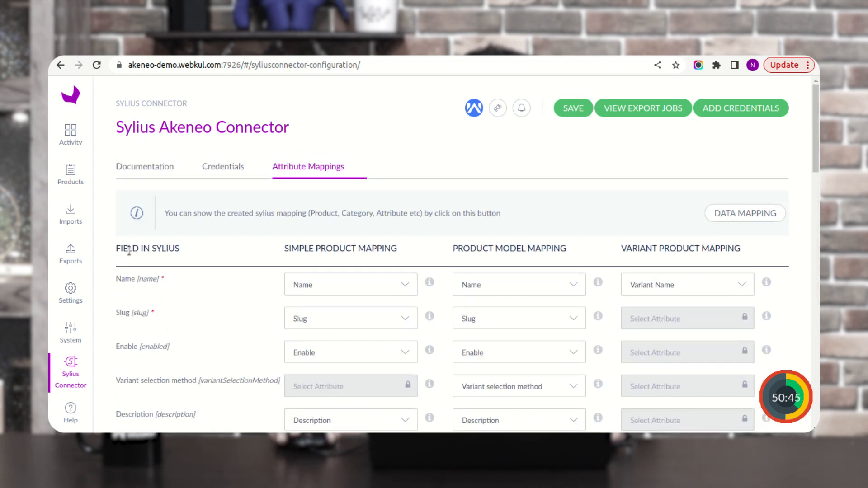
Check the Akeneo attributes available for the Name field under Simple Product Mapping, keeping the current choice
left_click_drag(291, 248, 397, 248)
left_click(387, 287)
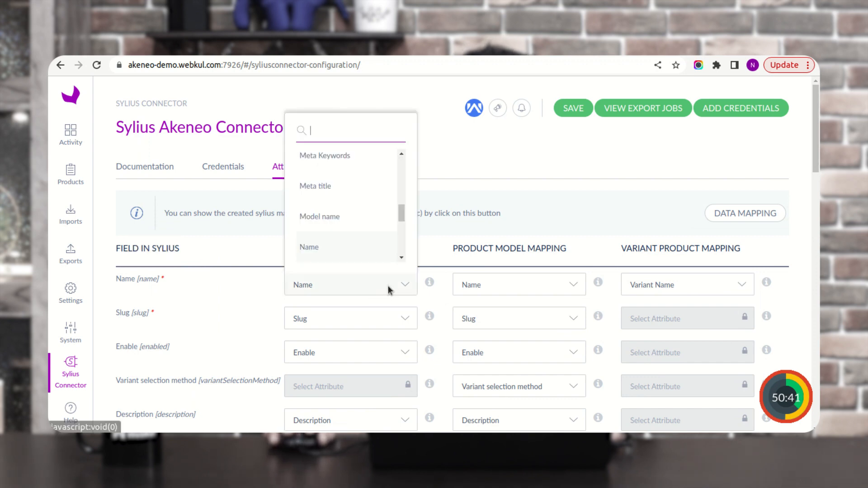
left_click(482, 151)
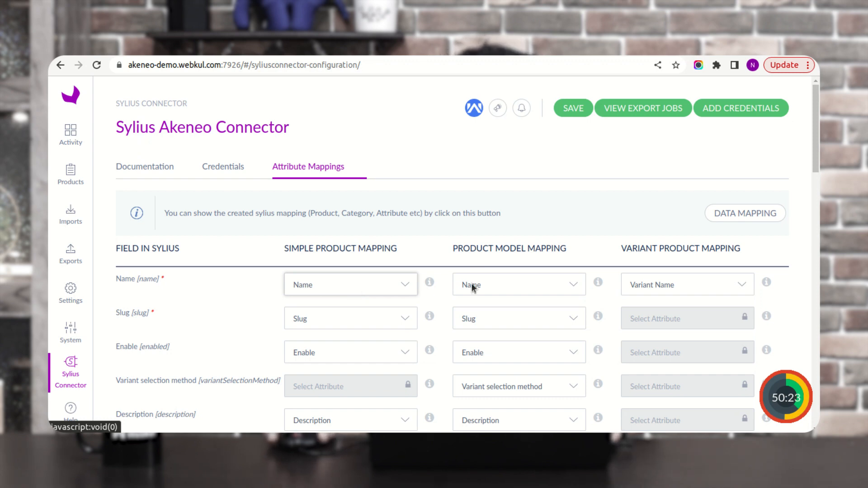
Examine the Product Model Mapping and Variant Product Mapping columns across the Sylius fields
left_click_drag(455, 250, 563, 253)
scroll(540, 295, "down", 7)
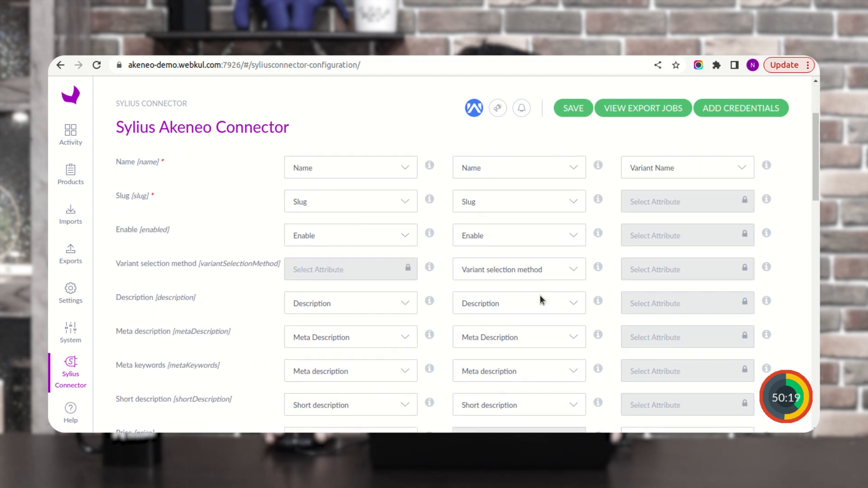
scroll(540, 294, "up", 8)
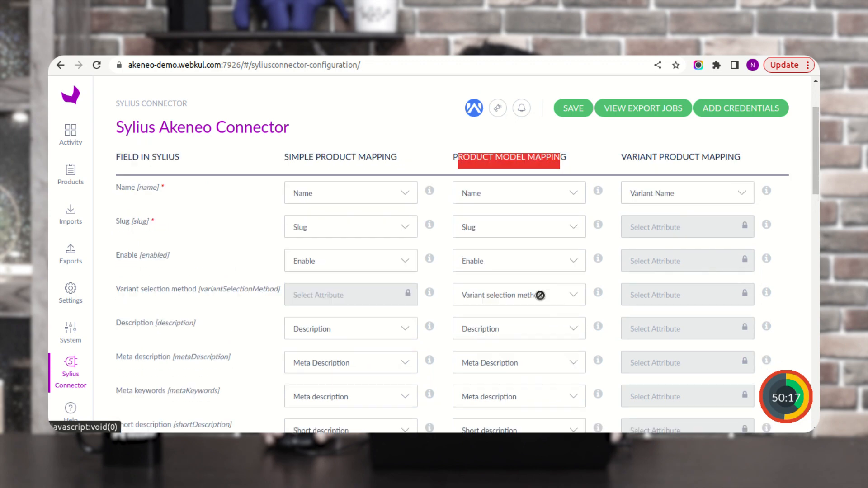
left_click_drag(627, 250, 737, 252)
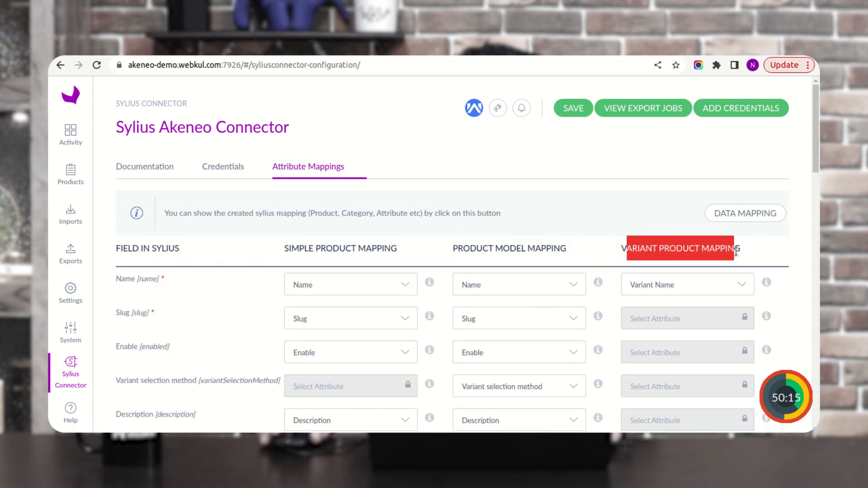
scroll(601, 303, "down", 10)
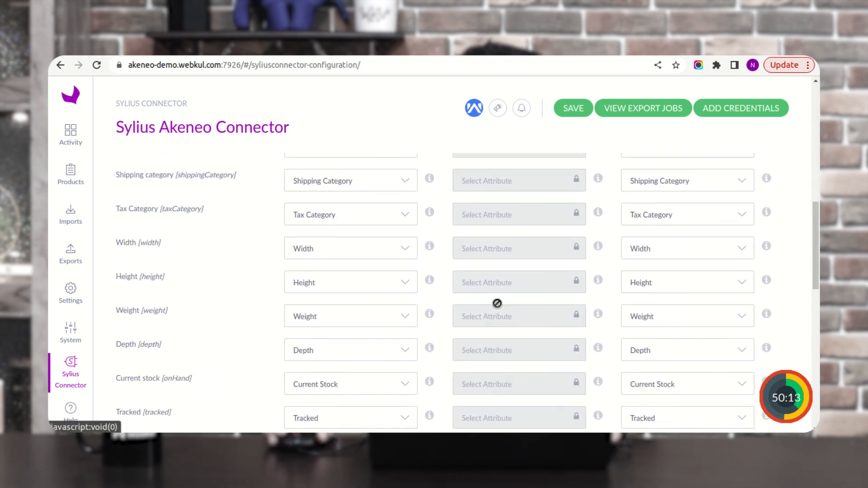
scroll(498, 304, "down", 3)
scroll(419, 310, "up", 12)
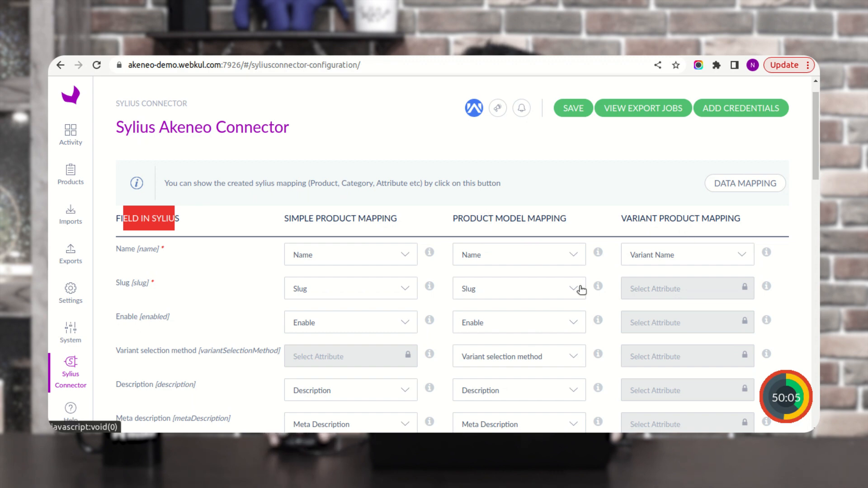
Examine the Image Attribute and Image Type columns in Image Mappings and the Image Type choices for Model picture
scroll(582, 289, "down", 3)
scroll(582, 289, "down", 10)
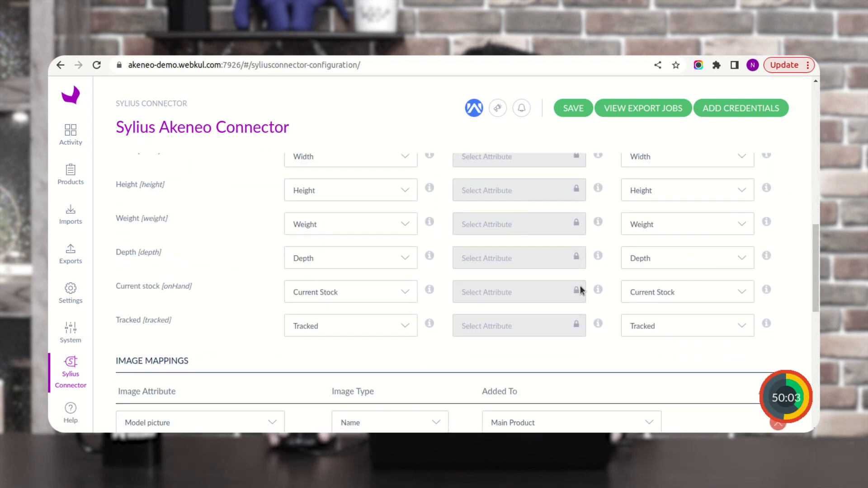
scroll(585, 286, "down", 2)
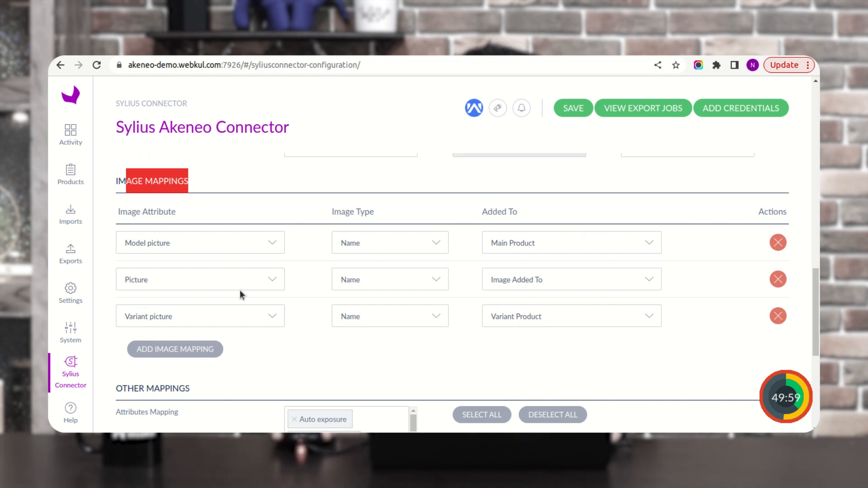
left_click_drag(128, 212, 165, 212)
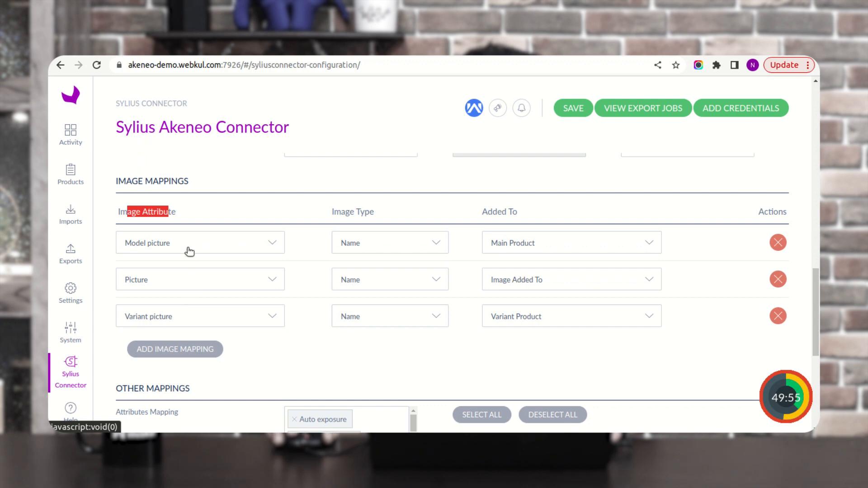
triple_click(348, 214)
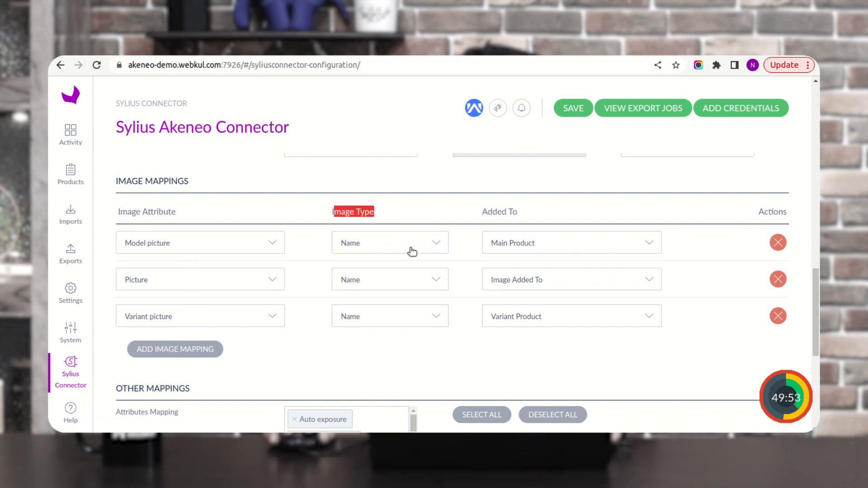
left_click(433, 246)
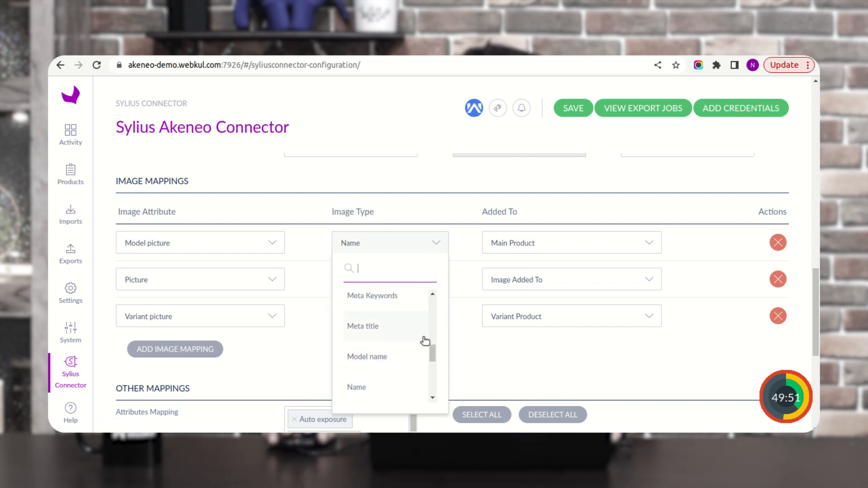
mouse_move(433, 355)
left_mouse_down()
mouse_move(435, 362)
mouse_move(434, 346)
left_mouse_up()
left_click(453, 220)
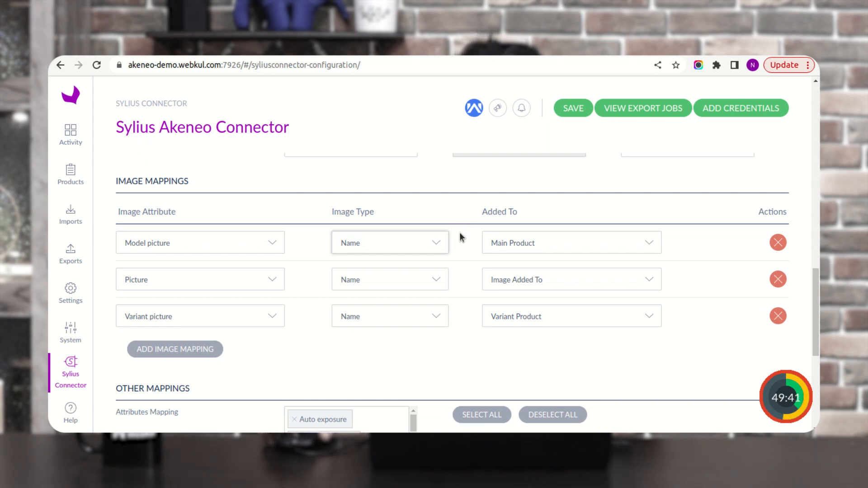
Examine the Added To column for the Model picture, Picture and Variant picture image mappings
left_click_drag(481, 213, 520, 217)
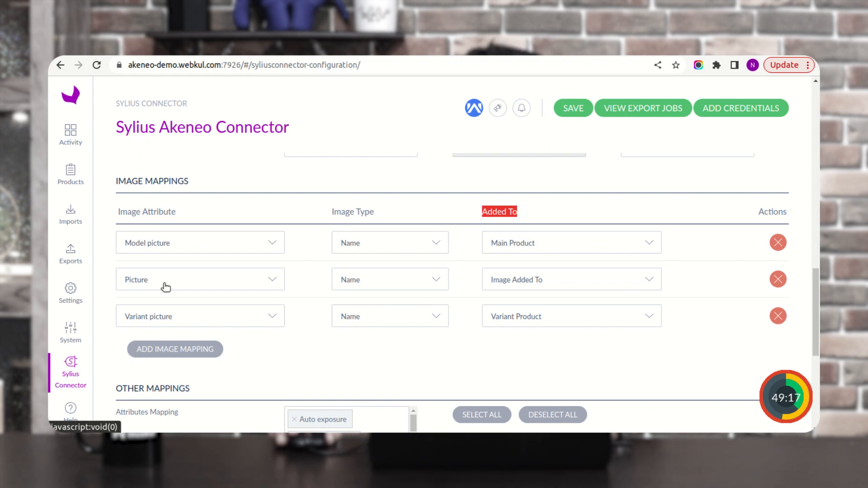
scroll(154, 292, "down", 2)
scroll(154, 276, "up", 1)
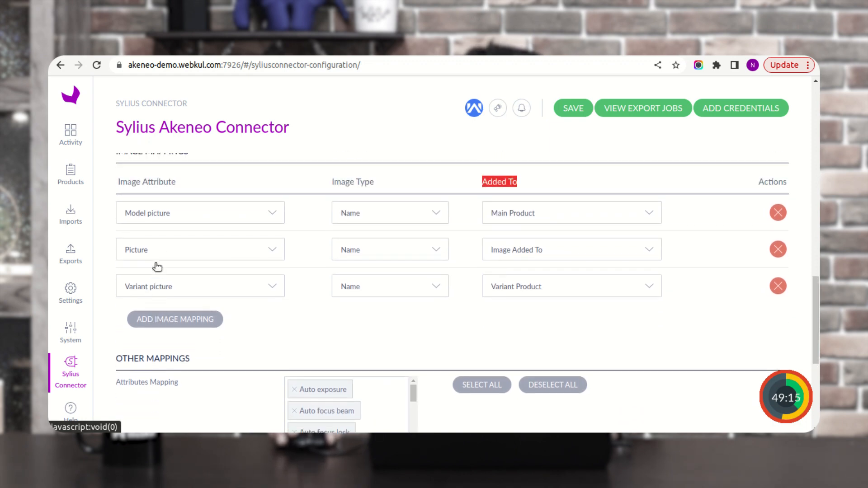
Add an empty row to Image Mappings and check its Image Attribute and Image Type choices
scroll(185, 295, "up", 1)
scroll(403, 304, "down", 1)
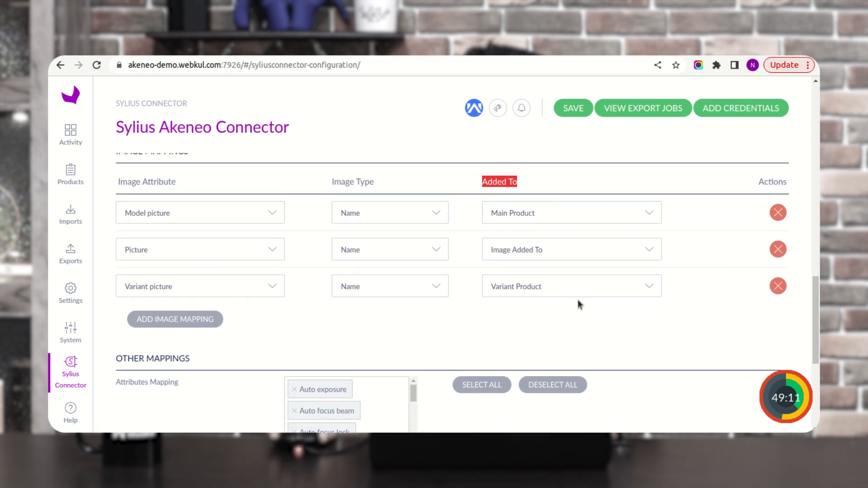
scroll(526, 260, "up", 1)
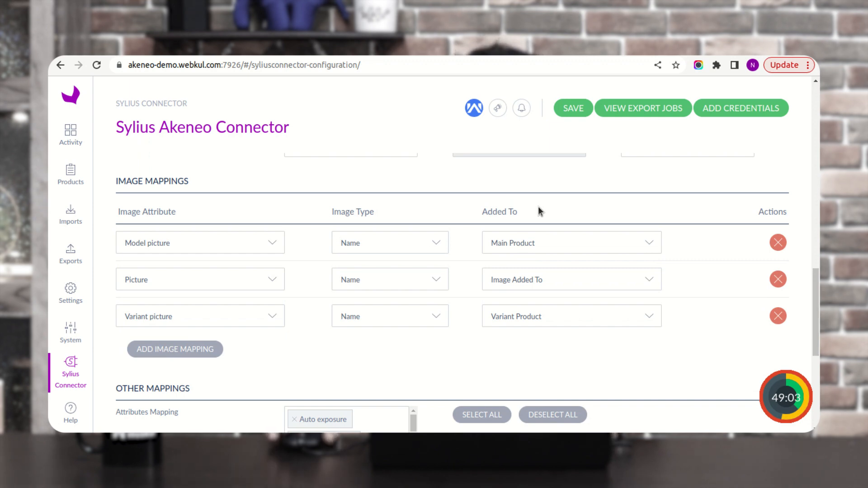
scroll(519, 259, "down", 3)
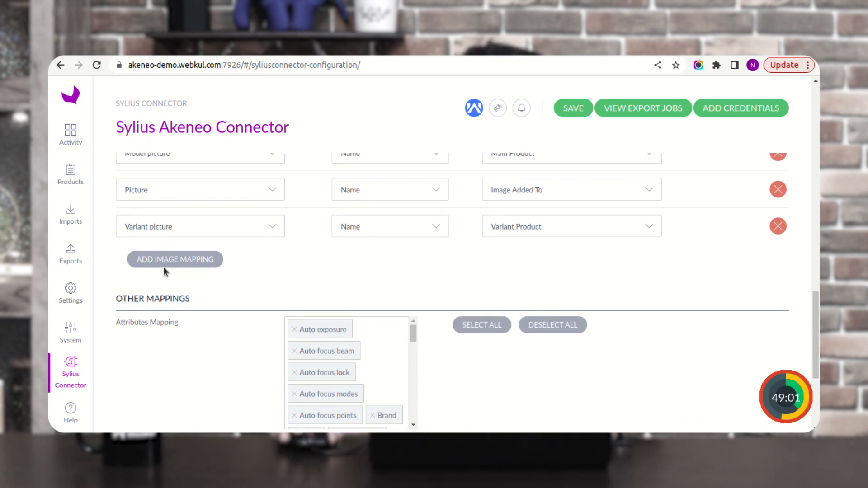
left_click(205, 265)
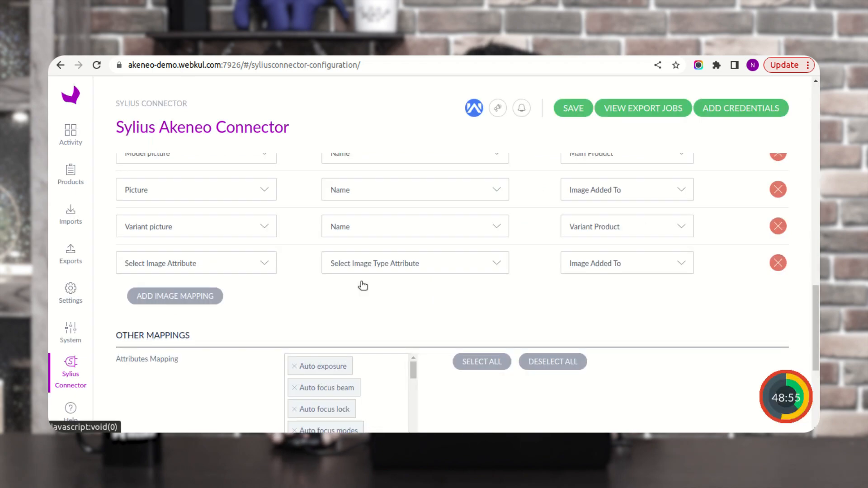
left_click(170, 266)
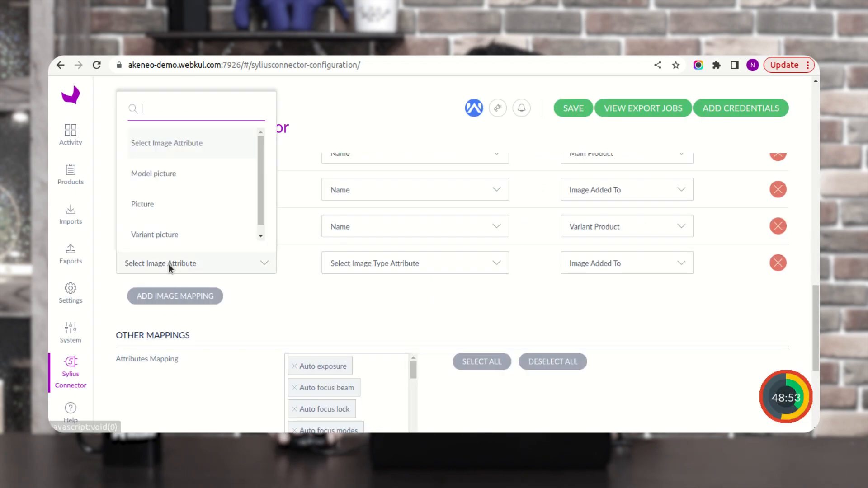
left_click(368, 287)
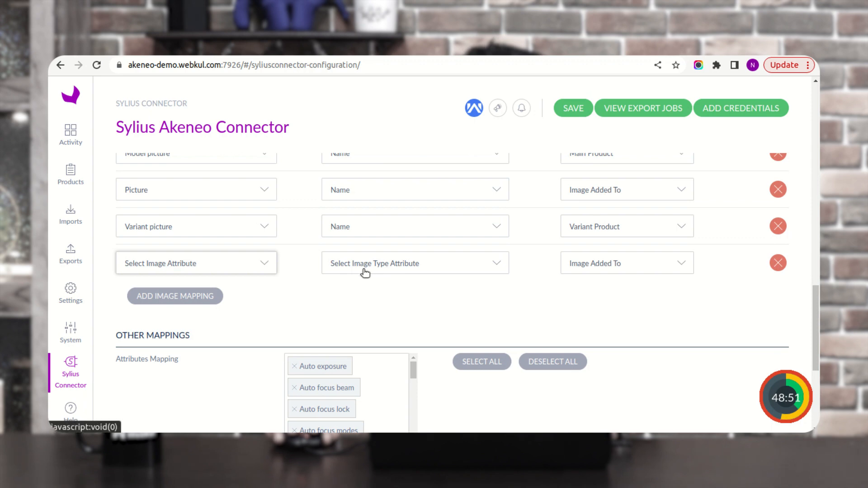
left_click(418, 268)
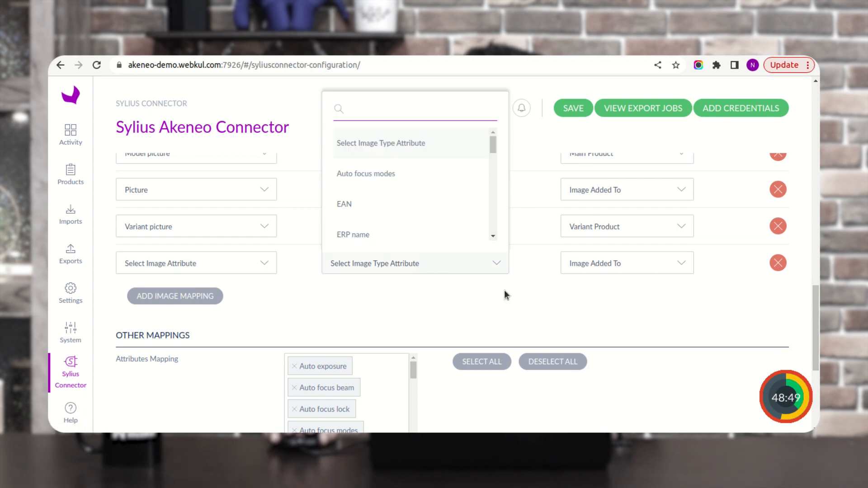
Check the Added To choices of the empty image mapping row, and remove that row
left_click(594, 296)
left_click(635, 263)
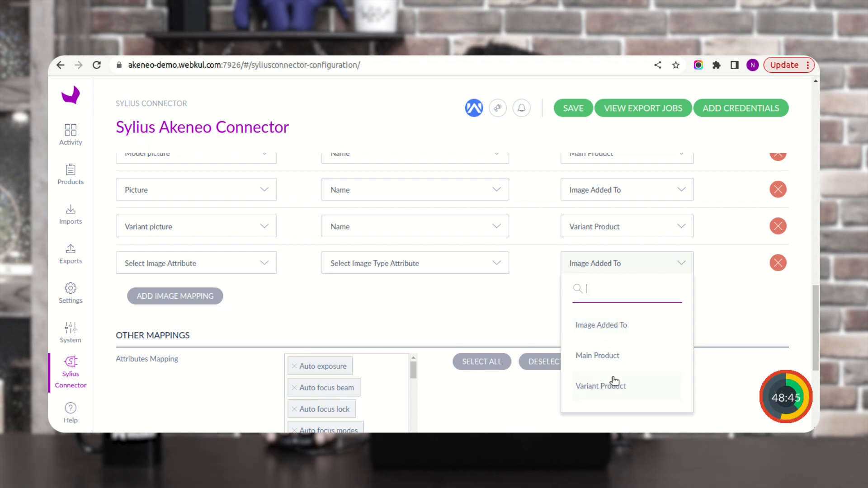
left_click(528, 321)
left_click(777, 263)
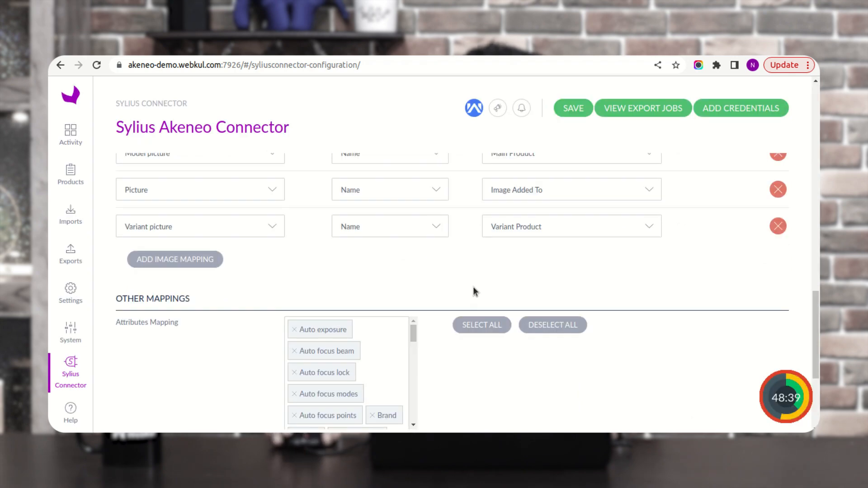
Review the Field in Sylius attribute mappings and the Image Mappings section once more
scroll(452, 298, "down", 3)
scroll(262, 264, "up", 10)
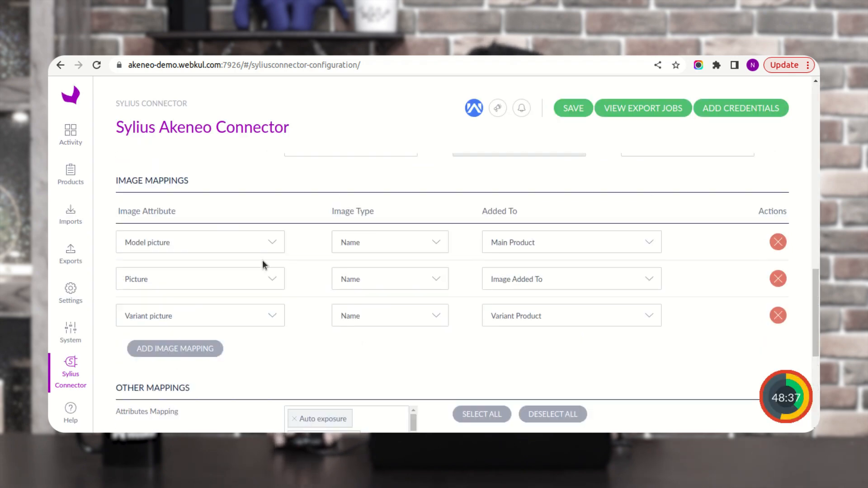
scroll(262, 259, "up", 5)
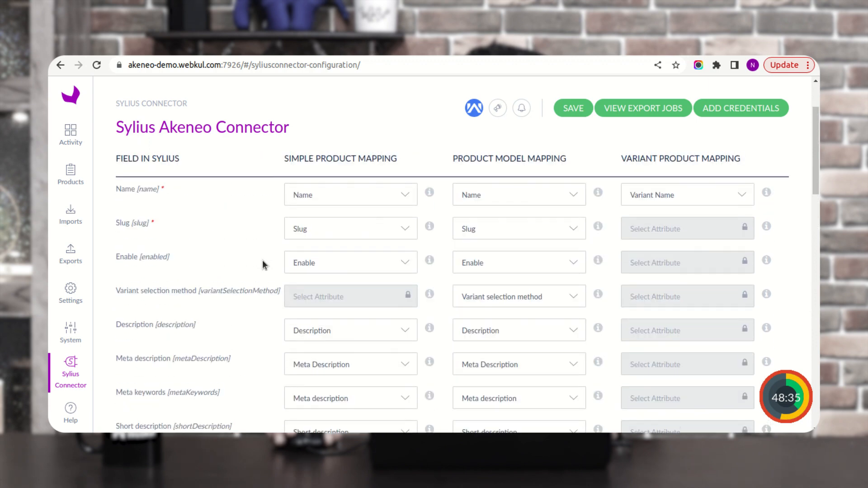
scroll(225, 267, "down", 2)
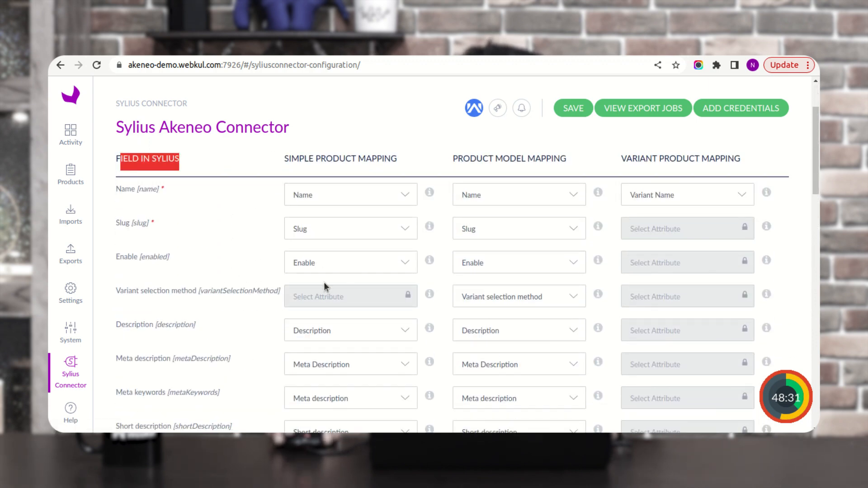
scroll(388, 279, "down", 10)
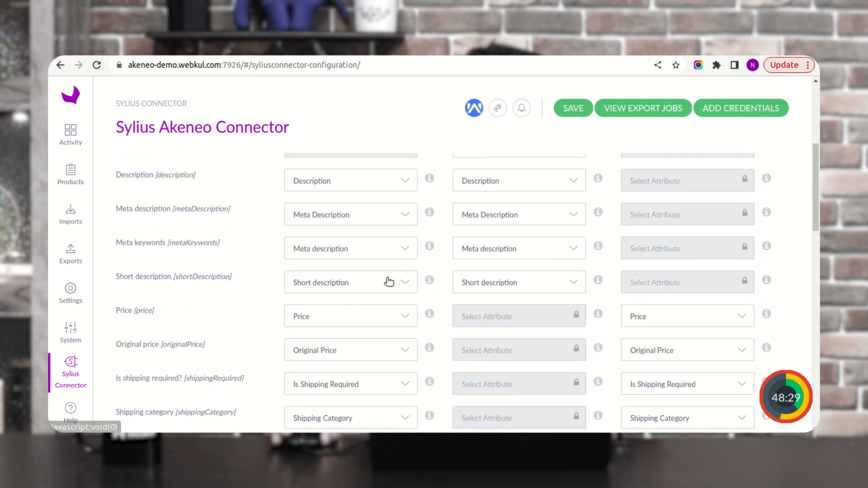
scroll(391, 279, "down", 3)
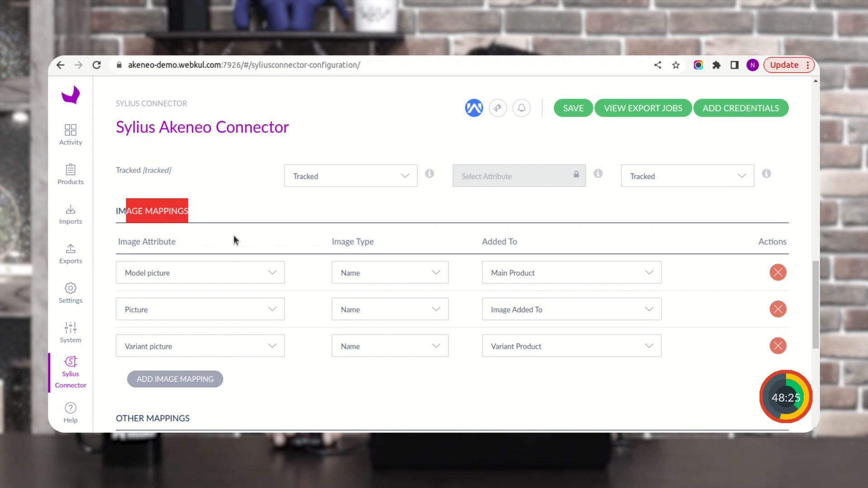
Examine the attributes selected and still available for Attributes Mapping under Other Mappings, keeping the current selection
scroll(233, 235, "down", 3)
scroll(227, 306, "down", 1)
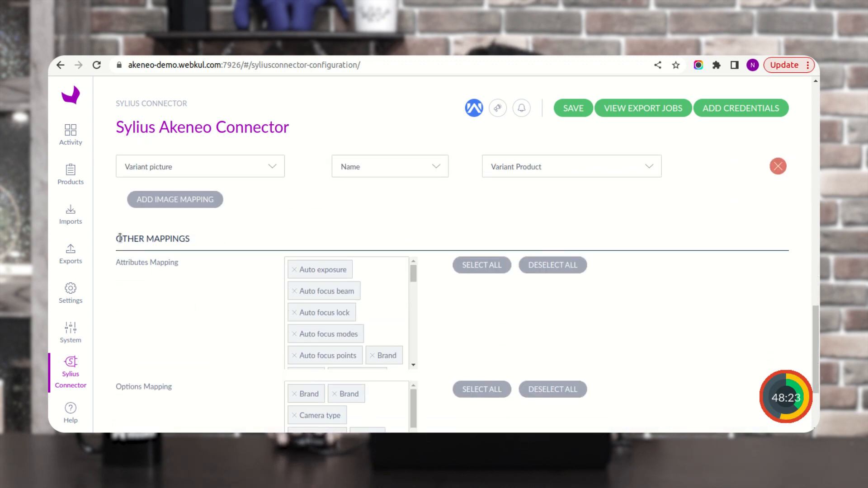
left_click_drag(119, 239, 189, 238)
scroll(223, 285, "down", 1)
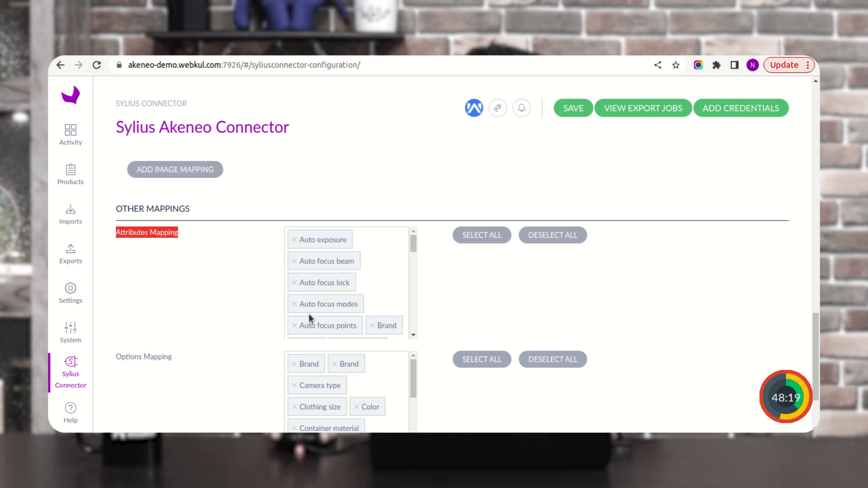
left_click(376, 268)
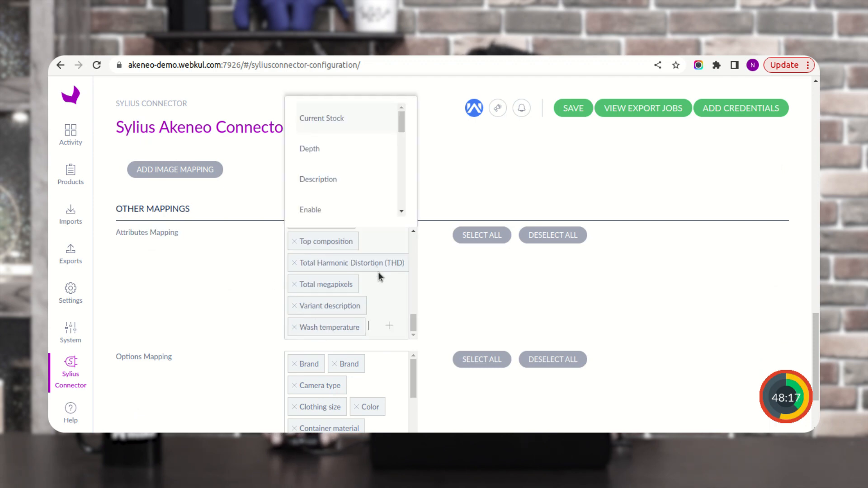
left_click(448, 294)
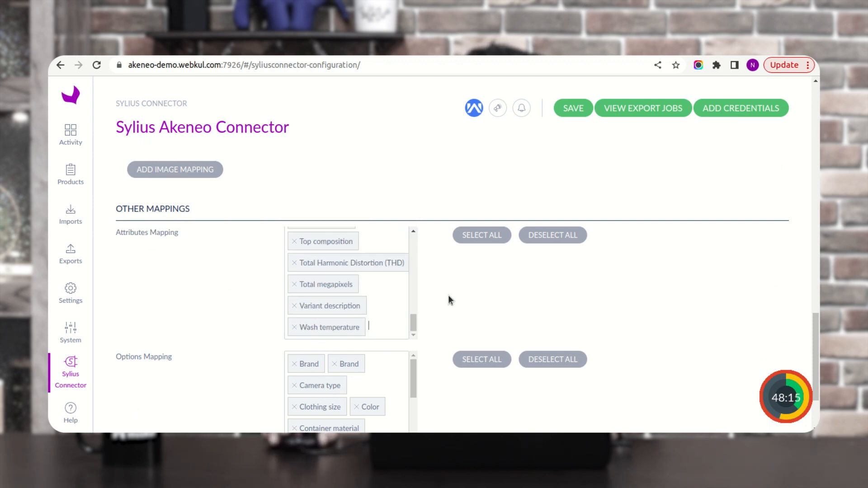
Examine the options selected and still available for Options Mapping, keeping the current selection
scroll(432, 314, "down", 3)
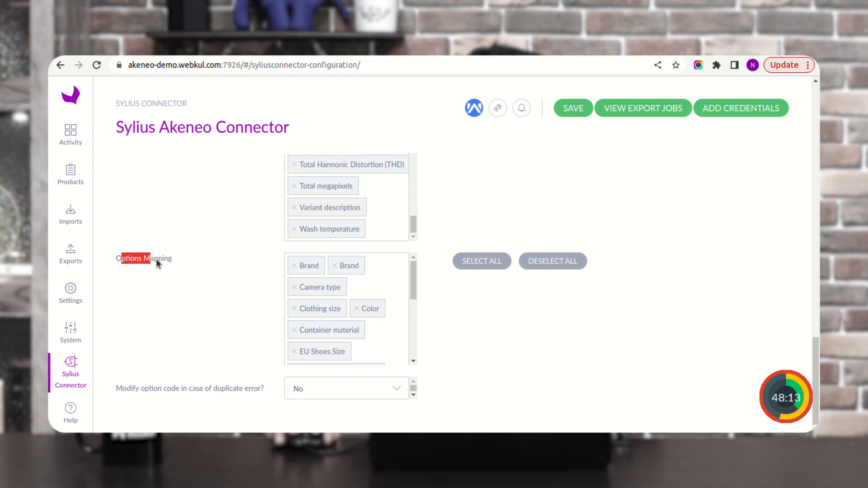
left_click(391, 271)
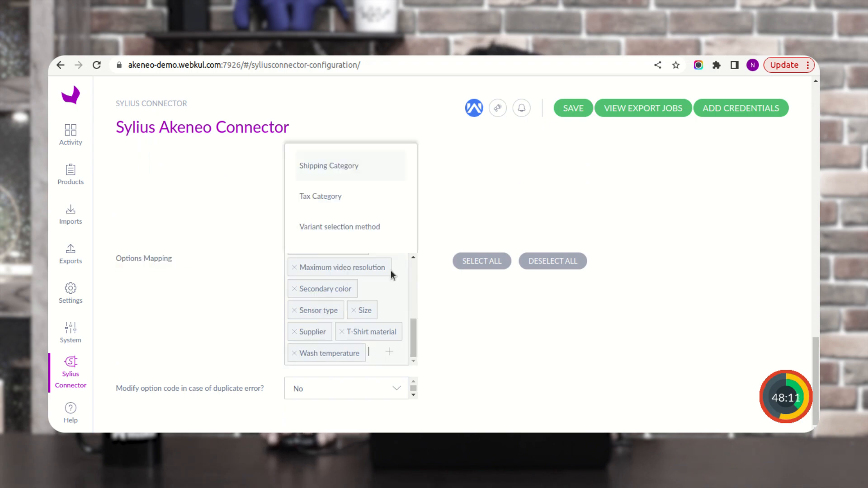
left_click(431, 292)
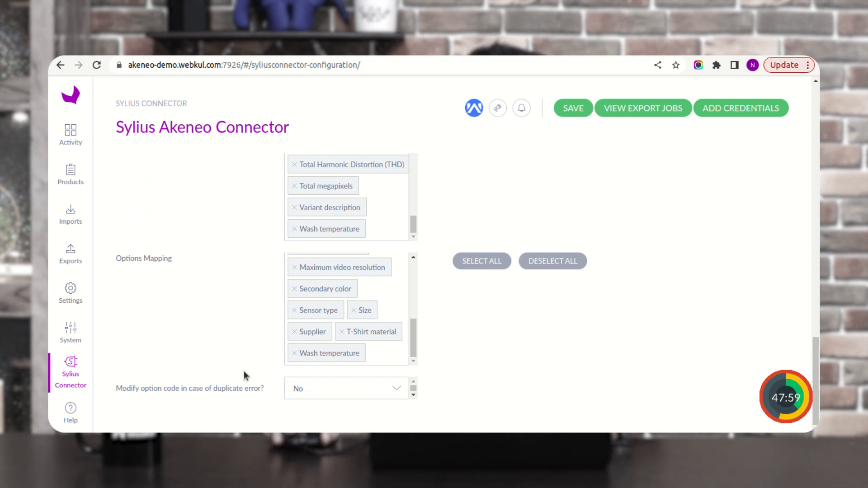
Check the choices for modifying the option code in case of a duplicate error, keeping No
left_click_drag(126, 389, 196, 389)
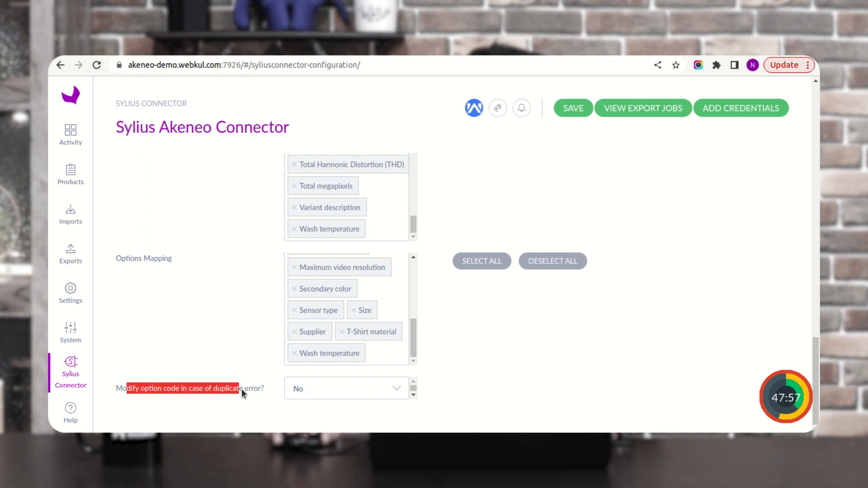
left_click(332, 396)
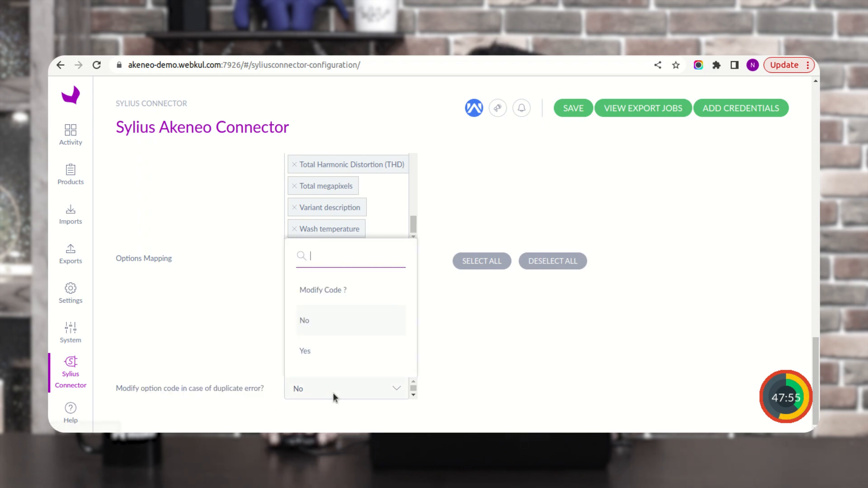
left_click(474, 367)
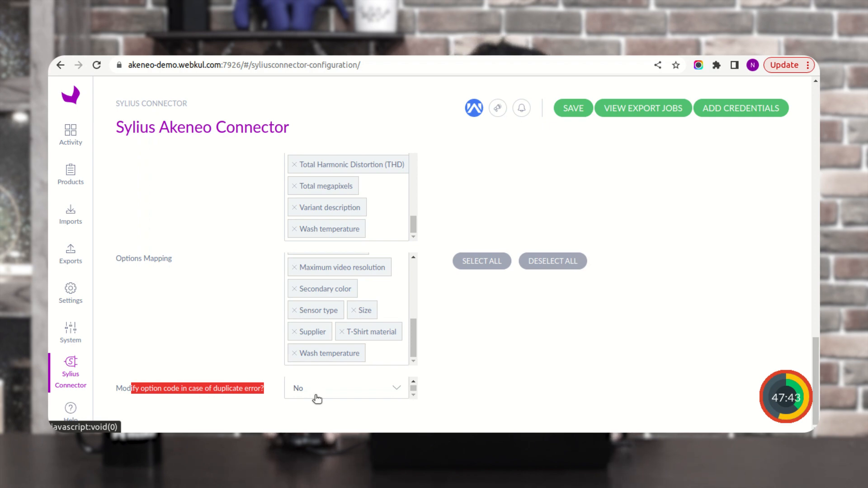
Save the attribute, image and other mappings of the Sylius Connector
scroll(492, 395, "up", 5)
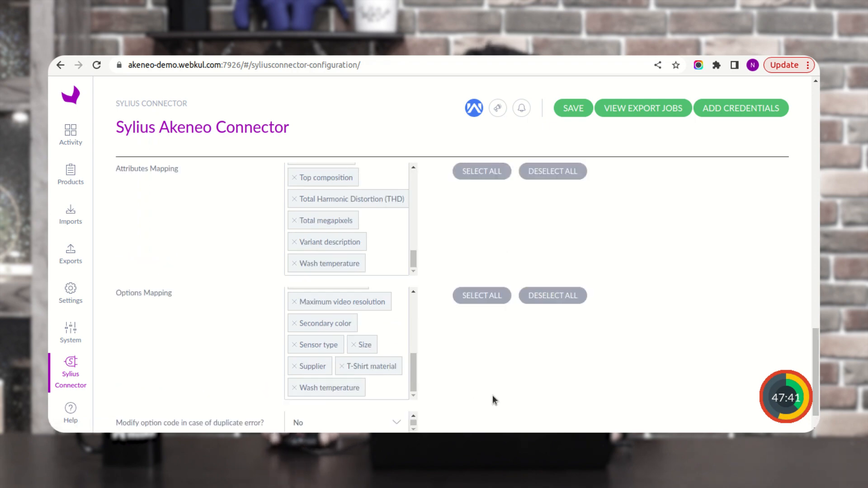
scroll(498, 390, "up", 15)
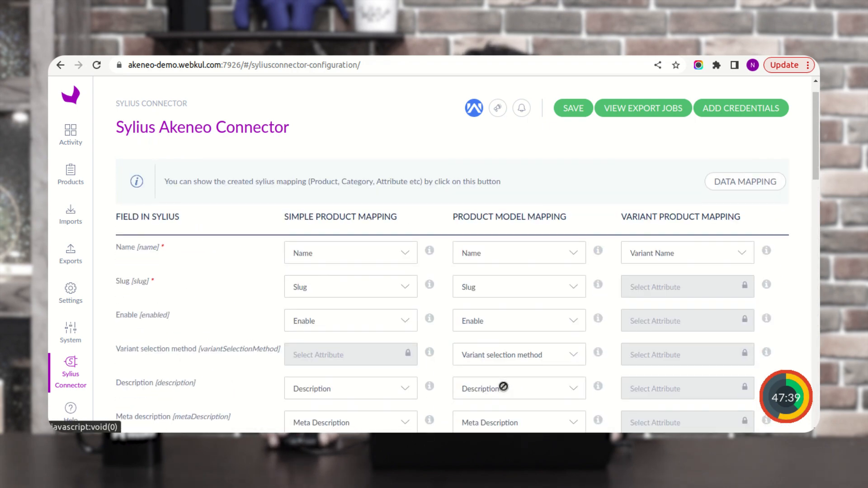
left_click(574, 109)
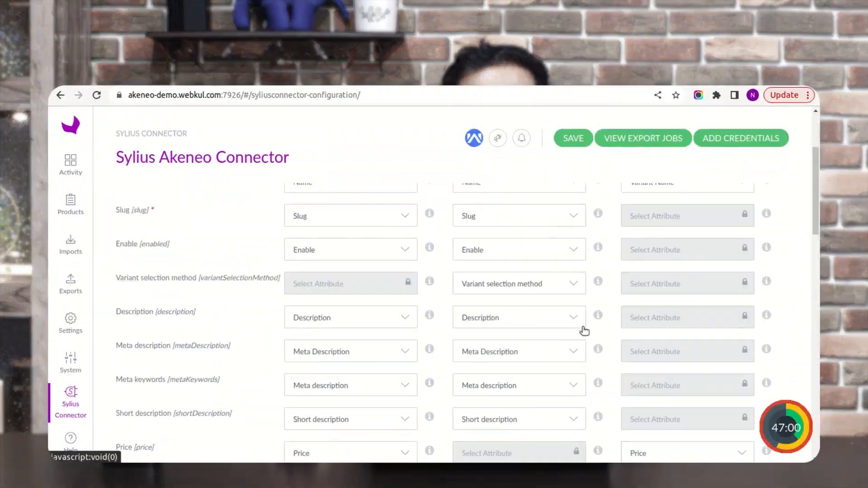
Review the saved connector configuration from the Sylius field mappings through Attributes Mapping and Options Mapping
scroll(581, 330, "down", 8)
scroll(578, 313, "down", 10)
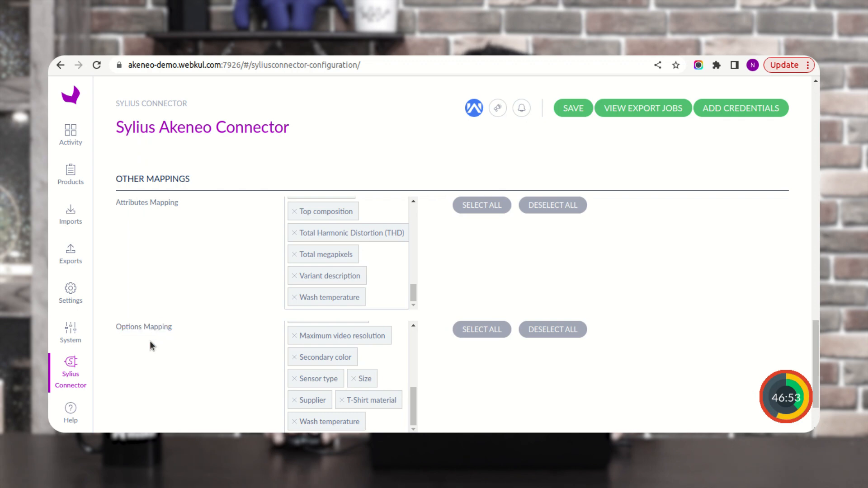
scroll(270, 321, "up", 10)
scroll(270, 320, "up", 3)
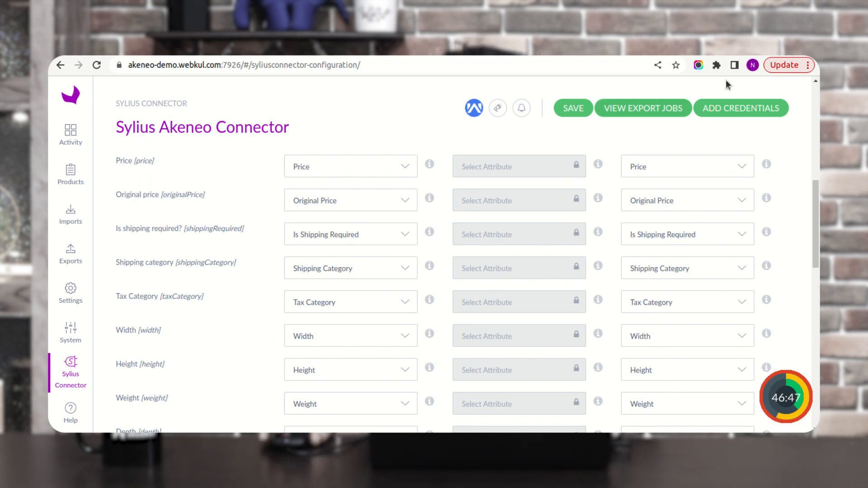
Switch to the Sylius admin and look through the first page of its Products list
key("ctrl+Tab")
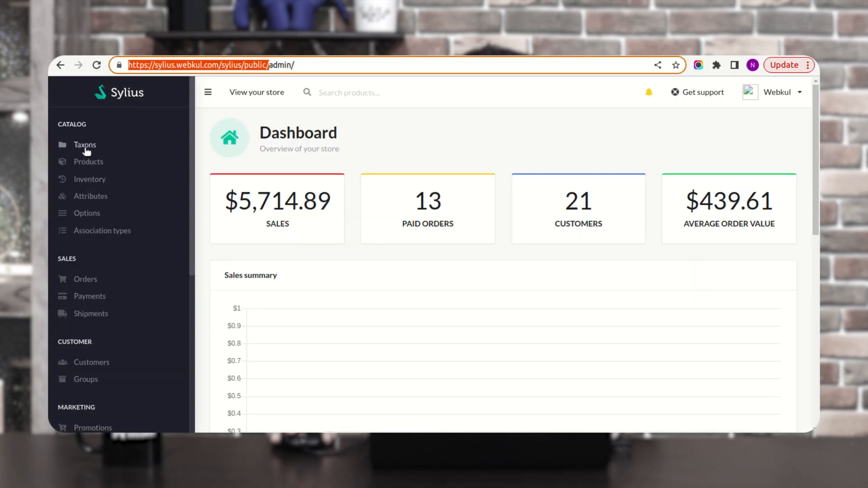
left_click(94, 167)
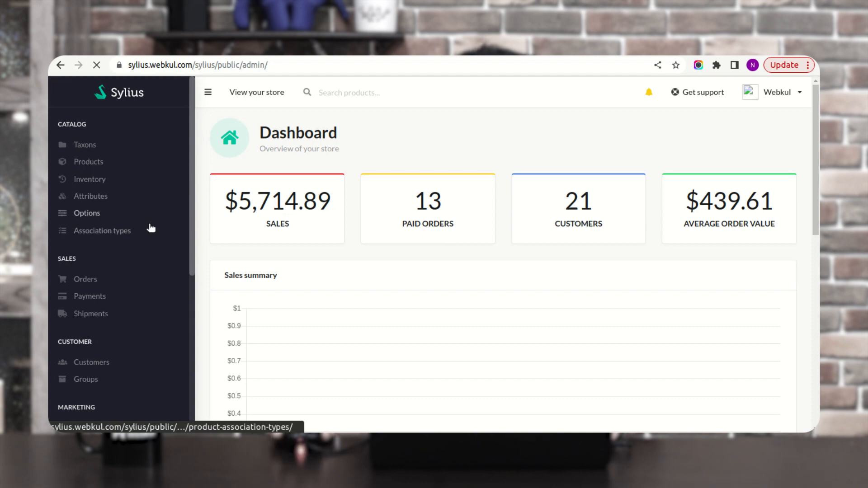
scroll(422, 322, "down", 1)
scroll(422, 322, "down", 12)
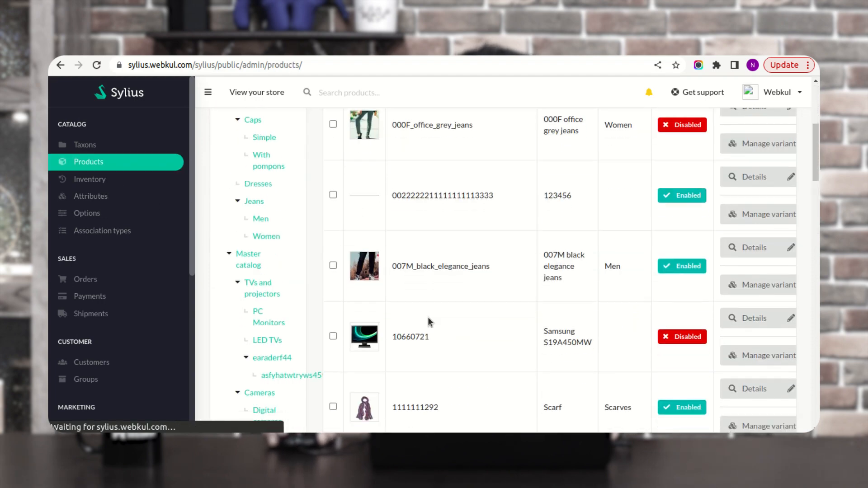
scroll(429, 321, "down", 6)
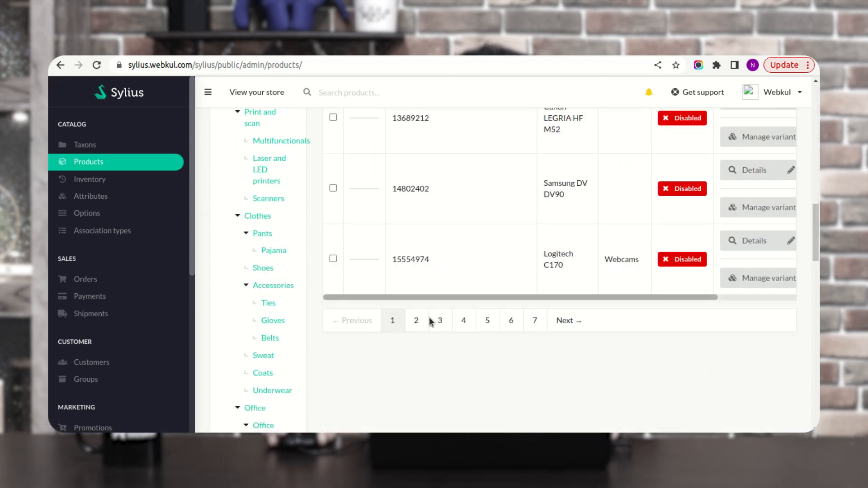
Examine the taxon tree beside the Sylius product list, including the Master catalog categories
scroll(429, 321, "up", 10)
scroll(317, 298, "up", 3)
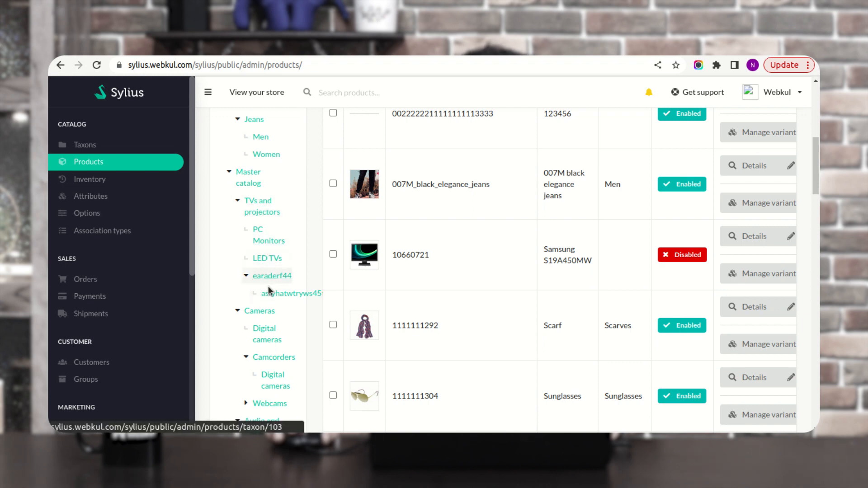
scroll(269, 292, "down", 3)
scroll(271, 297, "down", 3)
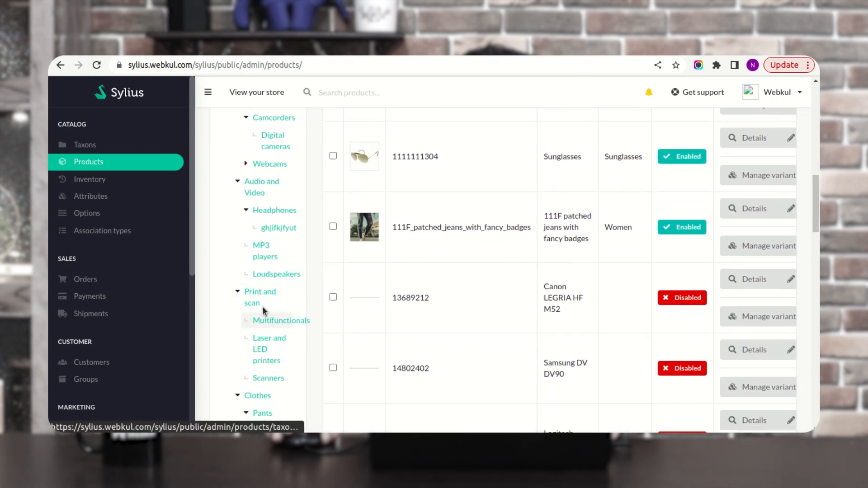
Look through the rest of the taxon tree, from Audio and Video and Print and scan to Clothes and Office
scroll(277, 355, "down", 4)
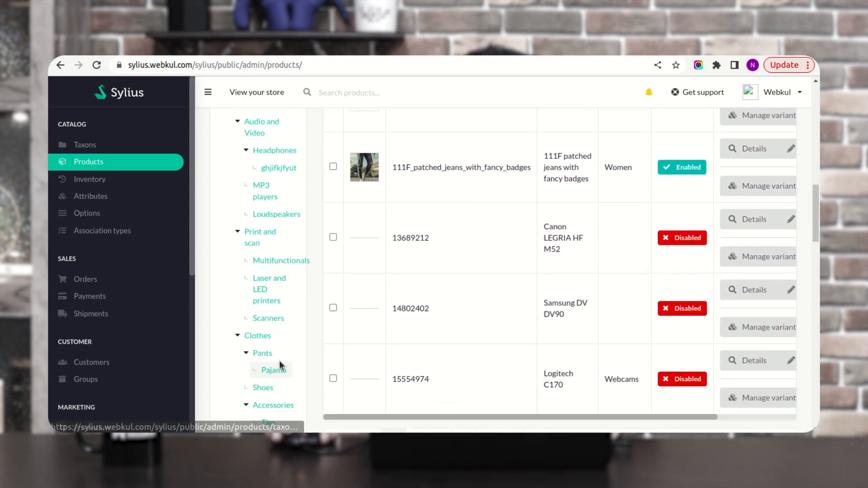
scroll(273, 320, "down", 4)
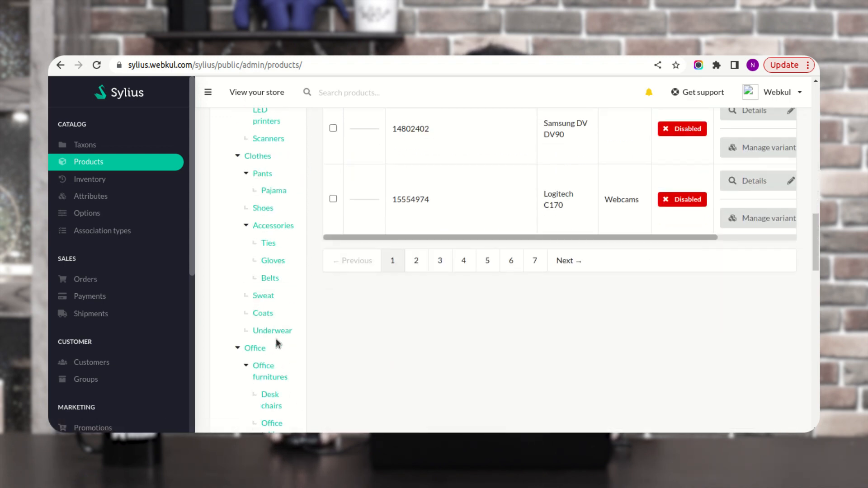
scroll(279, 362, "up", 10)
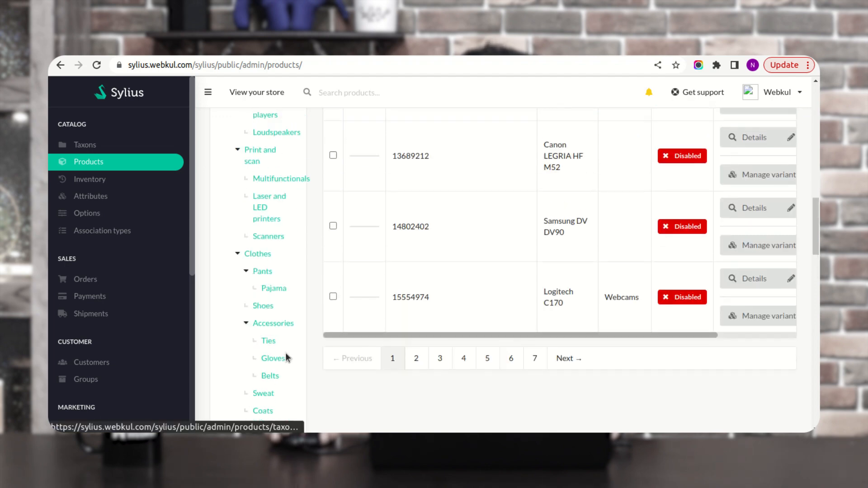
scroll(289, 341, "up", 5)
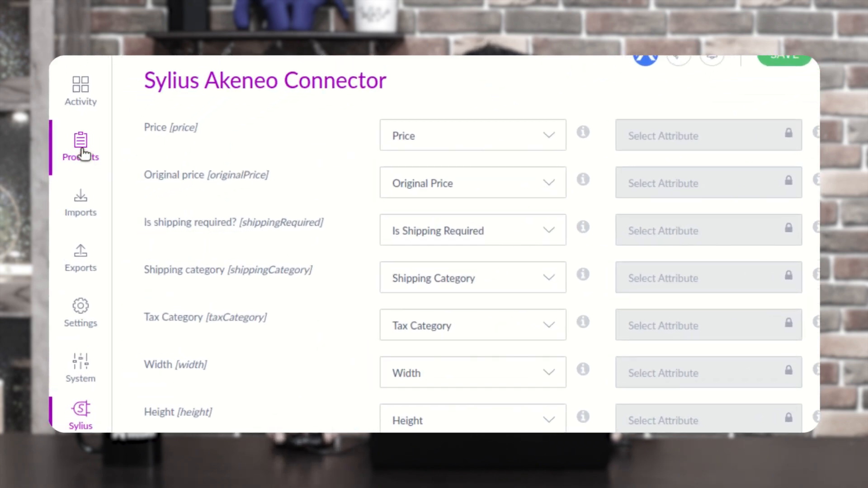
Switch to Akeneo's product list and start creating a new product of the type Product
left_click(82, 152)
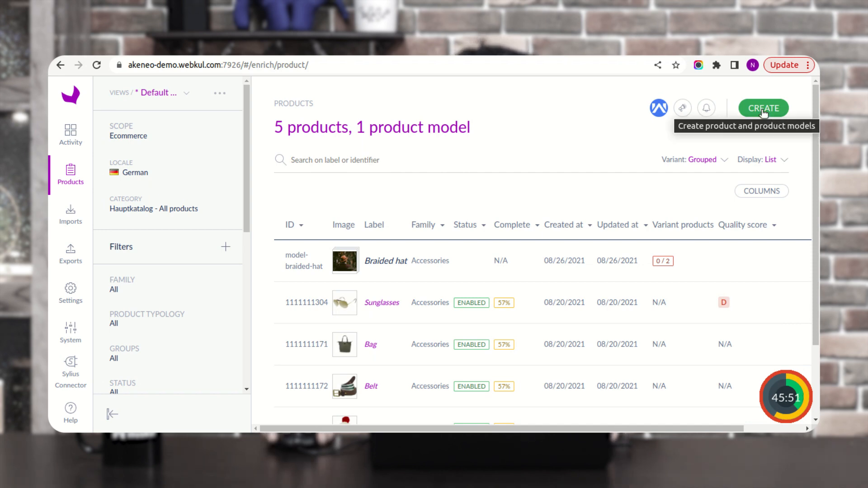
left_click(764, 111)
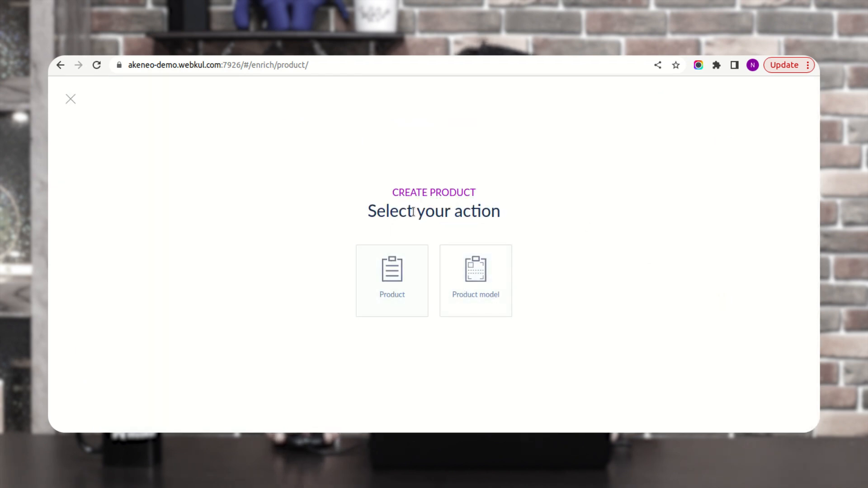
left_click_drag(379, 209, 481, 210)
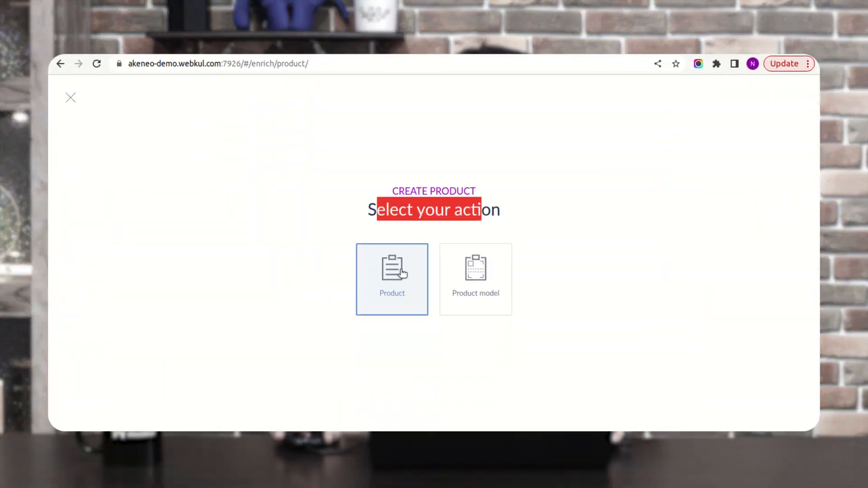
left_click(398, 273)
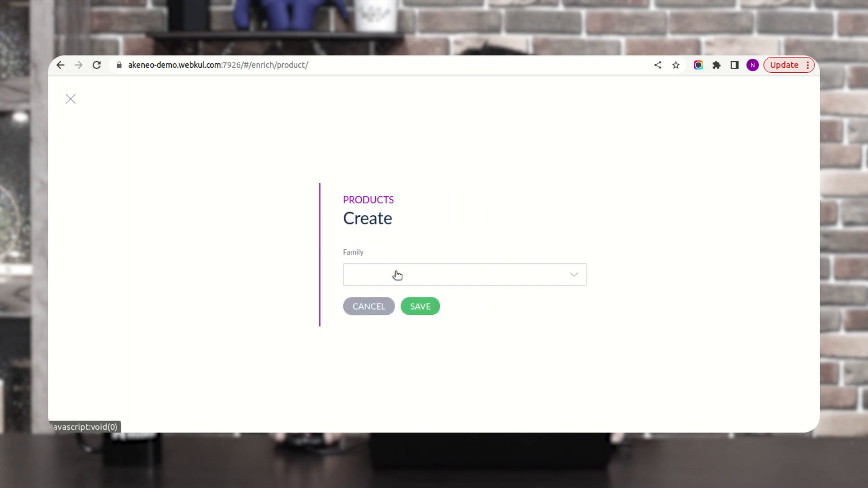
Create the product with SKU 123 in the Accessories family and save it
left_click(379, 247)
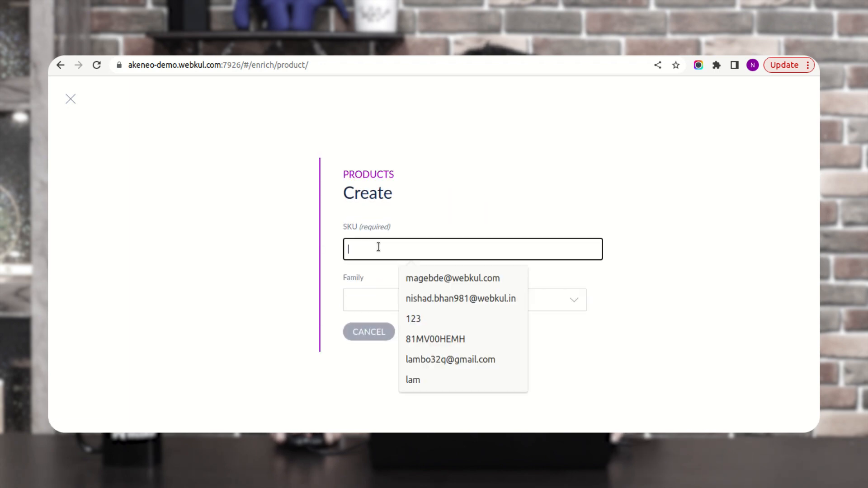
type("123")
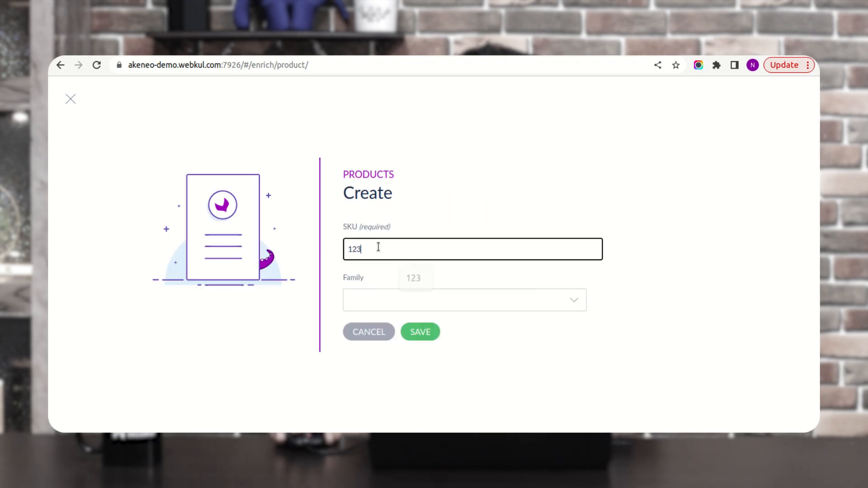
left_click(375, 301)
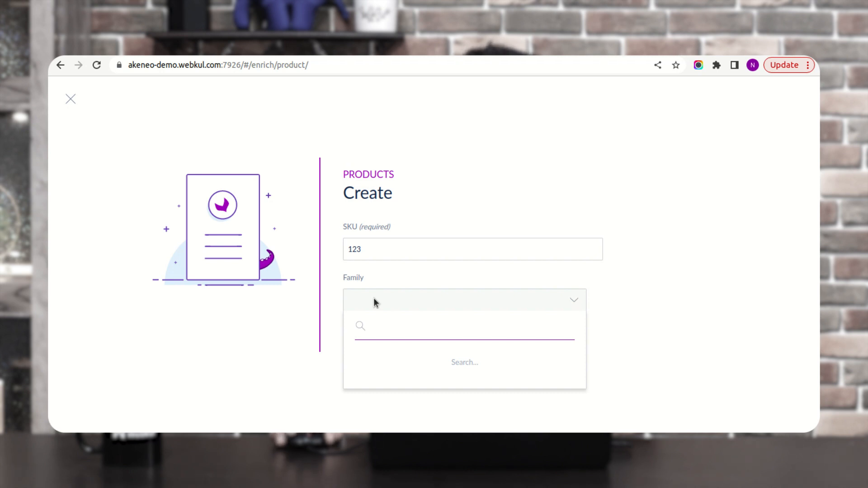
scroll(393, 240, "down", 1)
scroll(394, 240, "down", 8)
scroll(393, 239, "down", 4)
left_click(393, 218)
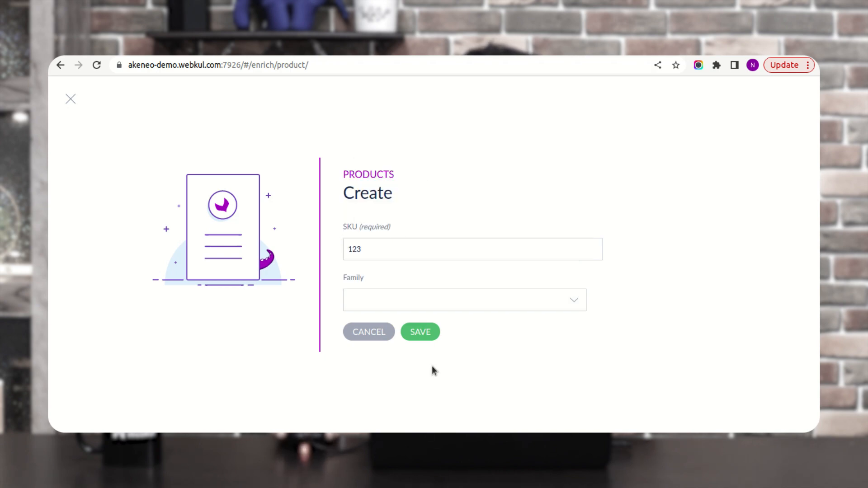
left_click(426, 337)
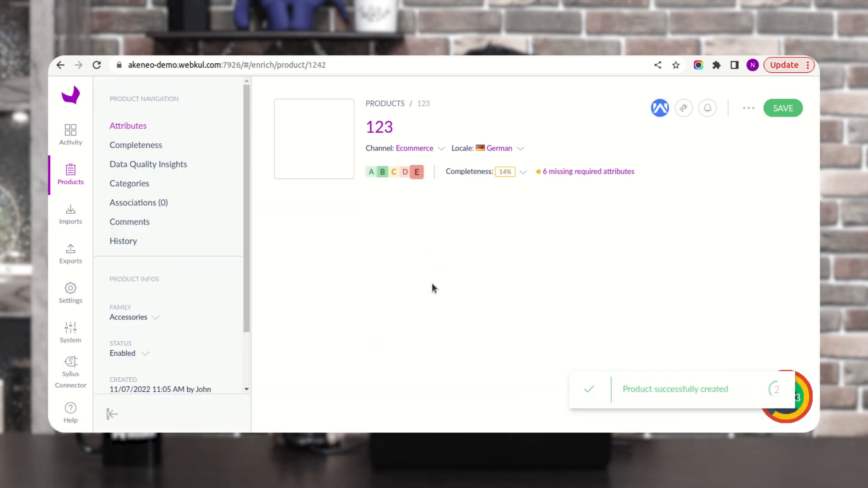
Name the new product 123 and set its Collection to Spring 2016
left_click(311, 266)
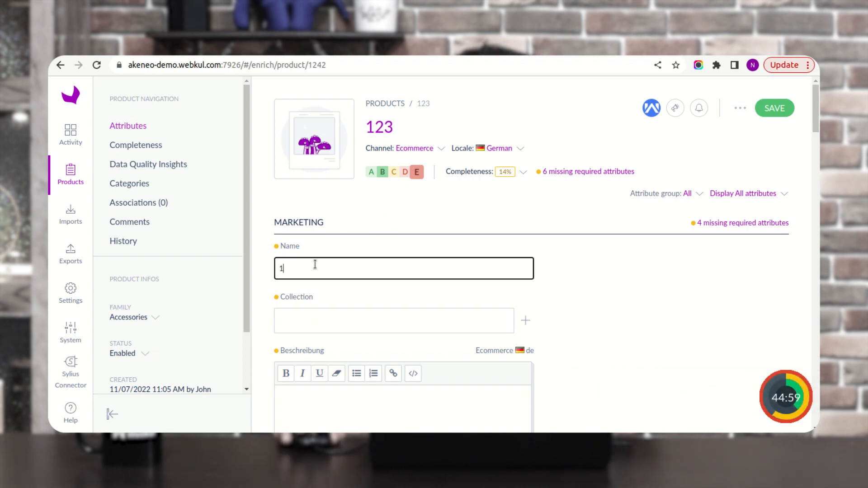
left_click(307, 319)
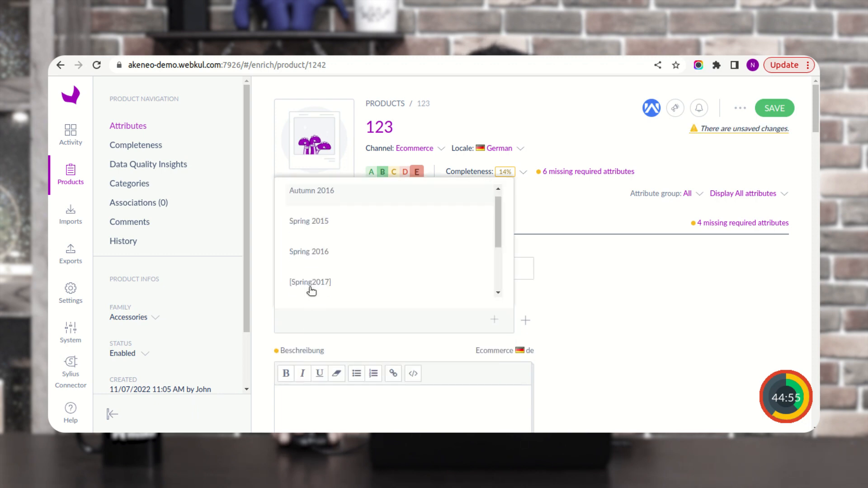
left_click(315, 254)
scroll(317, 260, "down", 2)
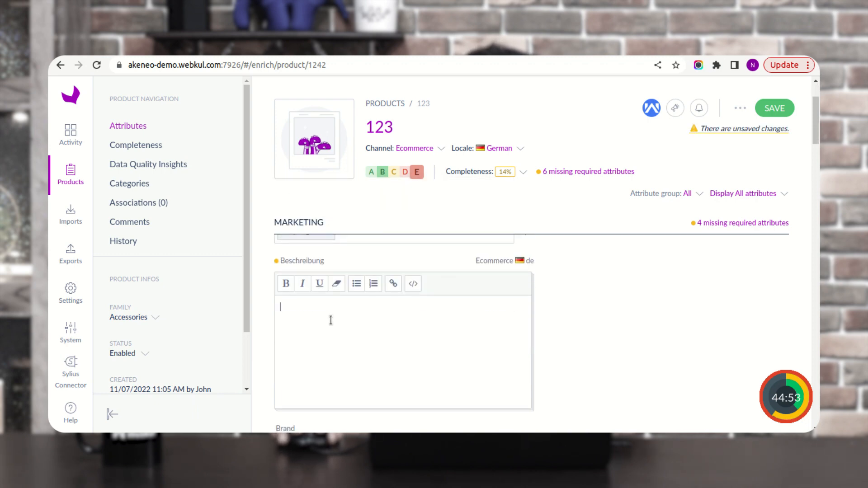
Switch the product's locale to English and enter 123 as its Description
left_click(500, 149)
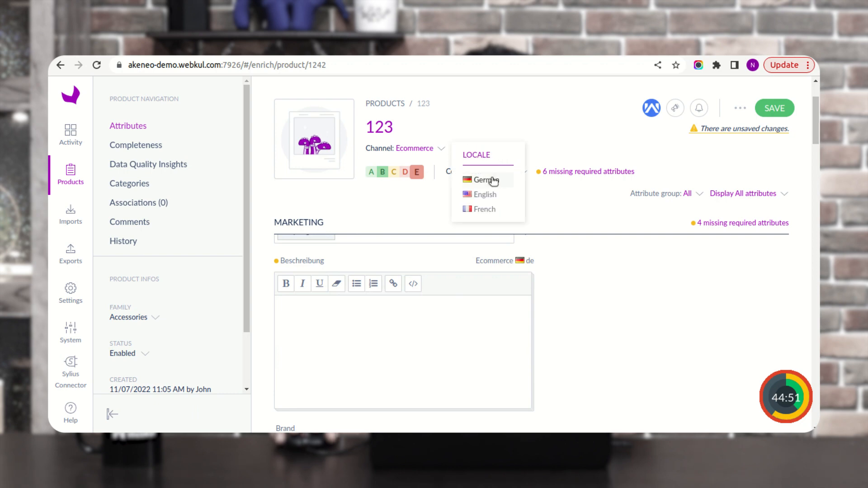
left_click(486, 194)
scroll(320, 322, "up", 2)
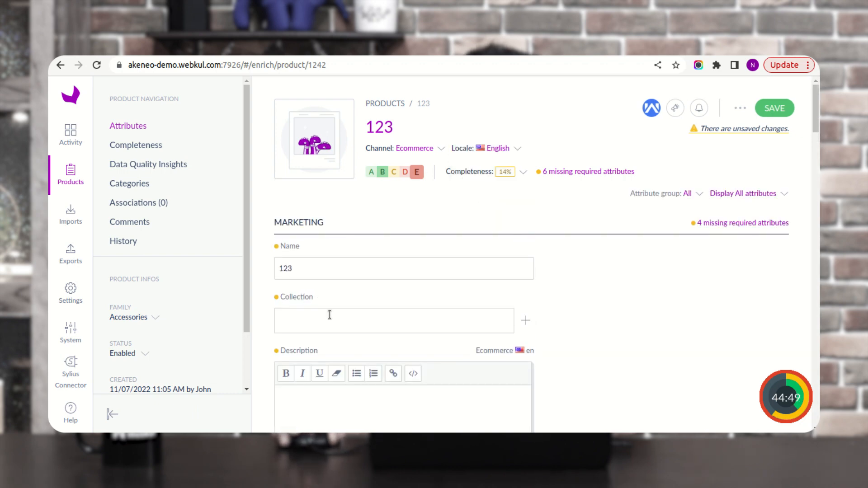
scroll(342, 347, "down", 2)
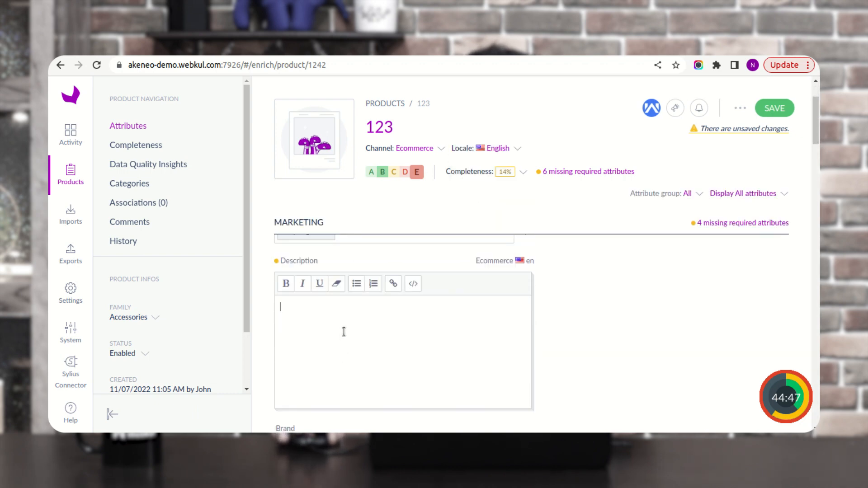
type("3")
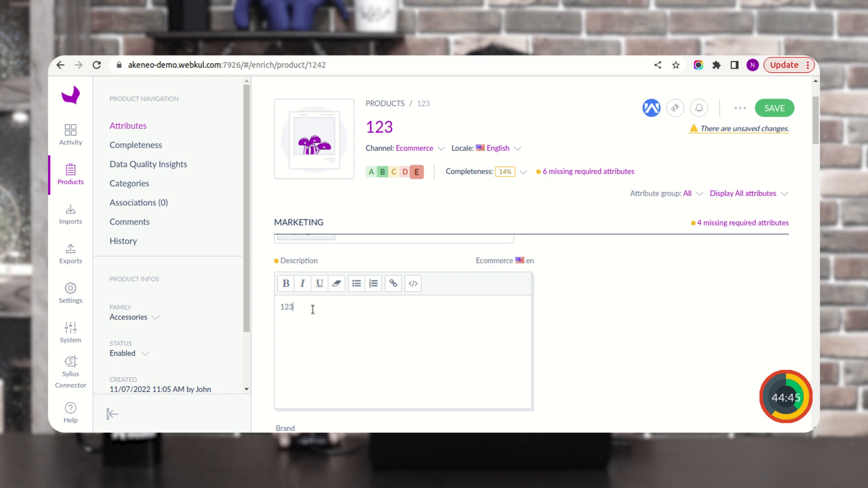
Set the product's Brand to Akeneo and its EAN to 123123
scroll(314, 311, "down", 5)
scroll(319, 313, "up", 1)
left_click(335, 265)
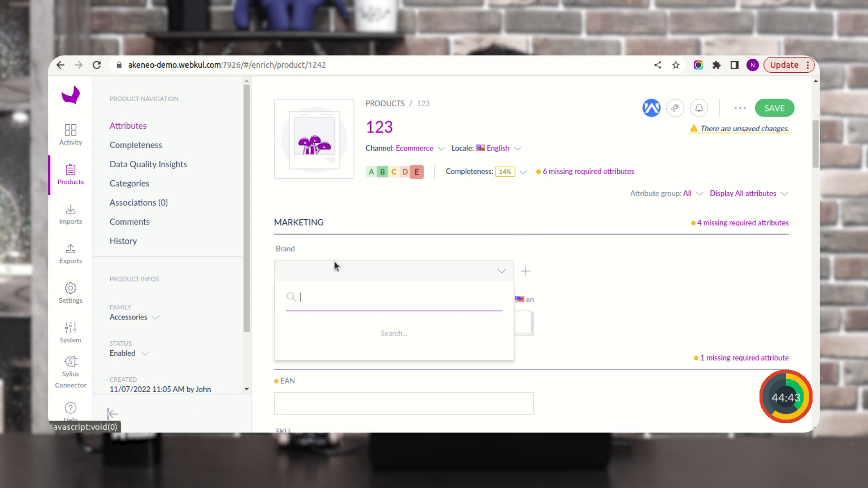
left_click(337, 334)
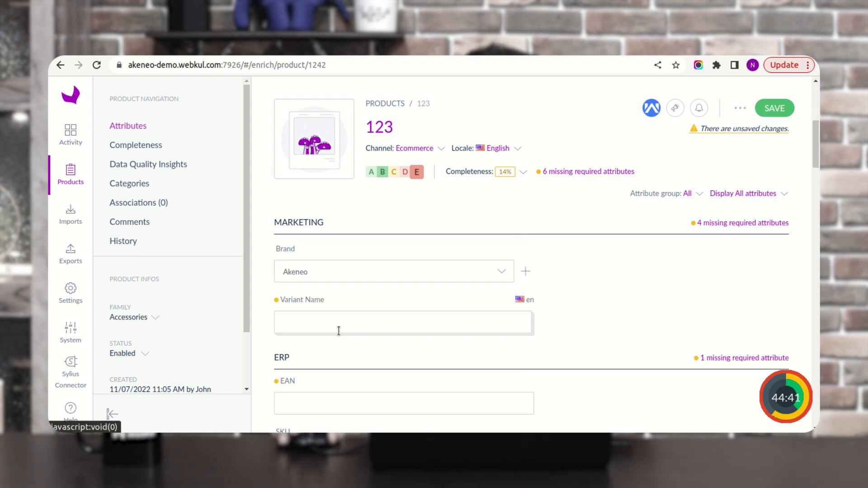
scroll(339, 331, "down", 5)
left_click(315, 283)
type("123123")
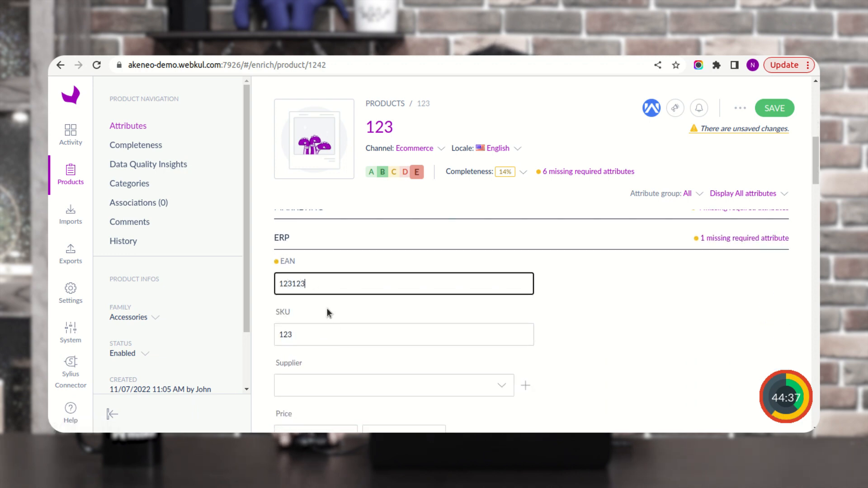
Set the product's Supplier to abibas and its Price to 123 in both EUR and USD
scroll(333, 340, "down", 1)
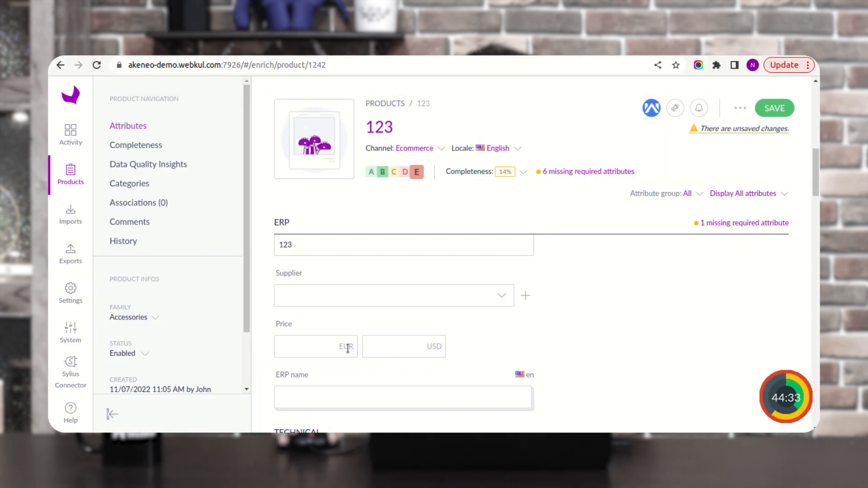
scroll(347, 347, "down", 1)
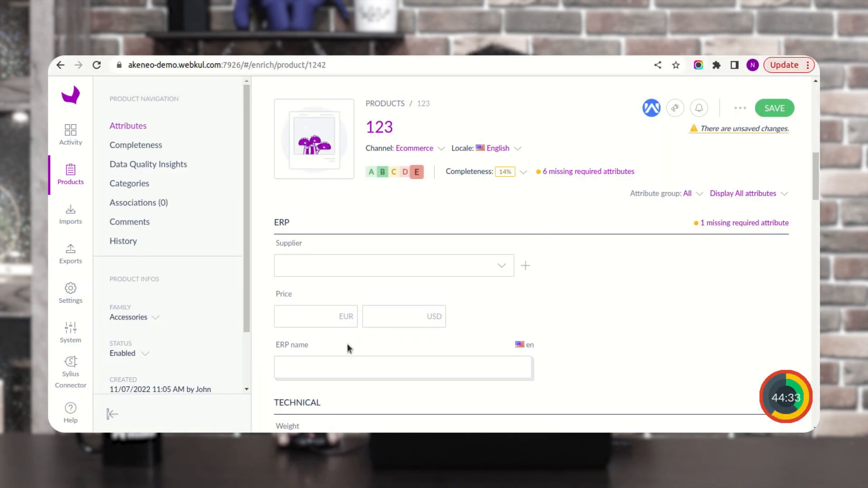
left_click(335, 275)
left_click(338, 336)
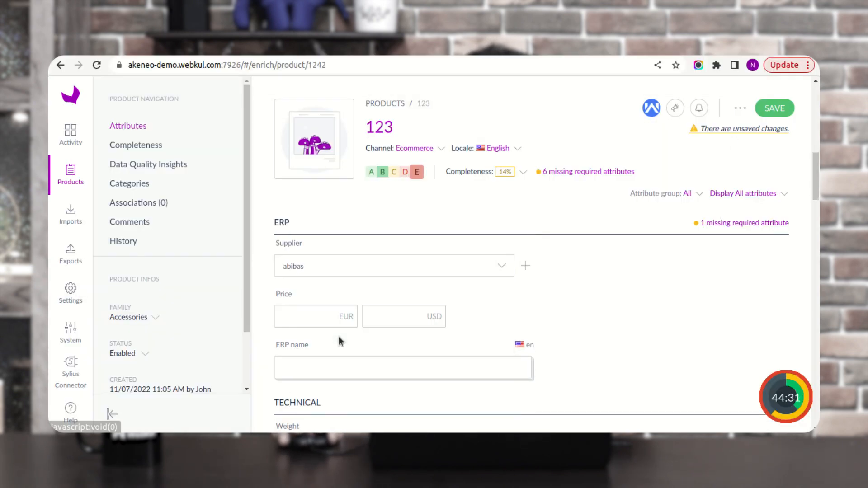
left_click(318, 319)
type("123")
left_click(380, 317)
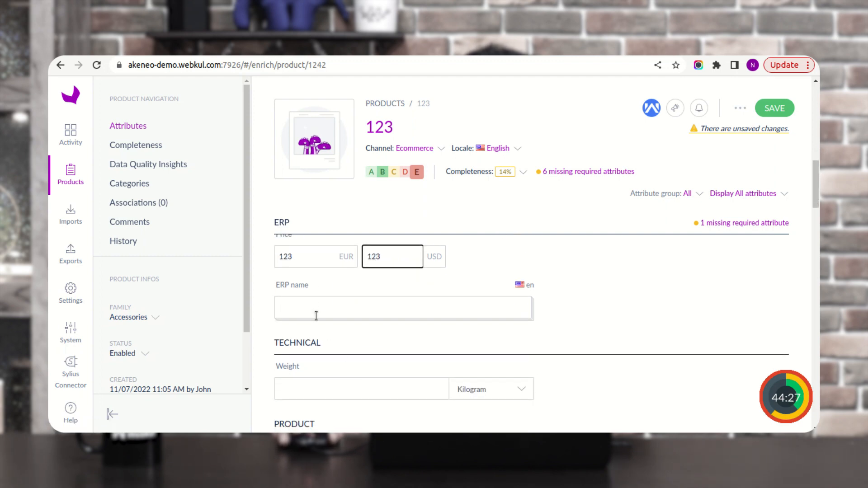
Set the product's Weight to 1 kilogram and its Color to Blue
left_click(317, 300)
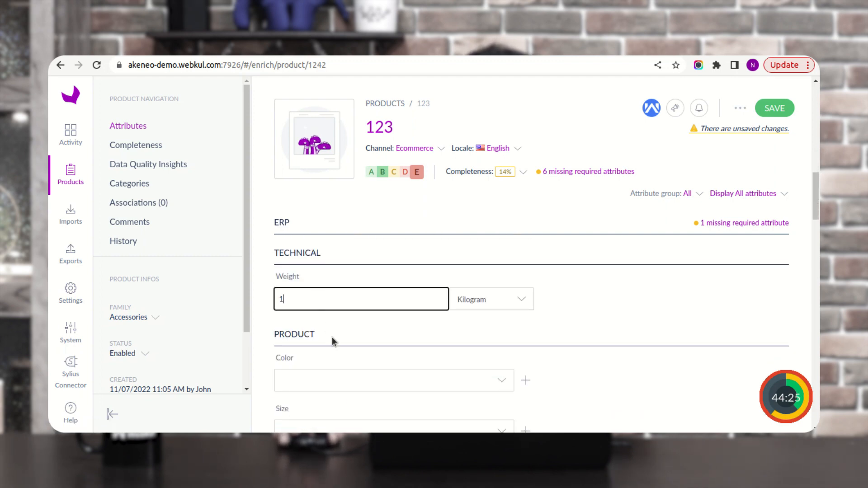
left_click(316, 289)
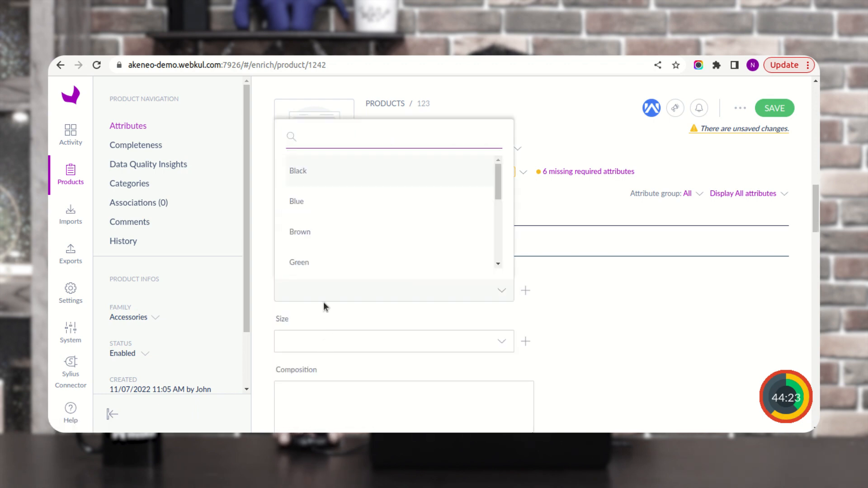
left_click(325, 194)
Browse the Desktop, Documents and Downloads folders for an image file for the product's Model picture
scroll(316, 341, "down", 2)
scroll(313, 337, "down", 3)
scroll(314, 336, "down", 1)
scroll(315, 335, "down", 3)
left_click(412, 316)
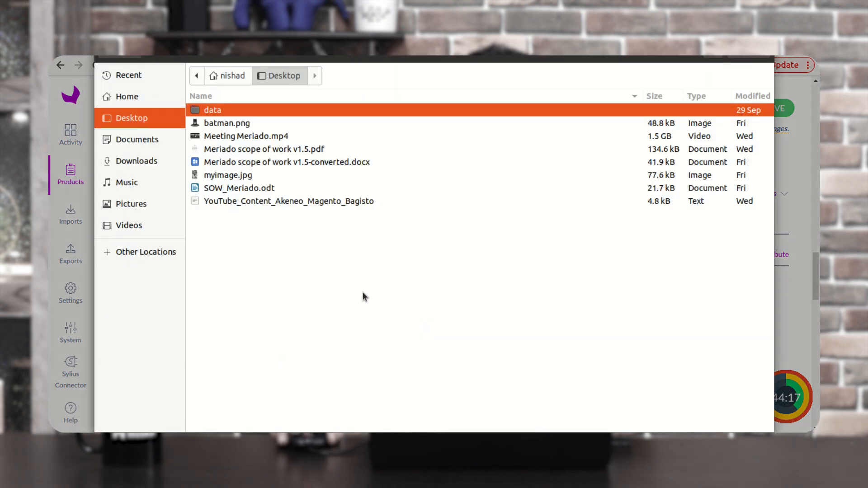
left_click(153, 140)
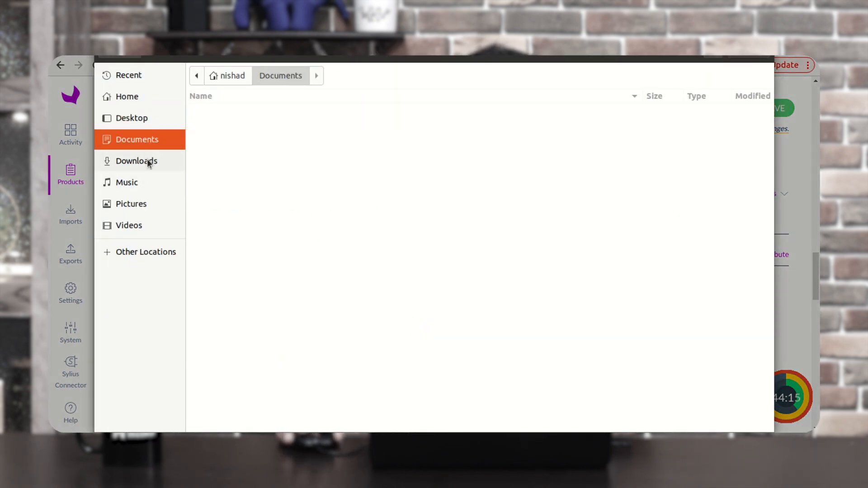
left_click(151, 163)
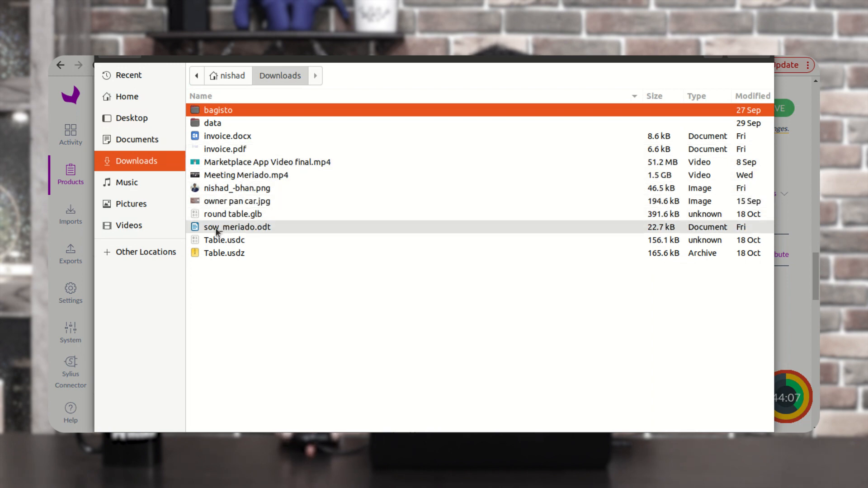
left_click(133, 140)
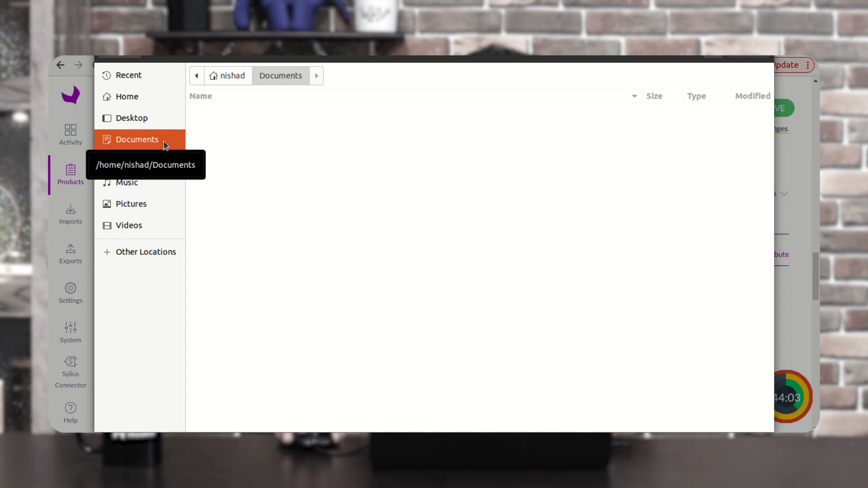
left_click(151, 117)
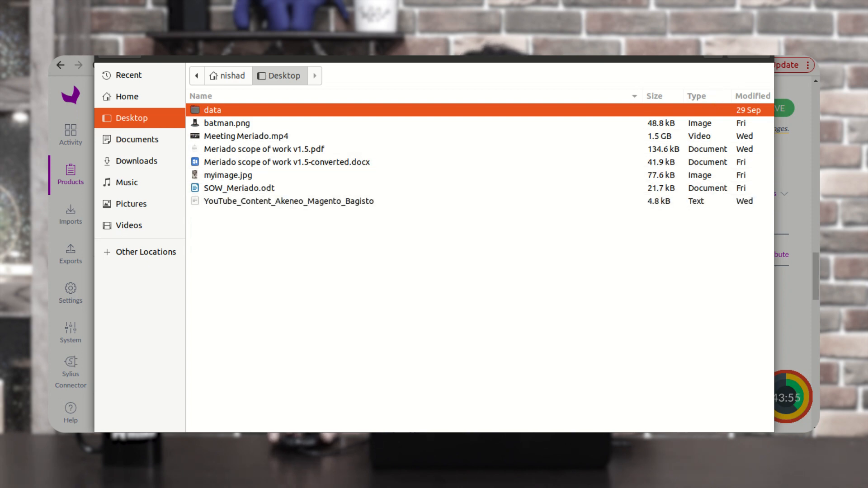
left_click(124, 59)
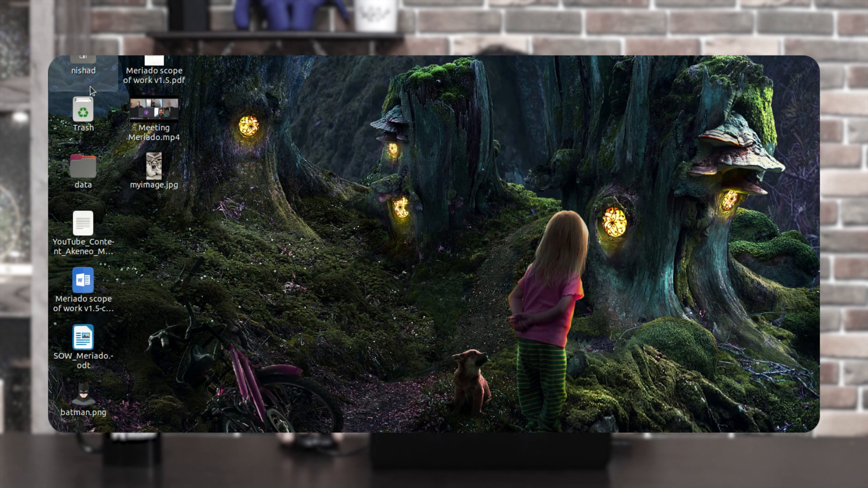
Restore WooCommerce Multi Vendor Stripe Connect Plugin.jpg from the Trash and switch back to the Akeneo product in the browser
left_click(91, 114)
double_click(91, 114)
left_click(334, 125)
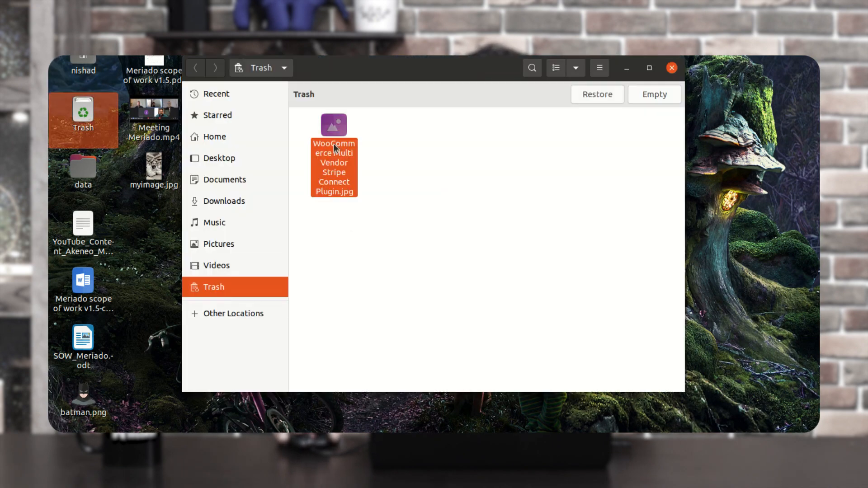
left_click(602, 94)
key("ctrl+w")
left_click(225, 426)
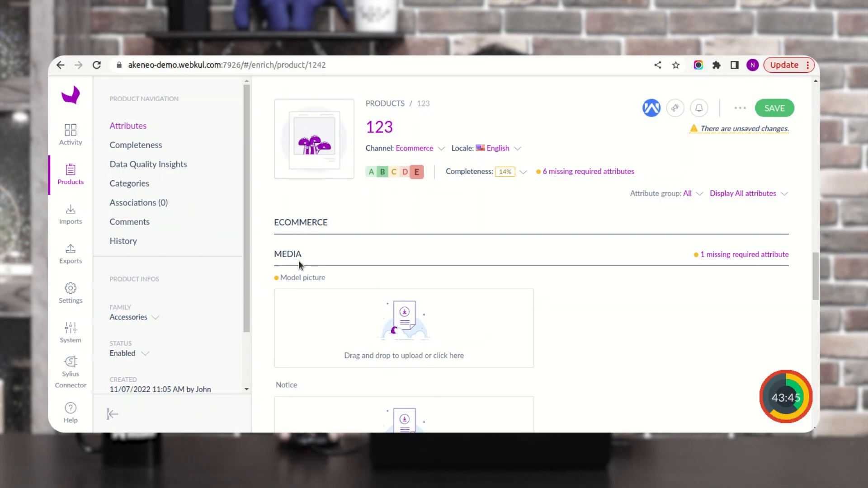
Upload WooCommerce Multi Vendor Stripe Connect Plugin.jpg from the Desktop folder as the product's Model picture
scroll(337, 319, "down", 6)
scroll(344, 325, "up", 5)
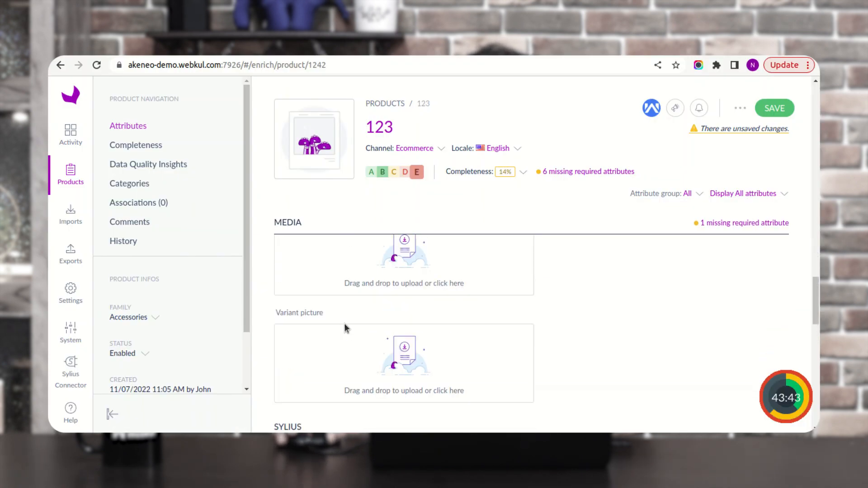
scroll(345, 325, "up", 2)
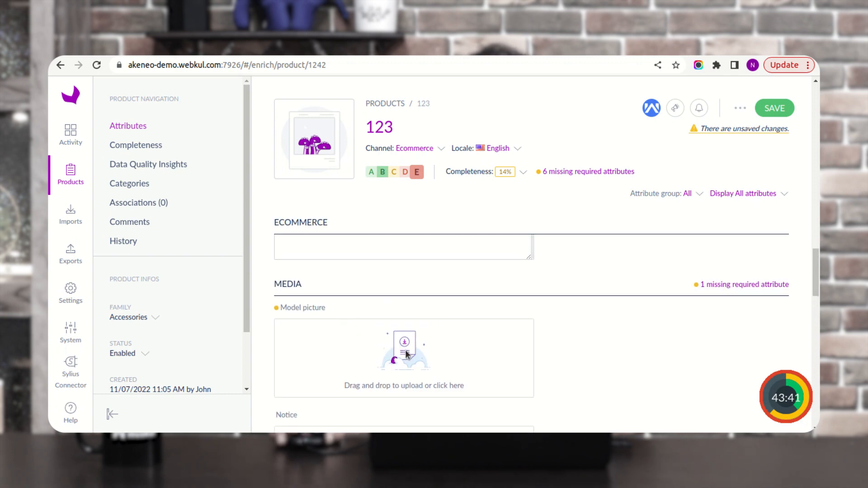
left_click(405, 349)
left_click(199, 201)
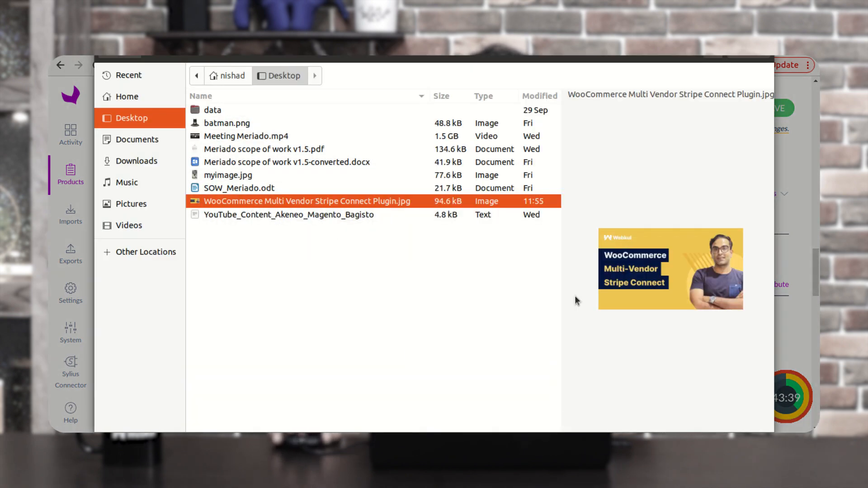
key("Return")
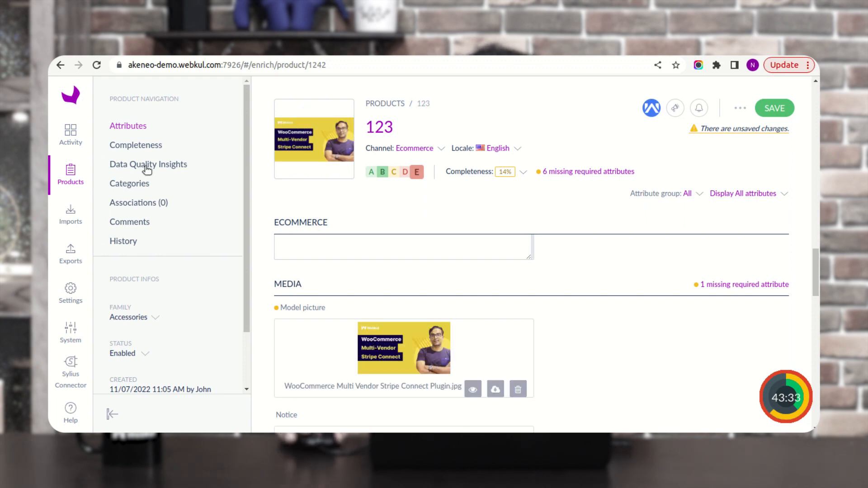
Save the product in the Digital cameras category under Cameras in the Master catalog, and return to the product list
left_click(144, 184)
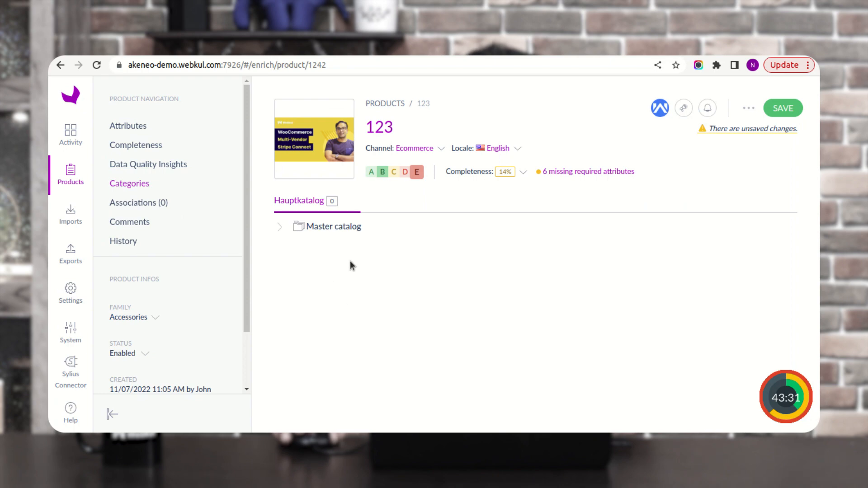
left_click(280, 226)
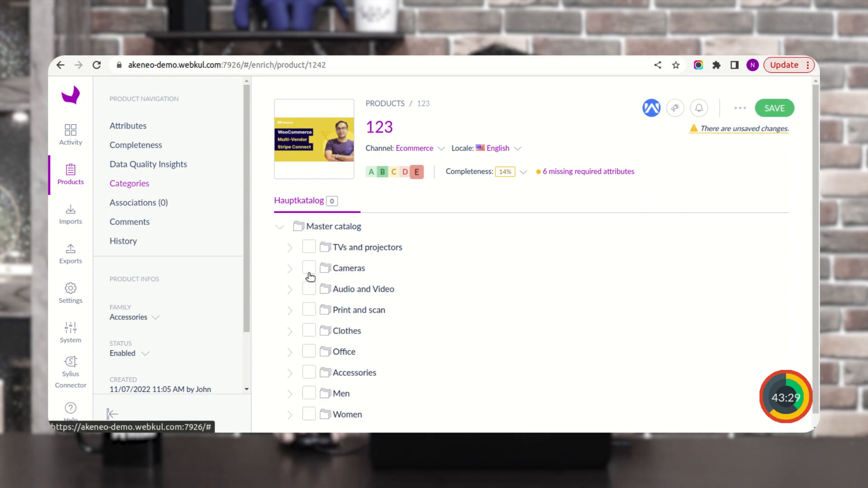
left_click(334, 291)
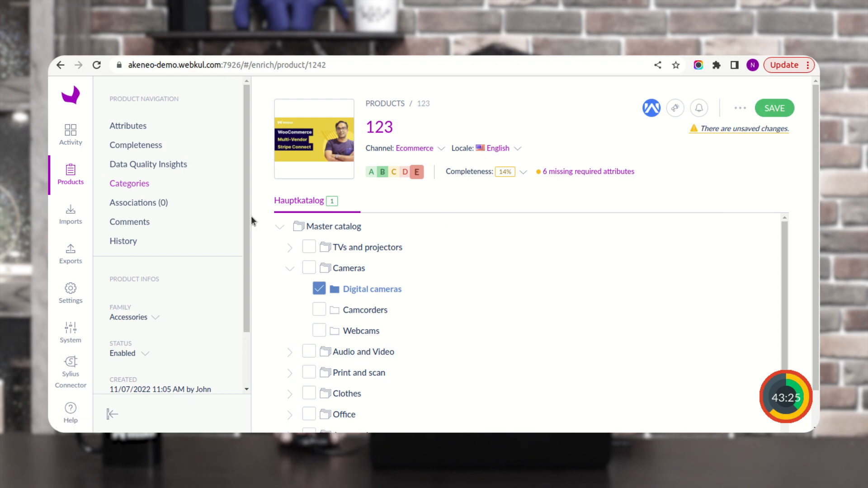
left_click(775, 109)
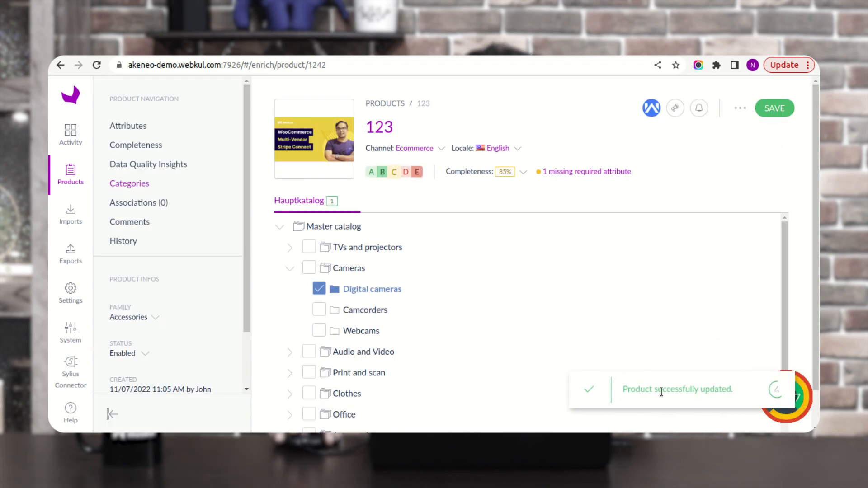
left_click_drag(653, 390, 726, 385)
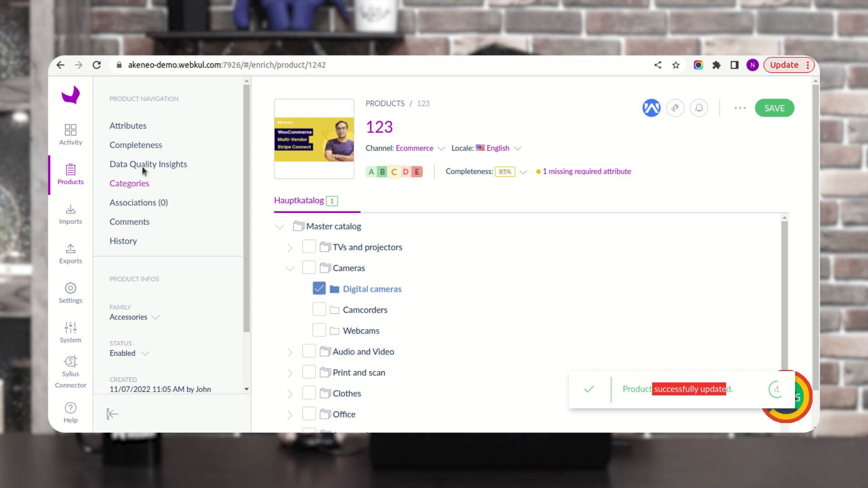
left_click(72, 178)
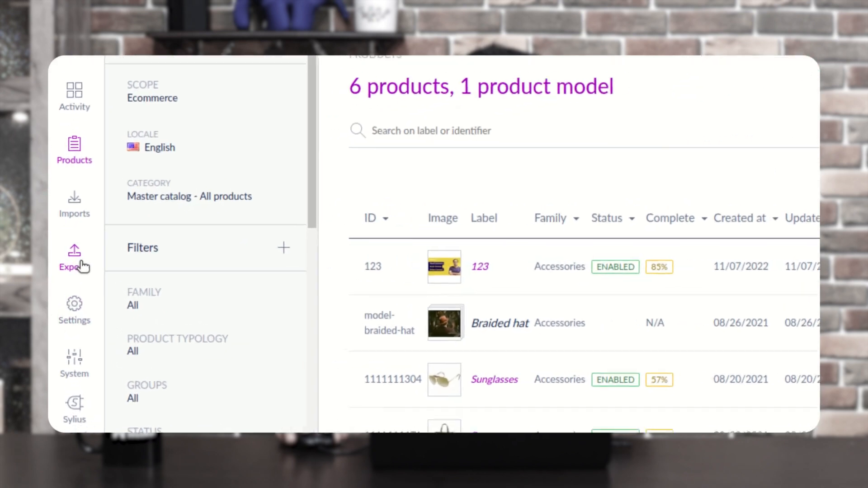
Start a new export profile with asd as both its Code and its Label
left_click(83, 266)
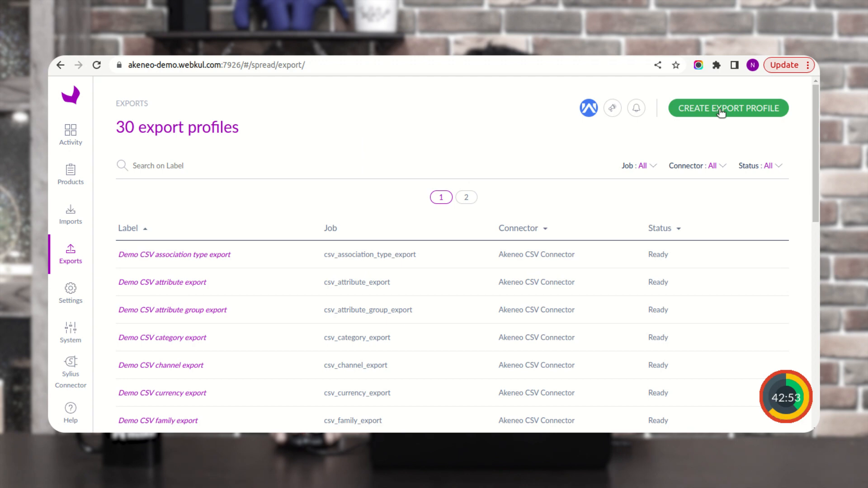
left_click(721, 112)
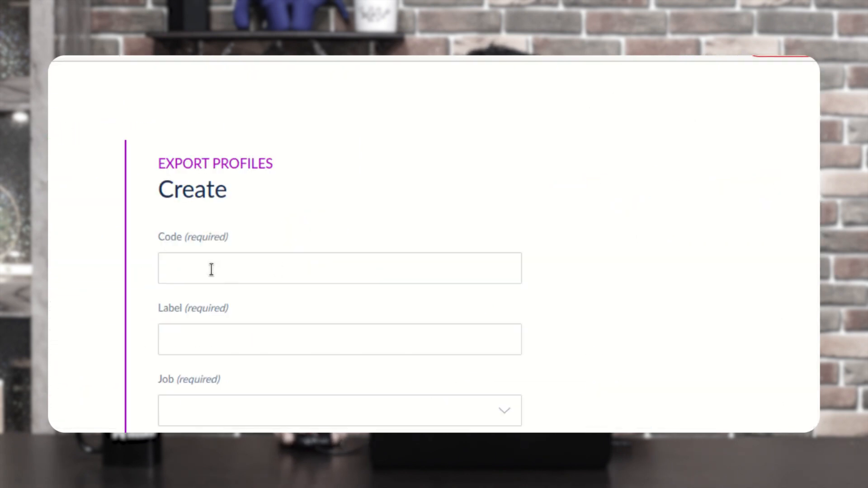
left_click(211, 269)
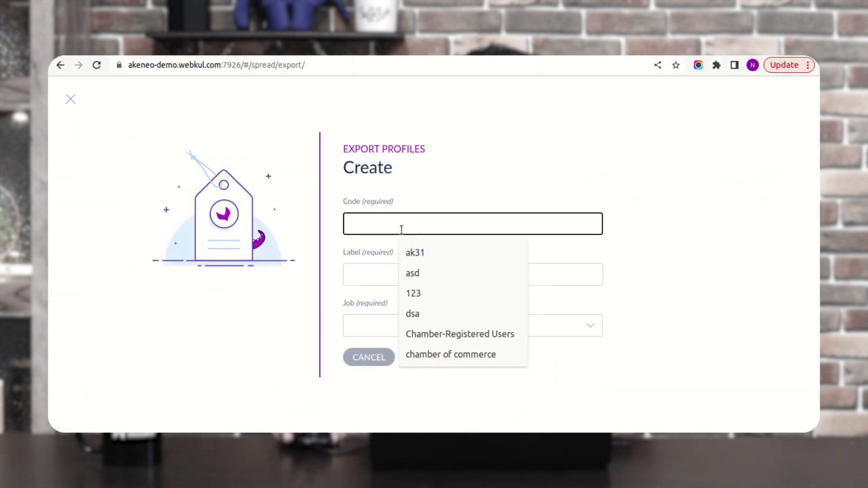
type("asd")
left_click(363, 272)
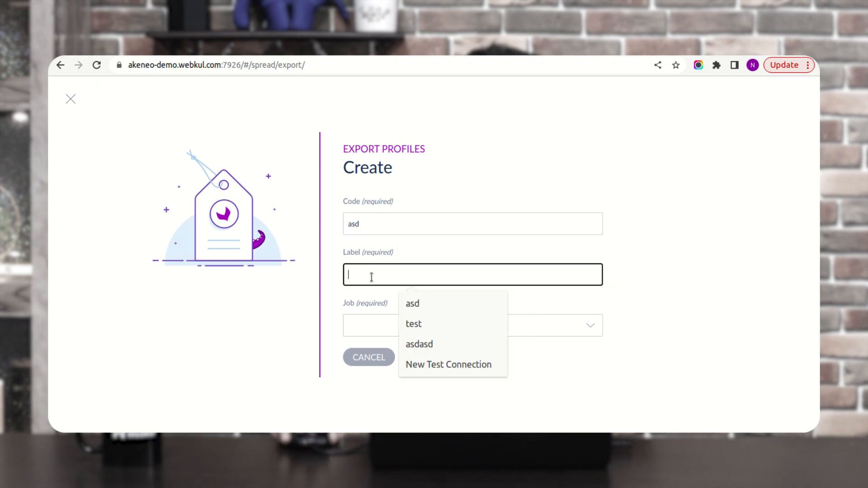
type("asd")
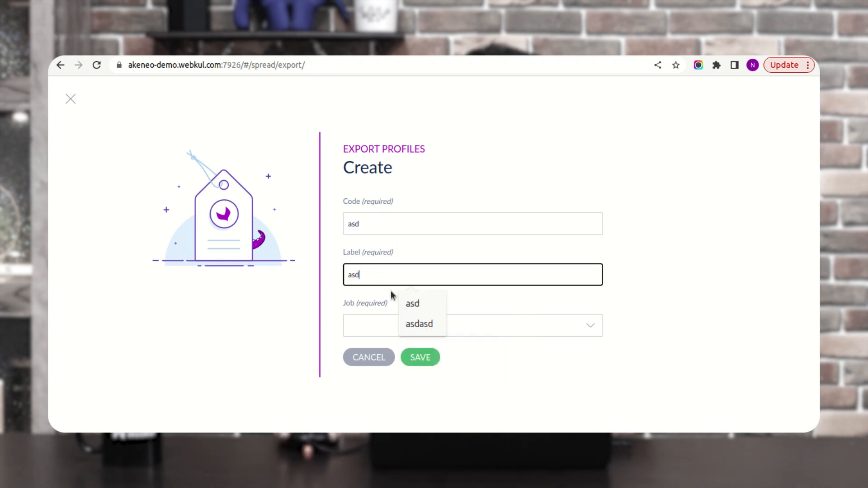
Choose the Sylius Connector's Product Export as the profile's Job and save the export profile
left_click(370, 327)
left_click_drag(586, 209, 586, 287)
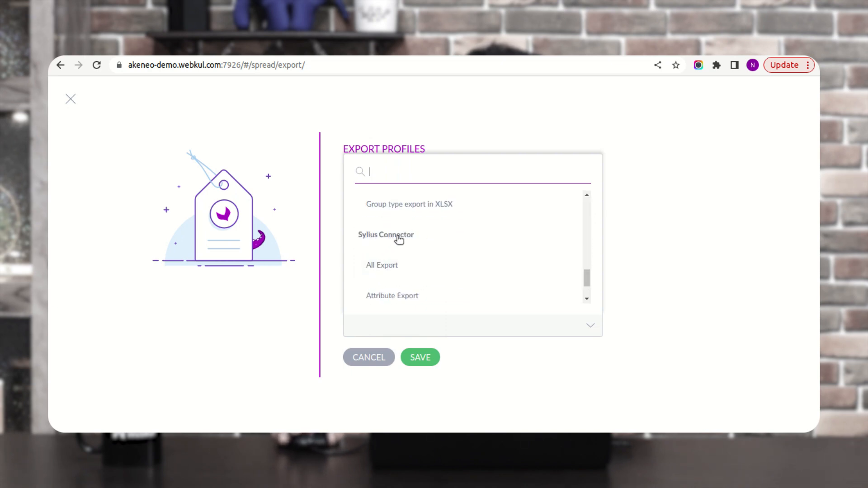
scroll(399, 239, "down", 1)
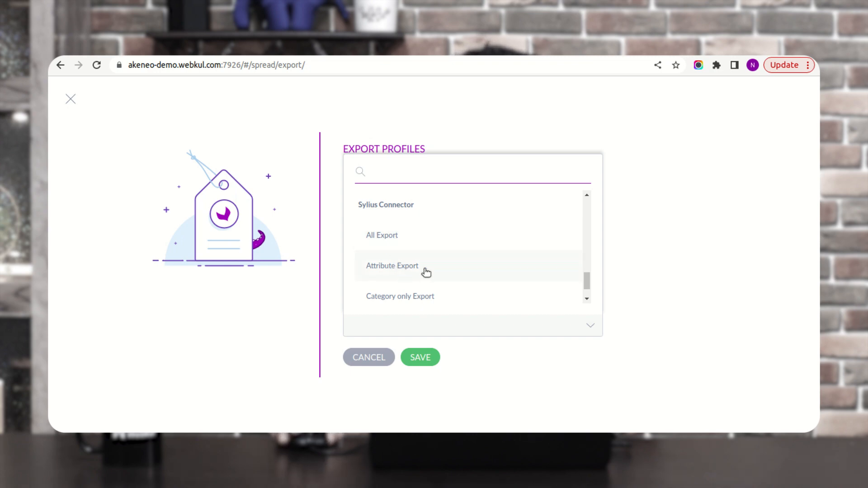
scroll(426, 272, "down", 1)
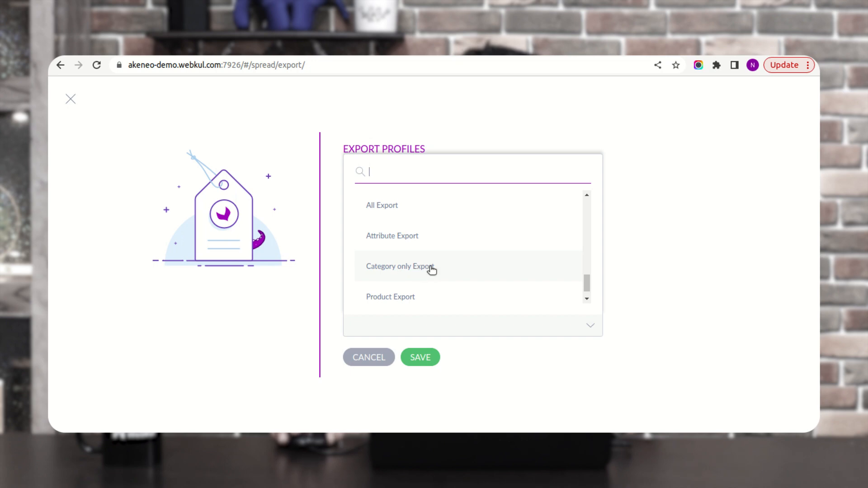
scroll(436, 270, "down", 1)
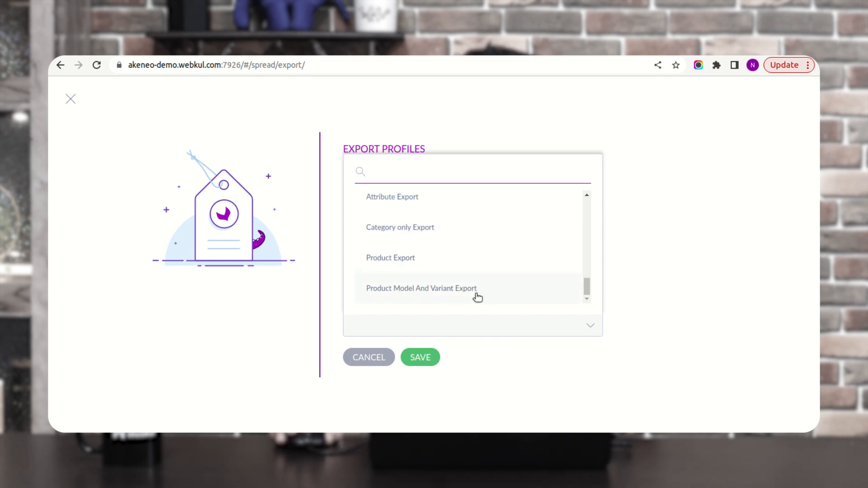
scroll(399, 213, "up", 1)
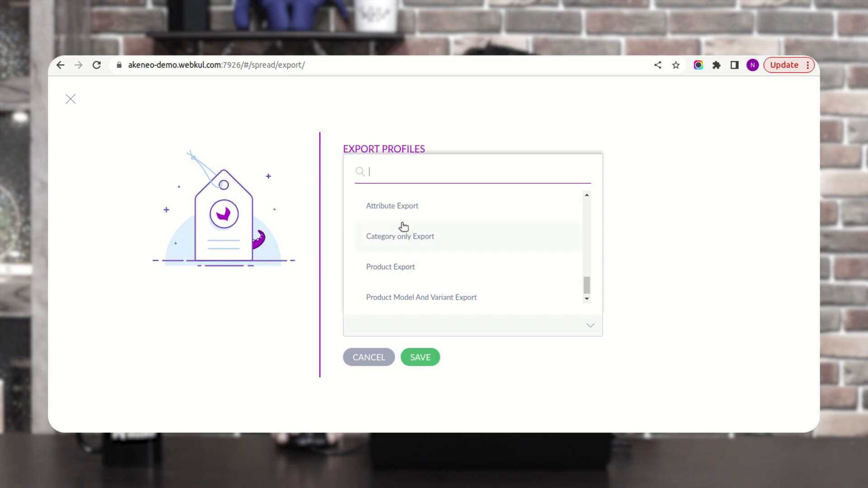
scroll(404, 231, "up", 2)
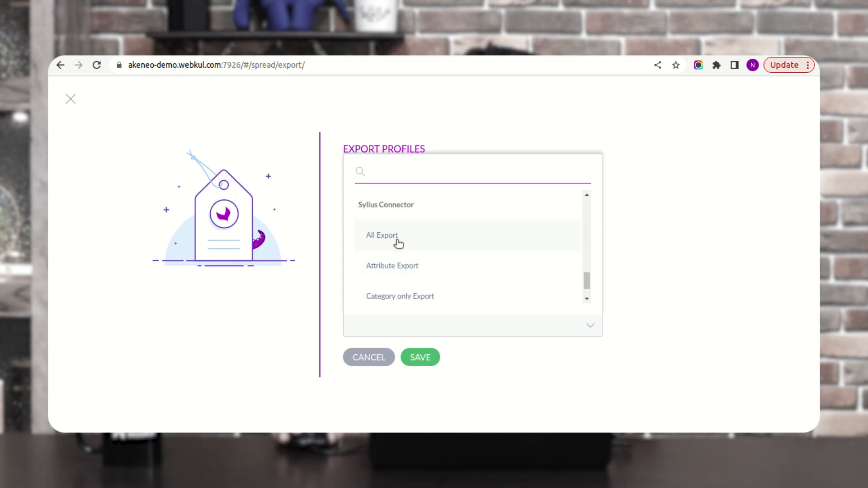
scroll(445, 242, "down", 1)
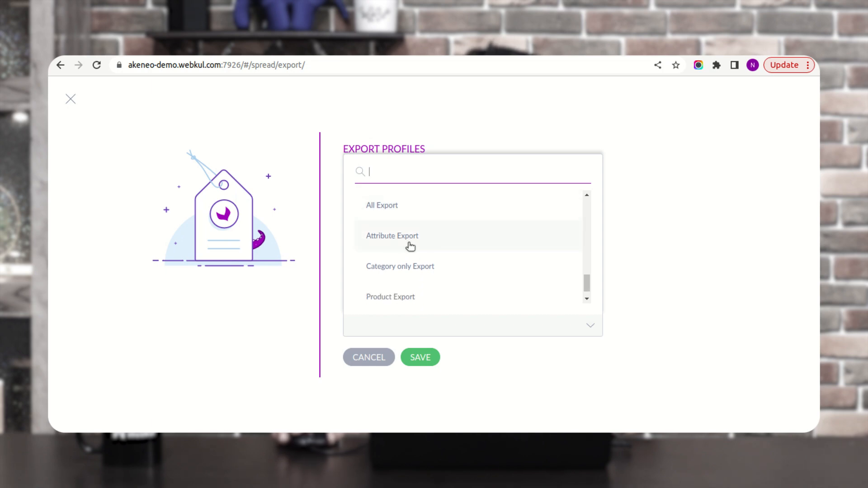
scroll(395, 243, "down", 1)
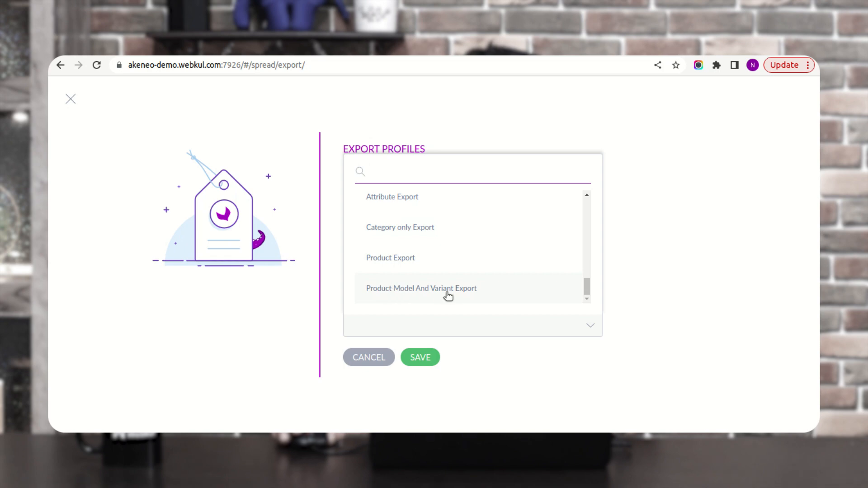
scroll(470, 294, "up", 2)
scroll(431, 284, "down", 2)
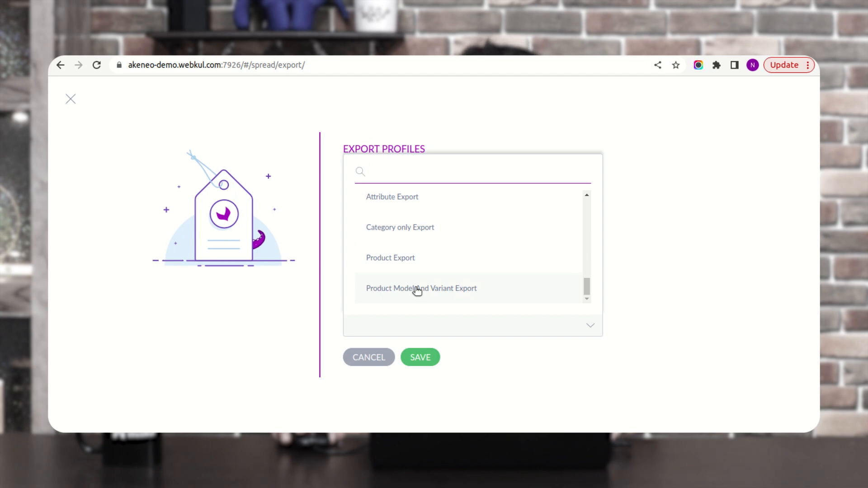
left_click(408, 261)
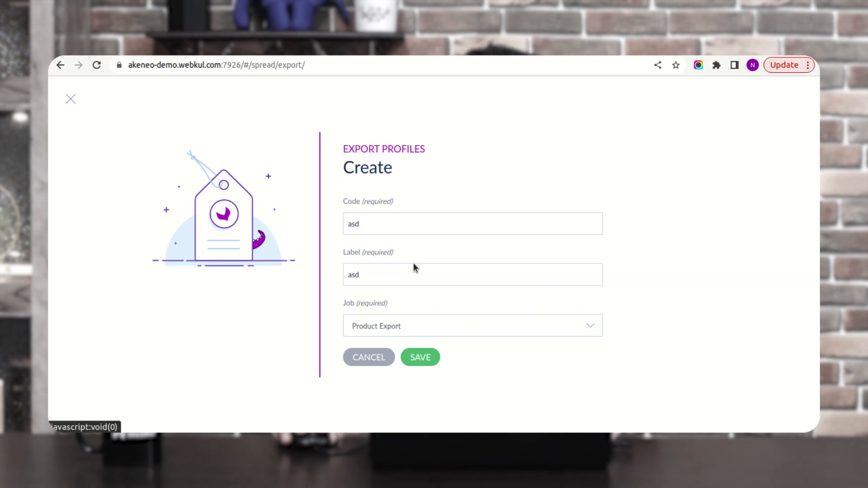
left_click(420, 357)
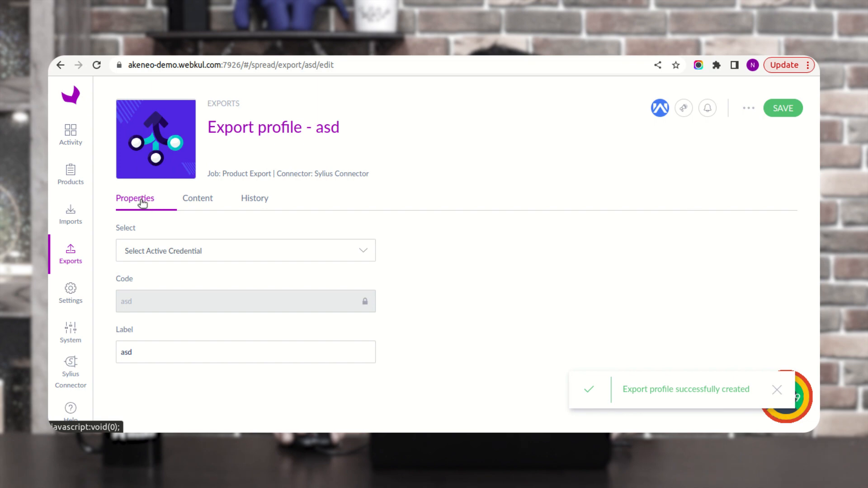
left_click(176, 255)
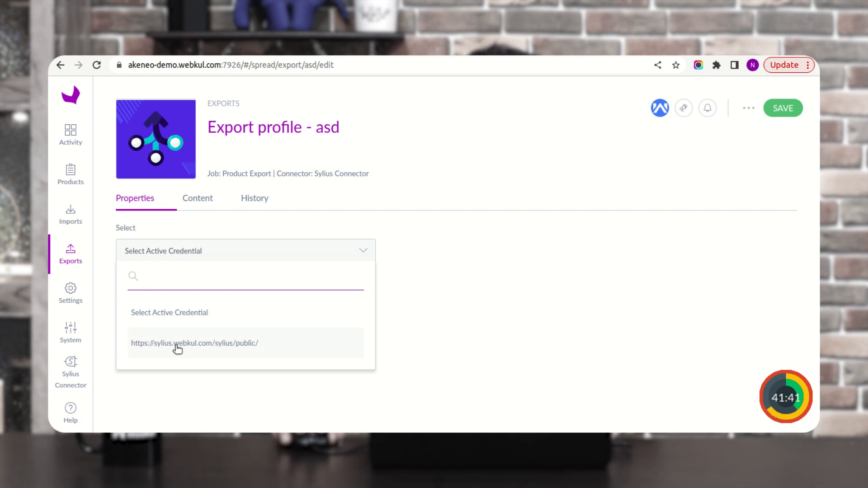
left_click(209, 346)
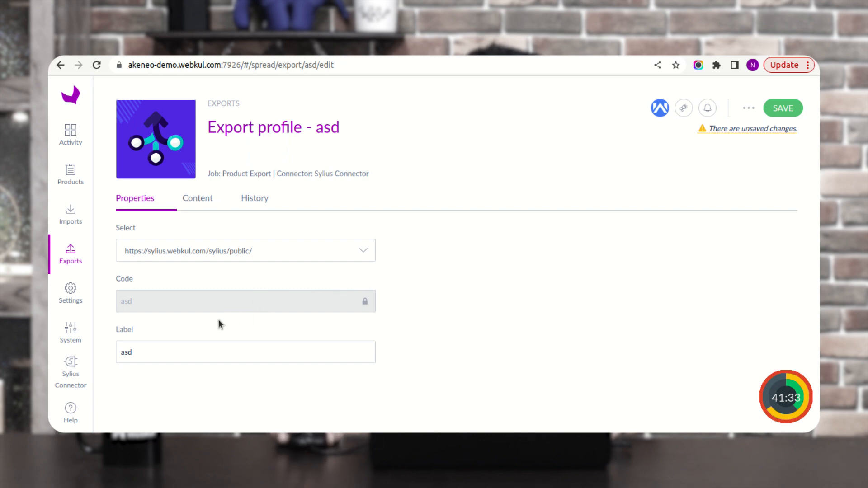
left_click(209, 202)
scroll(211, 305, "down", 3)
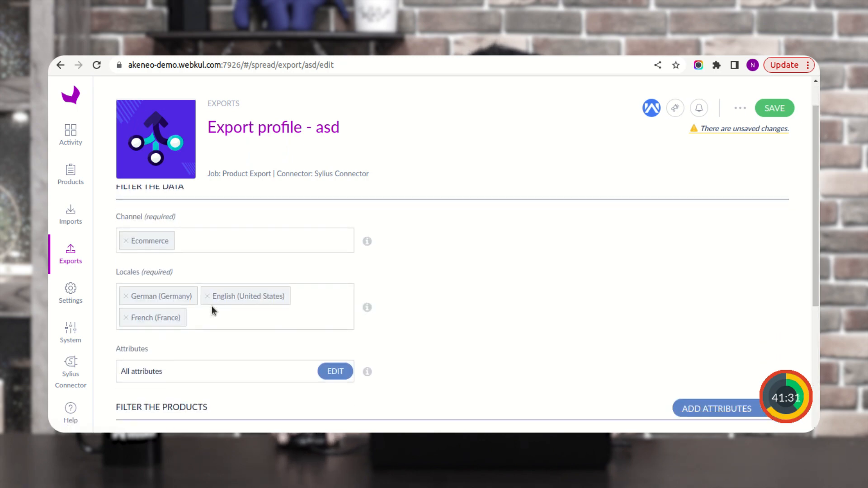
scroll(212, 309, "down", 3)
left_click(157, 355)
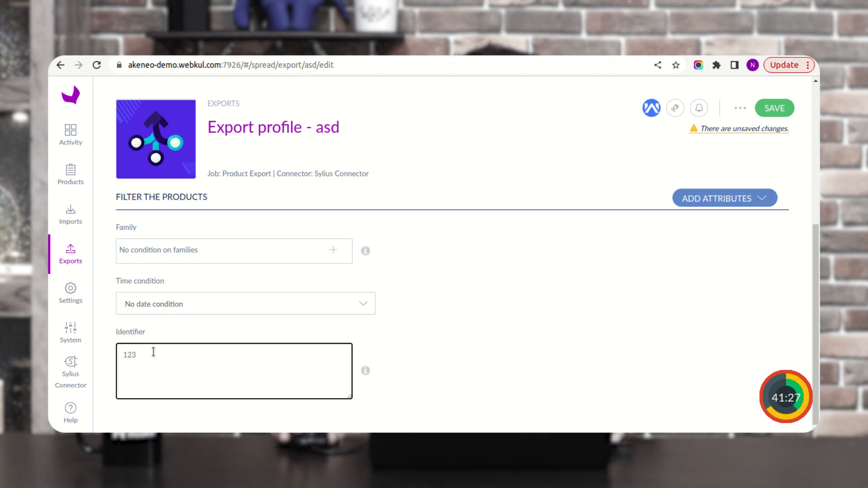
Save the export profile and run its product export
scroll(183, 357, "up", 3)
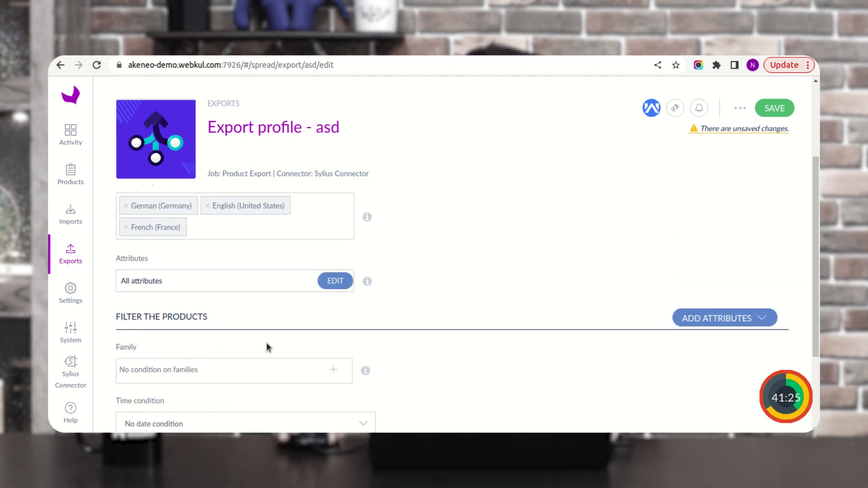
scroll(267, 343, "up", 3)
left_click(772, 107)
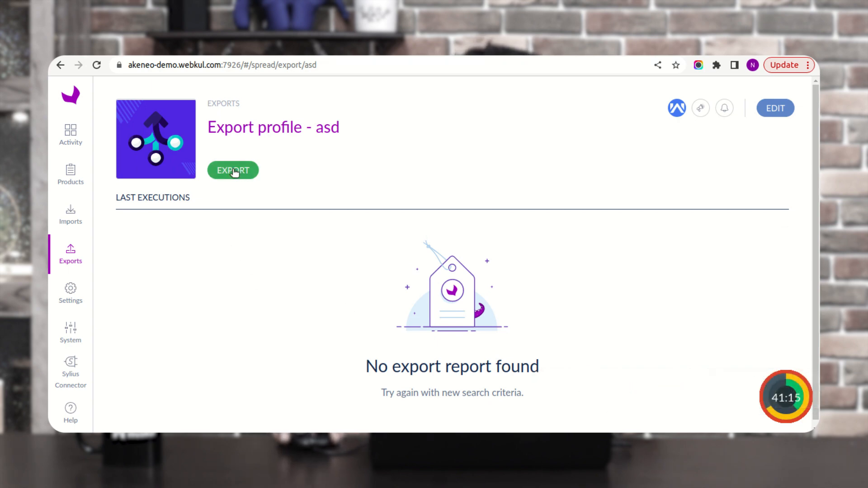
left_click(233, 171)
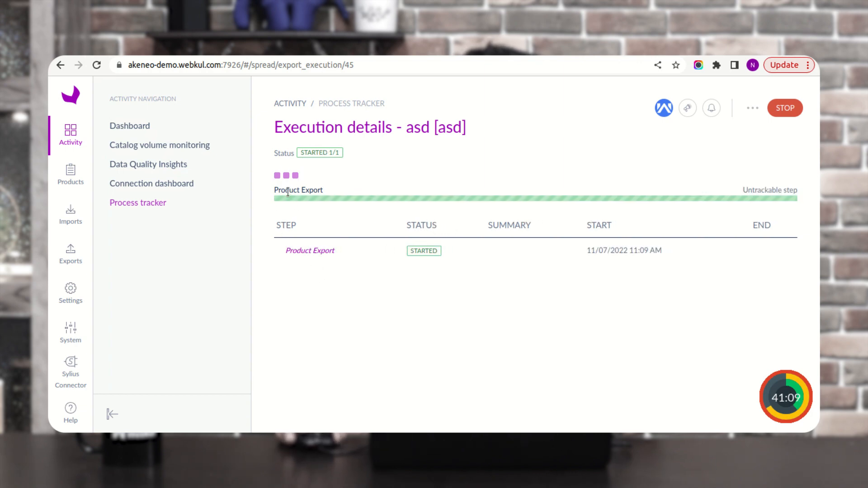
left_click_drag(284, 248, 333, 249)
left_click(383, 300)
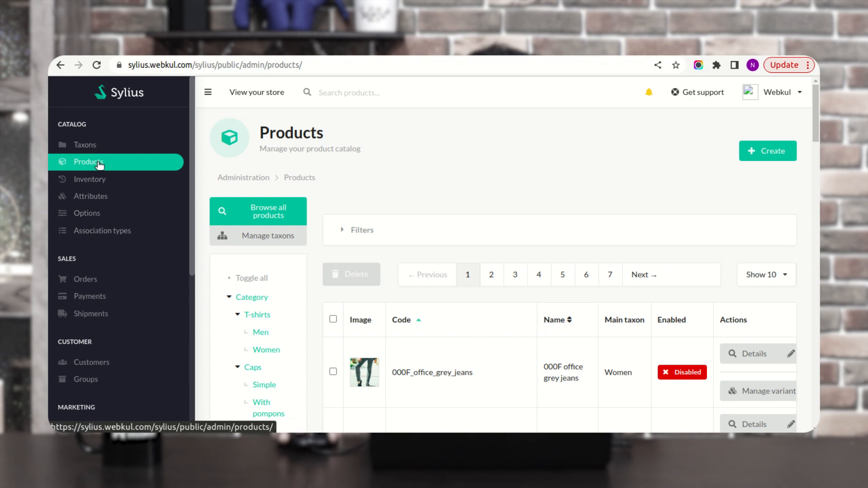
In the Sylius admin, filter the product list for entries containing 123
left_click(371, 233)
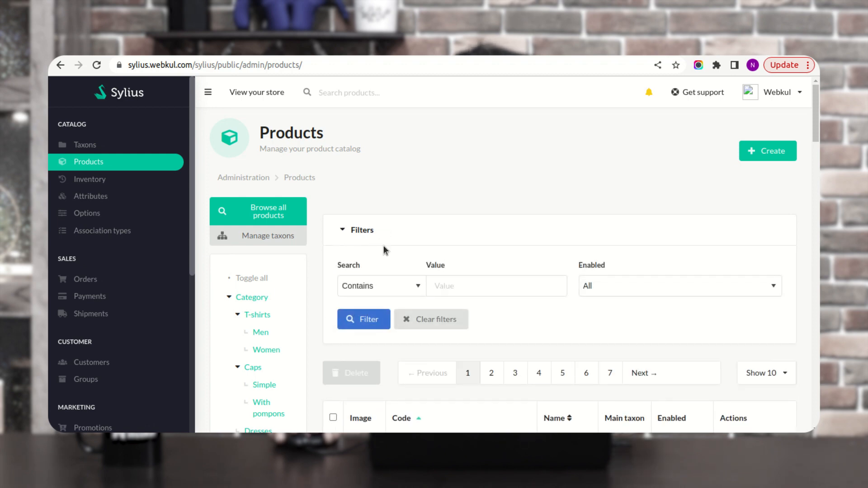
left_click(490, 289)
type("123")
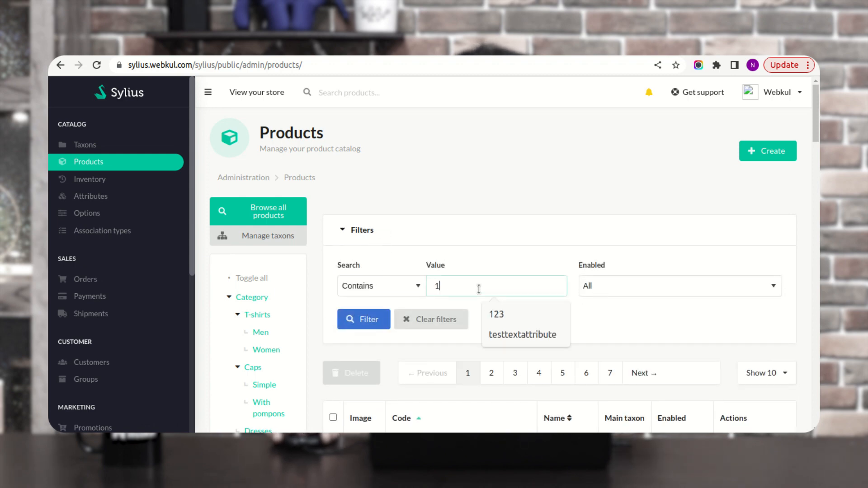
left_click(361, 320)
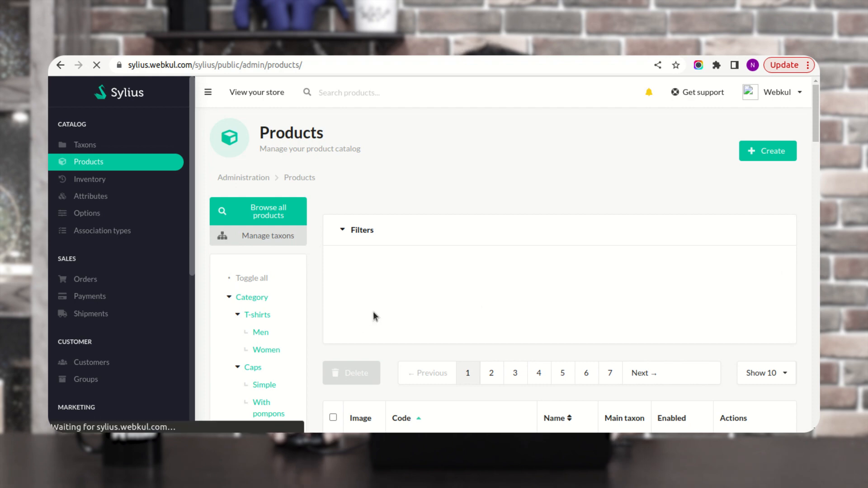
scroll(392, 303, "down", 3)
scroll(393, 302, "down", 2)
scroll(397, 301, "up", 4)
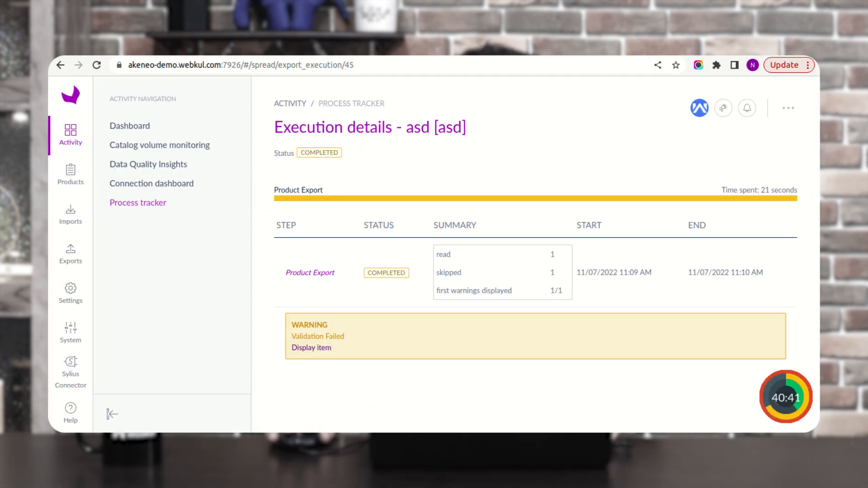
Back in Akeneo, display the item behind the export's validation warning and read its response
left_click(306, 346)
scroll(398, 369, "down", 2)
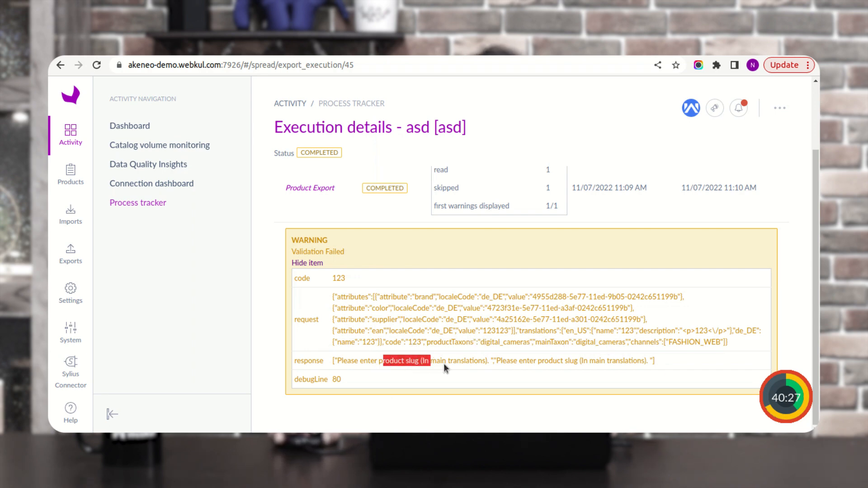
left_click(519, 362)
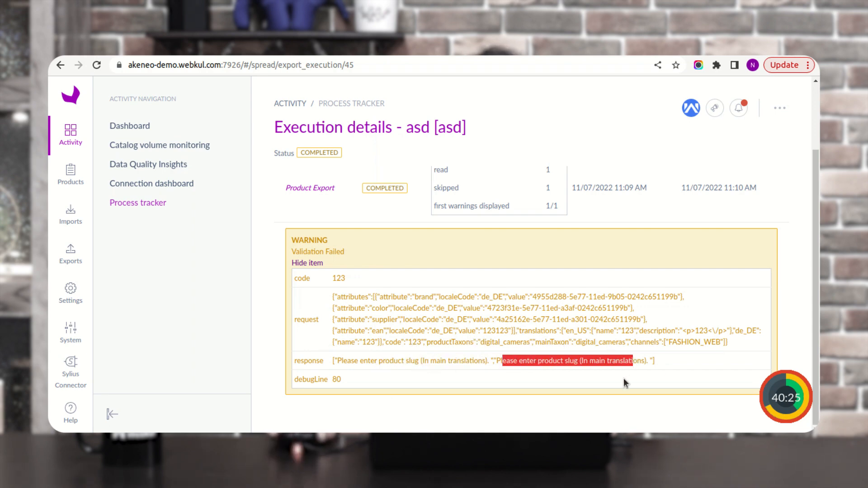
scroll(473, 319, "up", 2)
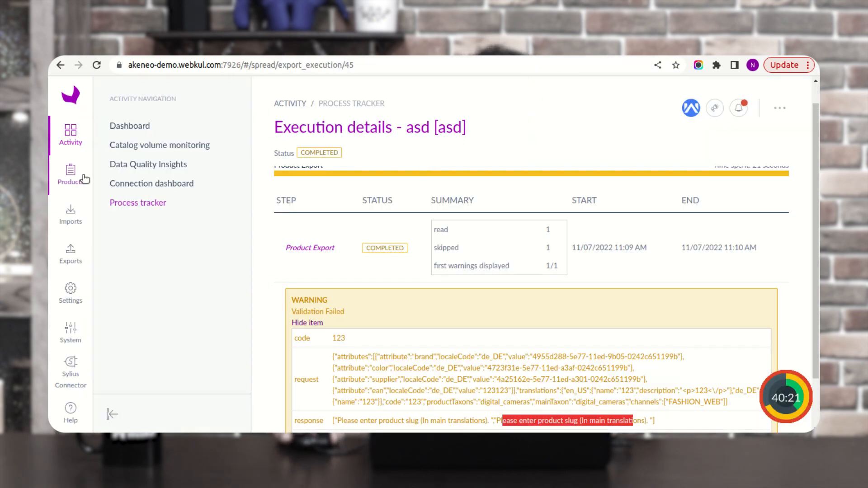
In product 123's English Ecommerce attributes, set the Meta title to saada and the Meta description and Keywords to asdad
left_click(82, 173)
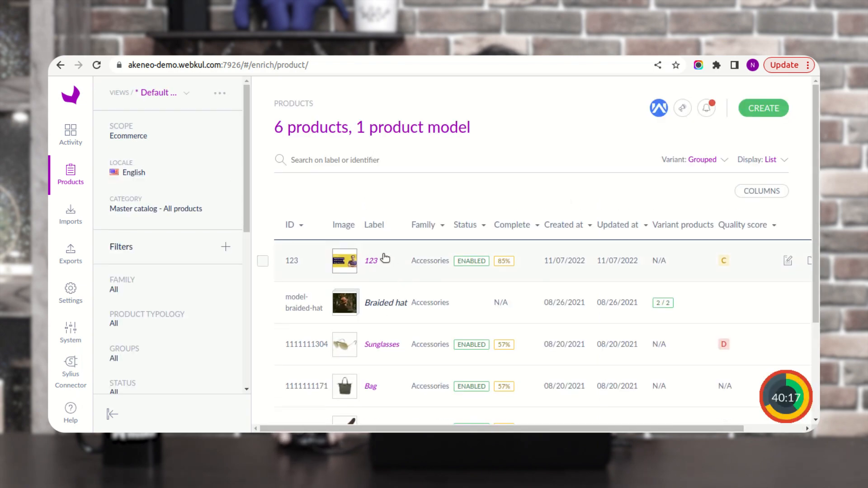
left_click(374, 261)
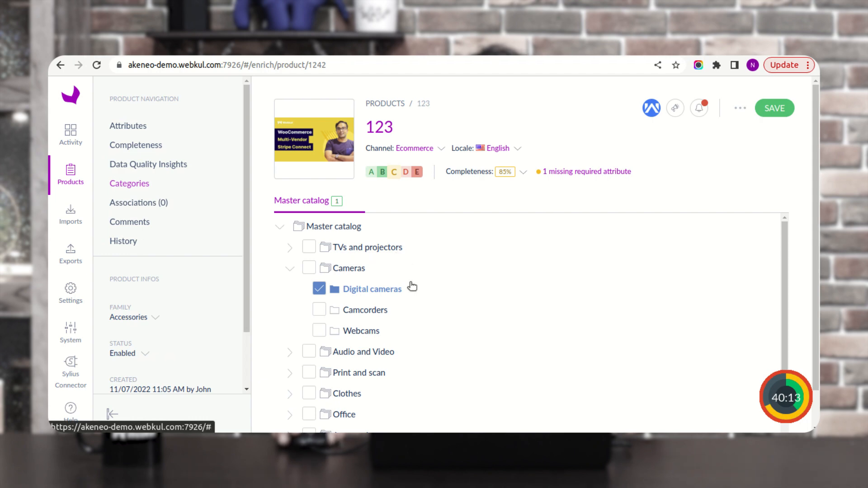
left_click(140, 131)
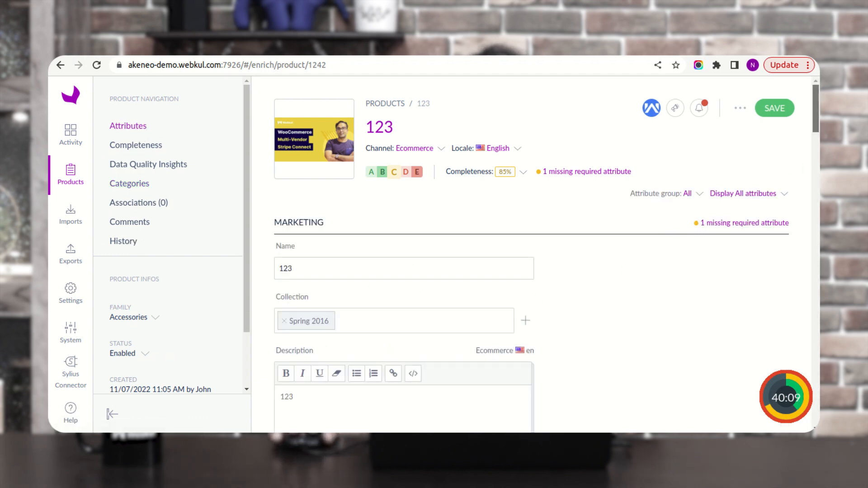
scroll(817, 194, "down", 8)
left_click_drag(818, 194, 812, 259)
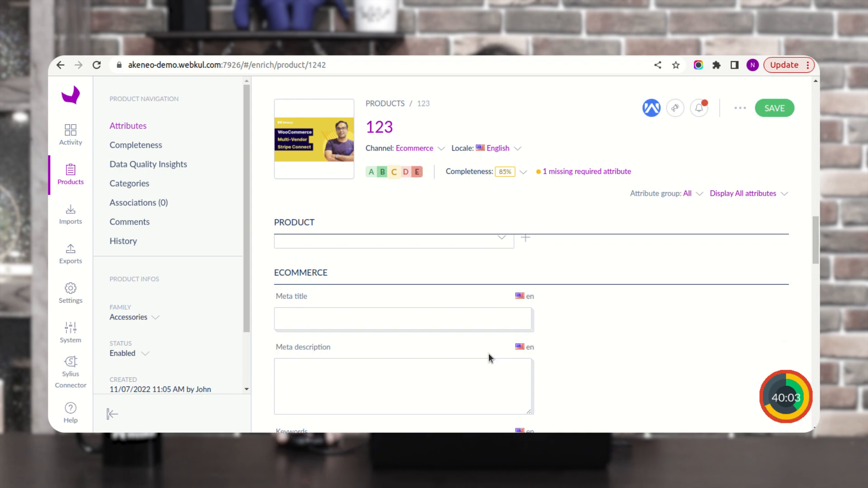
left_click(325, 324)
type("saada")
left_click(319, 371)
type("asdad")
scroll(319, 371, "down", 3)
left_click(320, 317)
type("as")
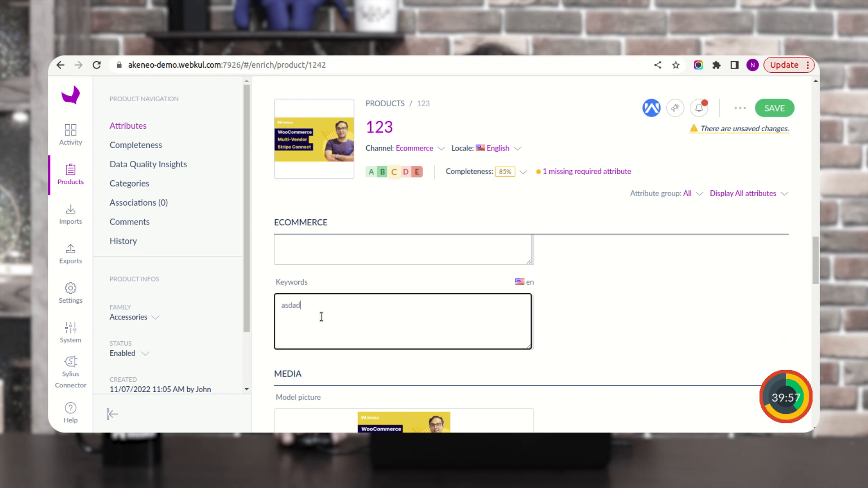
Review product 123's remaining attributes, including the Sylius group, and save the product
scroll(321, 317, "down", 10)
scroll(321, 316, "down", 5)
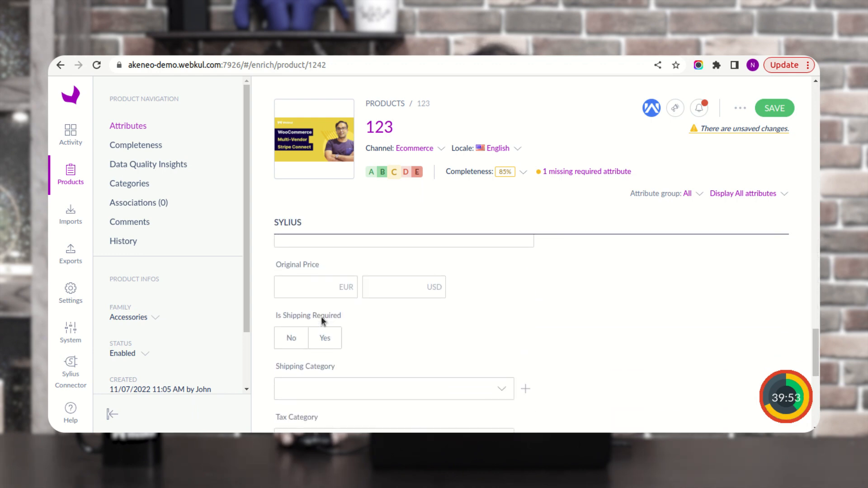
scroll(322, 317, "down", 8)
scroll(328, 335, "up", 1)
scroll(335, 344, "up", 20)
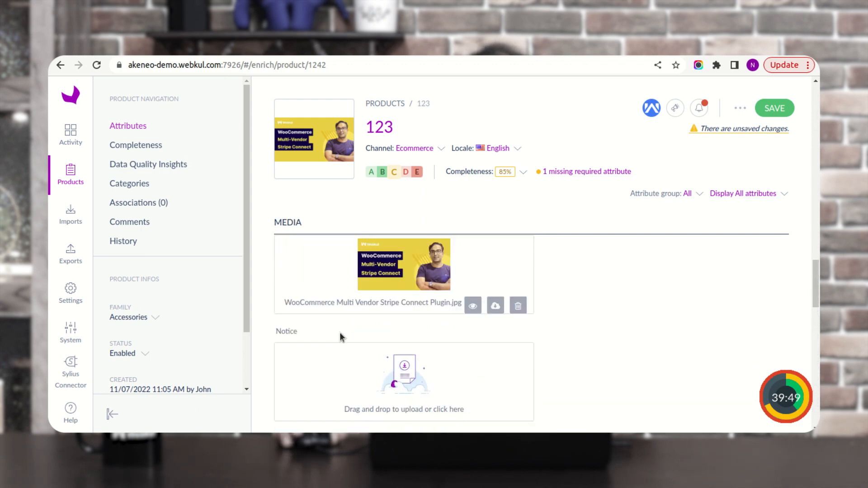
scroll(340, 334, "up", 10)
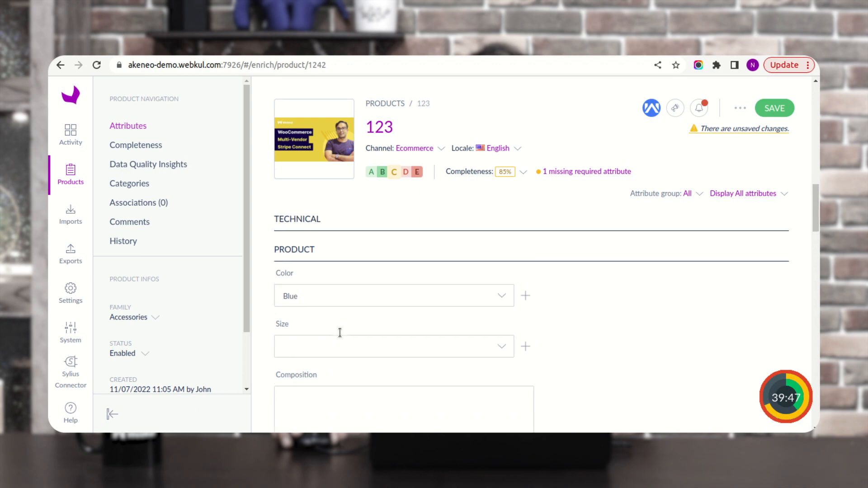
scroll(340, 332, "up", 8)
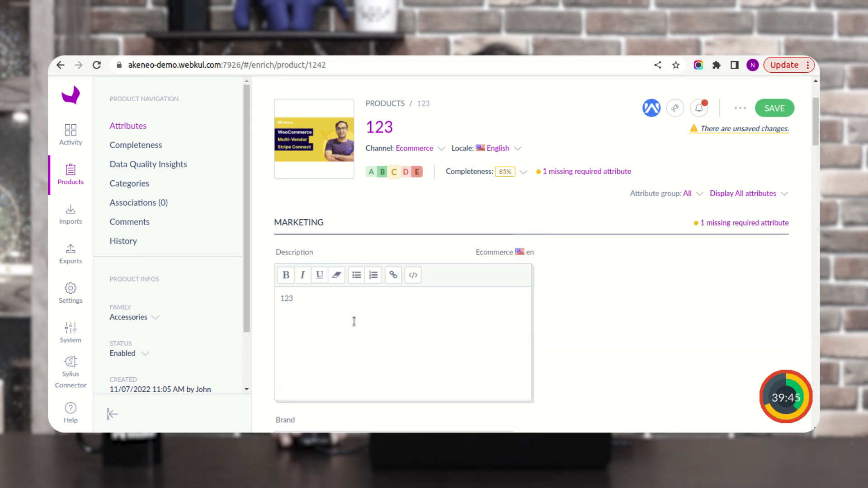
left_click(776, 109)
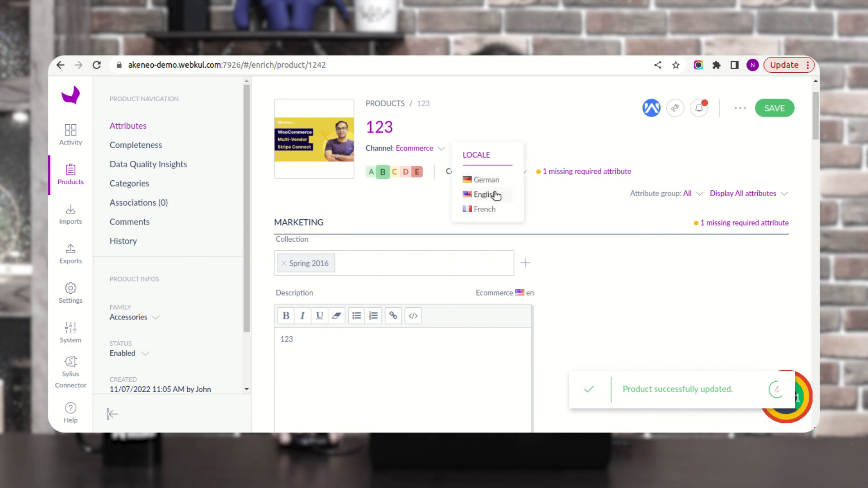
For the product's German locale, enter asd as the Beschreibung and asda as the ERP-Produktname
left_click(497, 180)
scroll(337, 273, "down", 3)
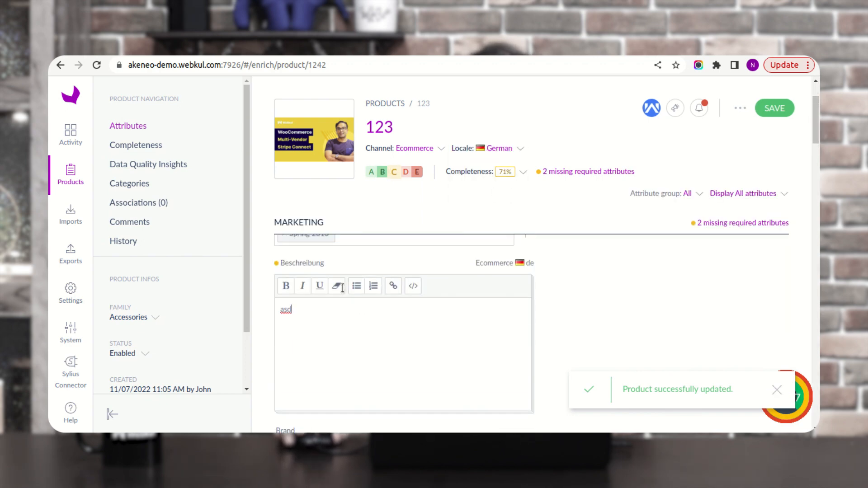
scroll(341, 290, "down", 3)
scroll(339, 303, "down", 6)
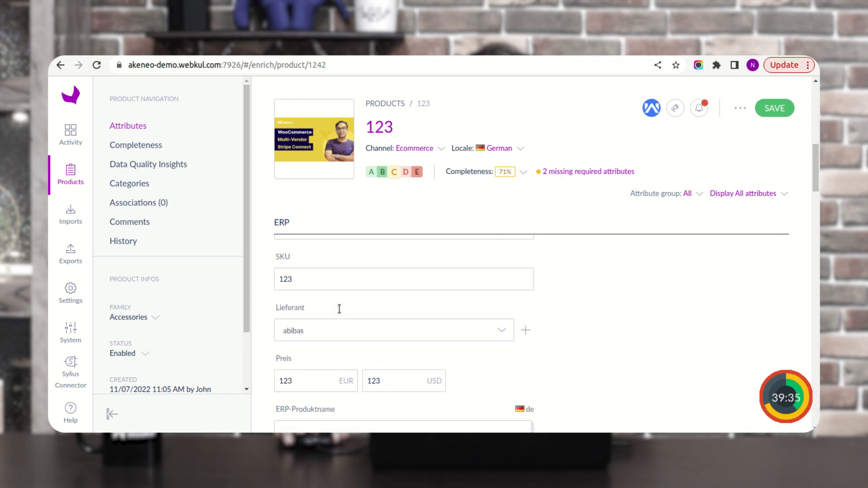
scroll(346, 276, "up", 1)
left_click(336, 285)
type("asda")
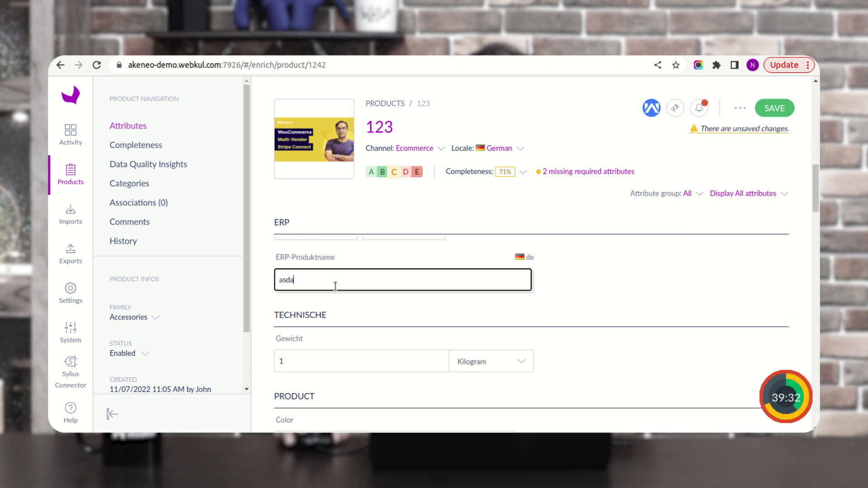
Enter asdasd as the German Meta title, Meta description and Keywords, and save the product
scroll(336, 317, "down", 4)
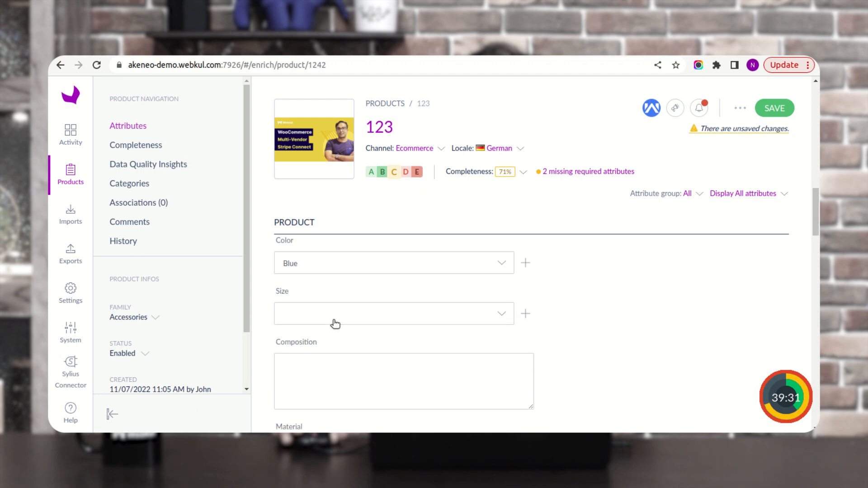
scroll(333, 320, "down", 5)
left_click(322, 255)
type("asdasd")
left_click(314, 306)
scroll(315, 334, "down", 1)
type("asdasd")
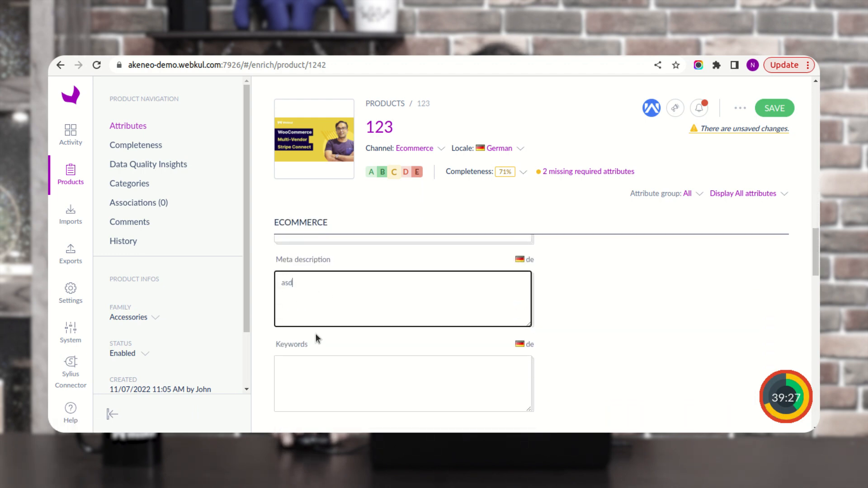
left_click(295, 367)
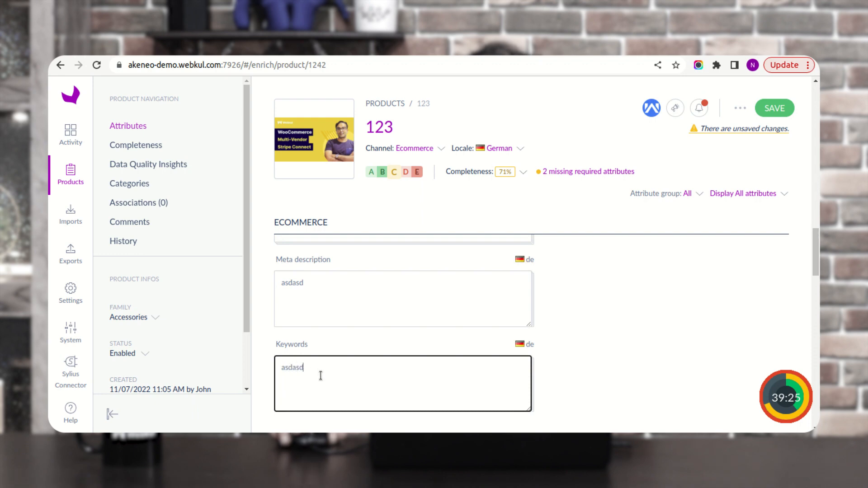
scroll(320, 376, "down", 5)
scroll(419, 342, "up", 2)
left_click(771, 108)
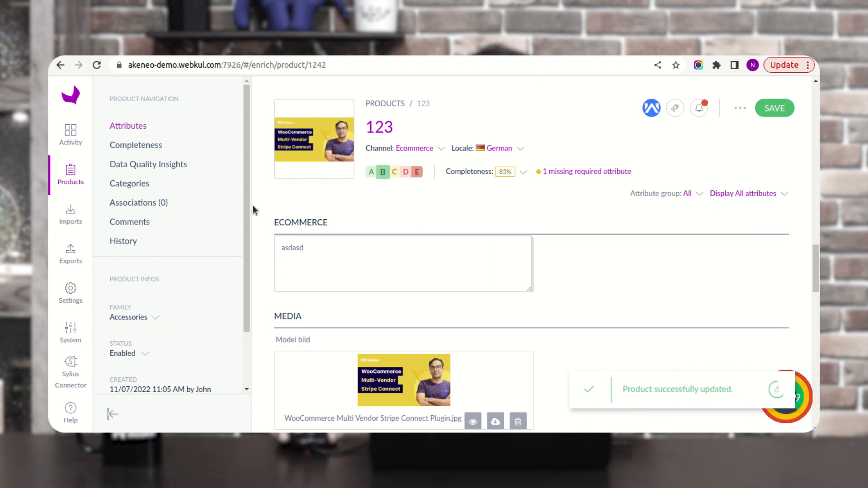
Search the export profiles for asd and open the asd profile
left_click(70, 254)
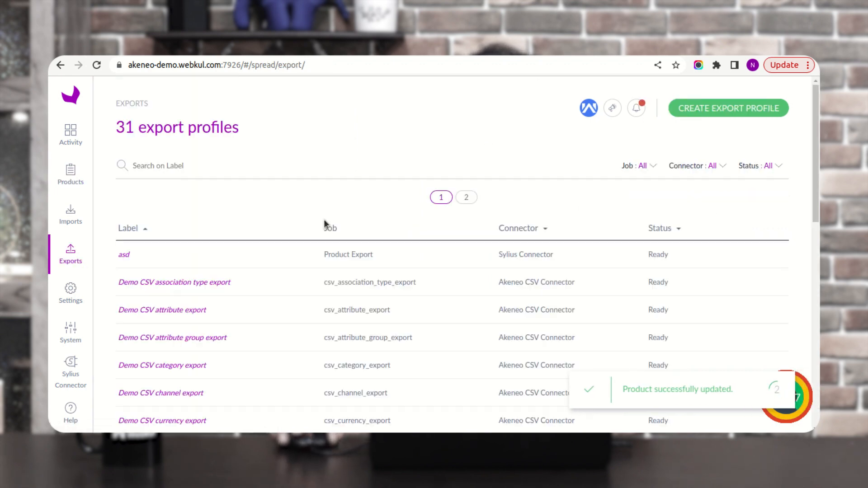
left_click(178, 165)
type("asd")
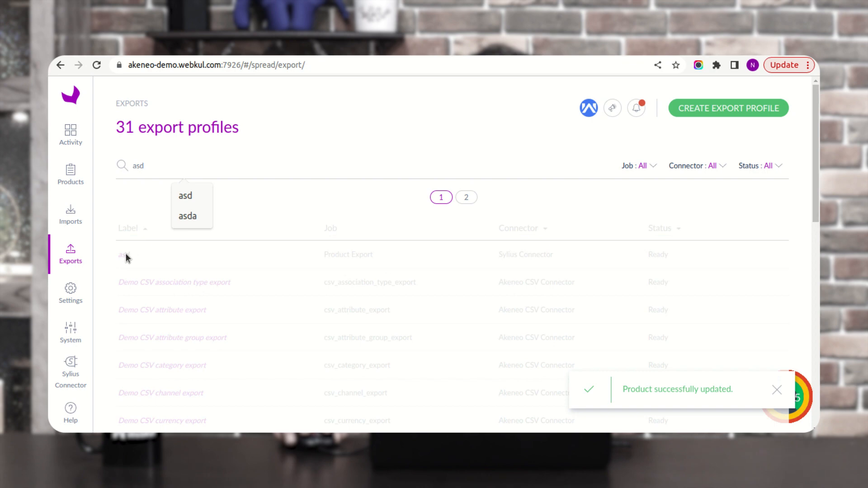
left_click(136, 231)
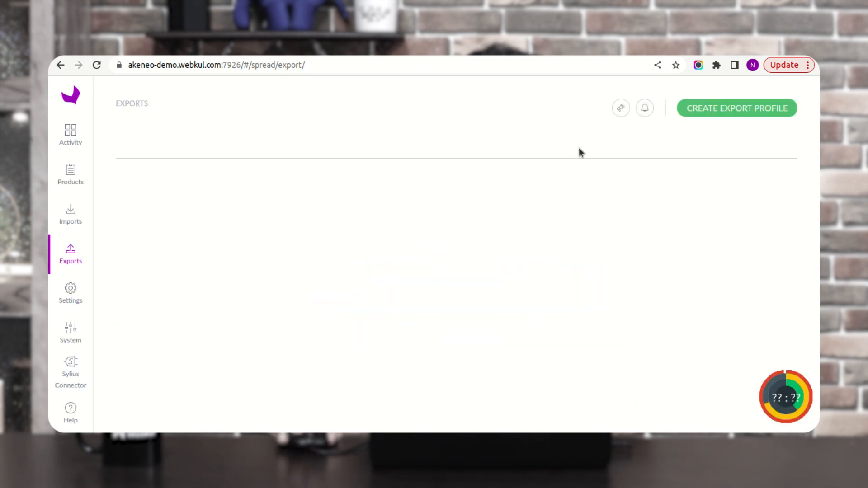
Run the export from the asd profile, and look through the products filtered by 123 in the Sylius admin
left_click(164, 234)
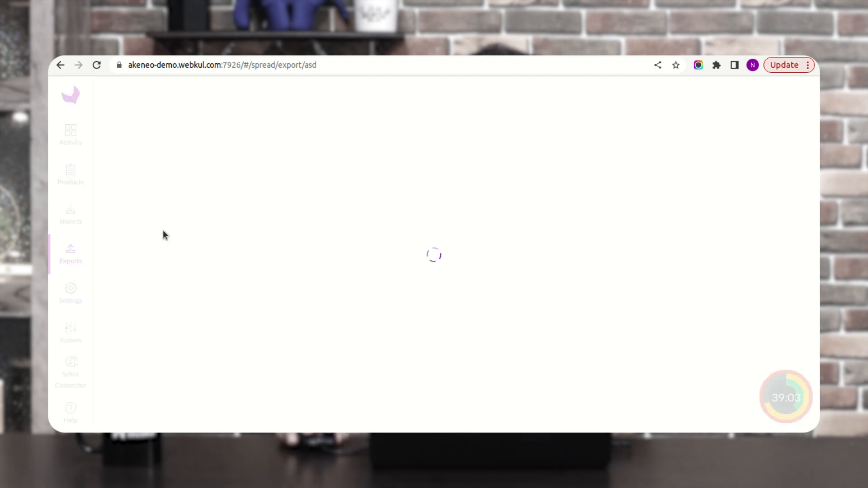
left_click(240, 174)
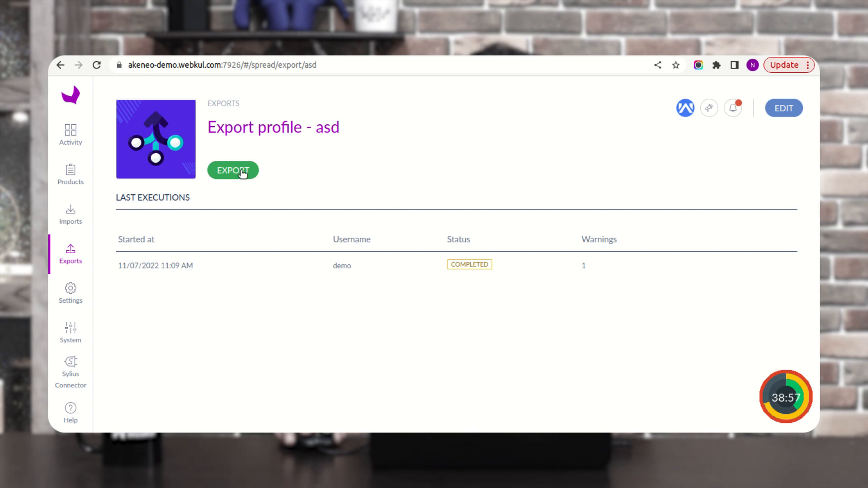
left_click(241, 170)
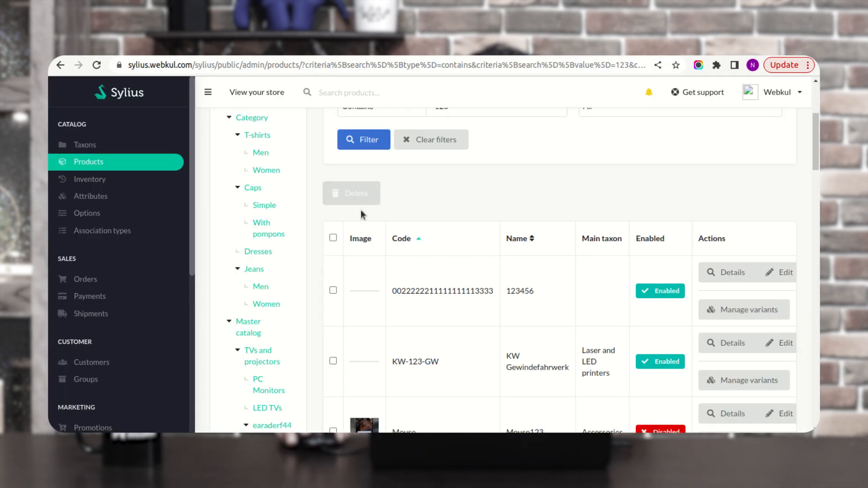
scroll(531, 241, "down", 5)
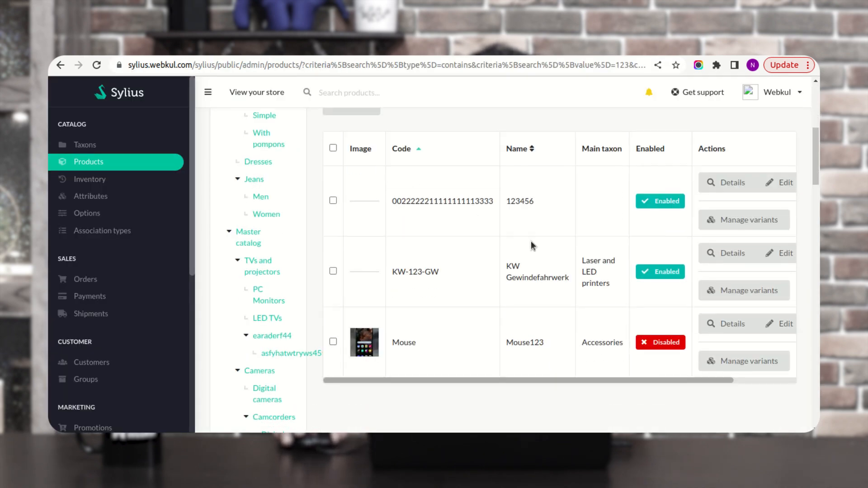
scroll(539, 252, "up", 3)
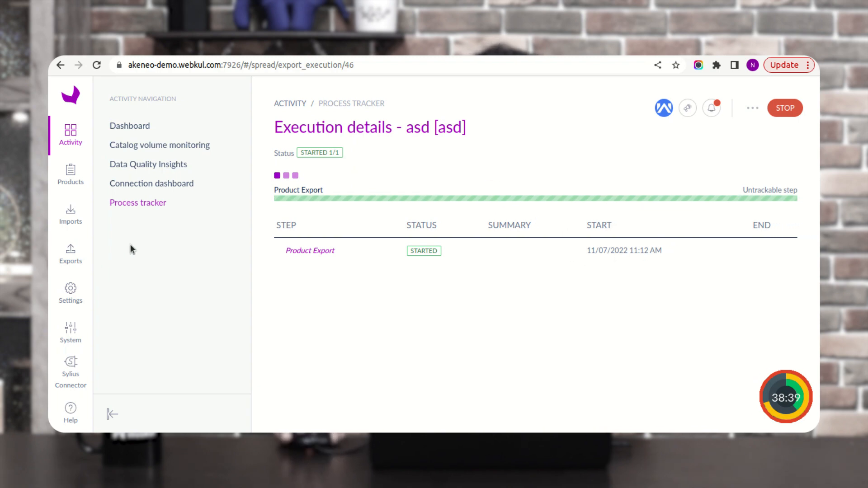
Start a new export profile in Akeneo with dsa as both the code and the label
left_click(70, 267)
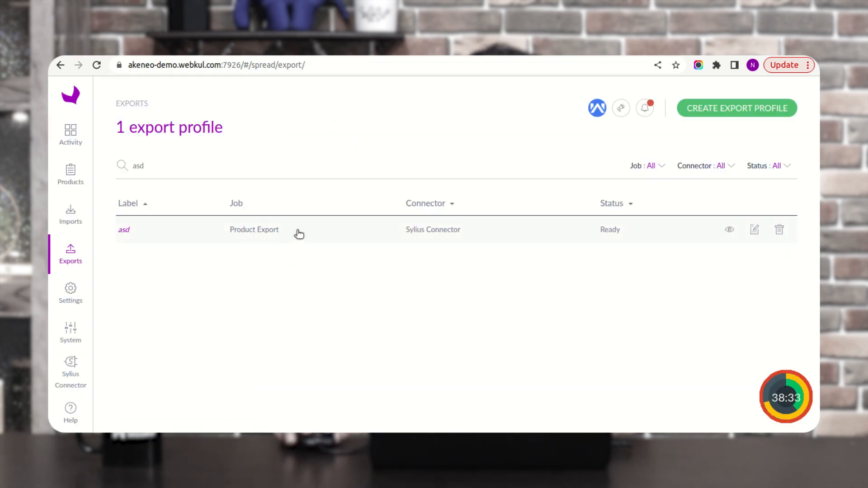
left_click(737, 110)
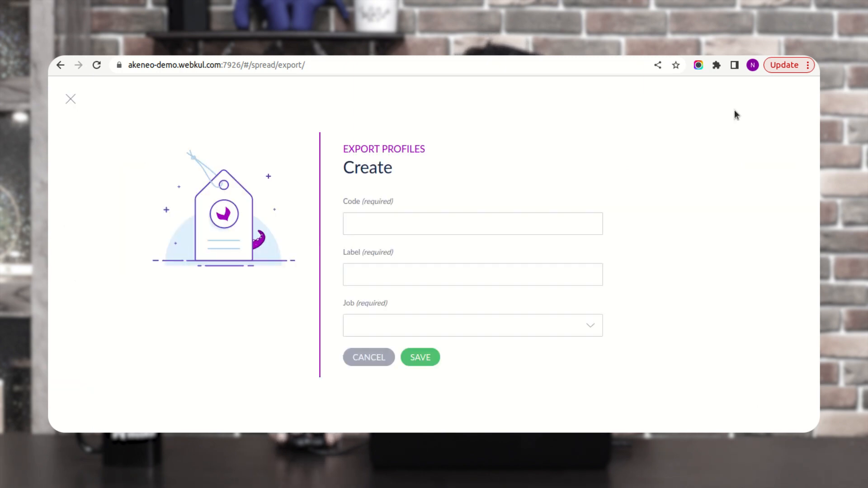
left_click(368, 227)
type("dsa")
left_click(371, 273)
type("ds")
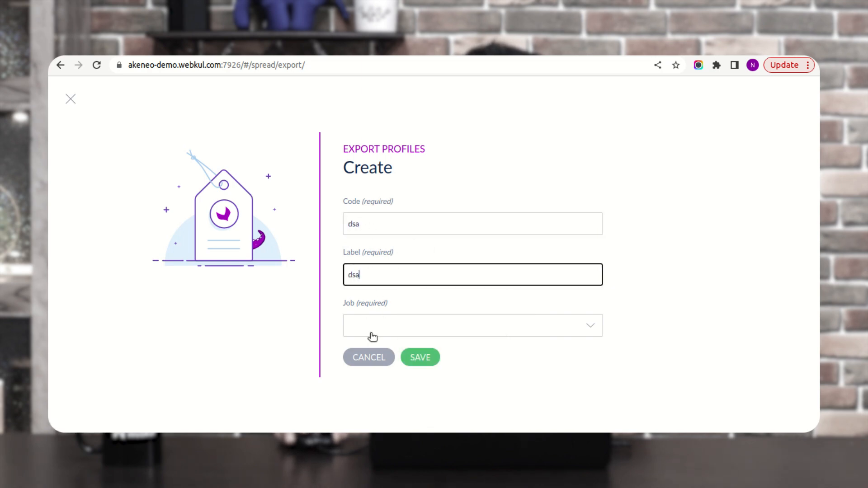
Choose the Sylius Connector's Category only Export job for the new profile and save it
left_click(371, 333)
left_click_drag(587, 217, 588, 286)
scroll(391, 269, "down", 3)
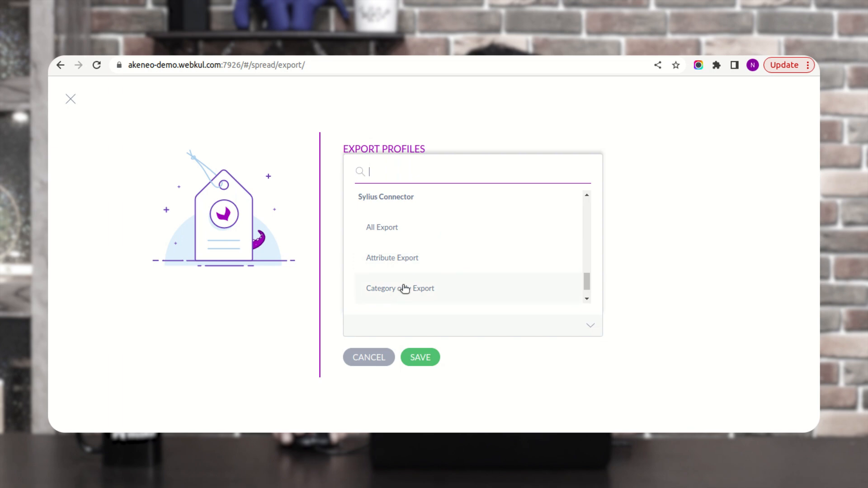
scroll(416, 285, "down", 1)
left_click(420, 261)
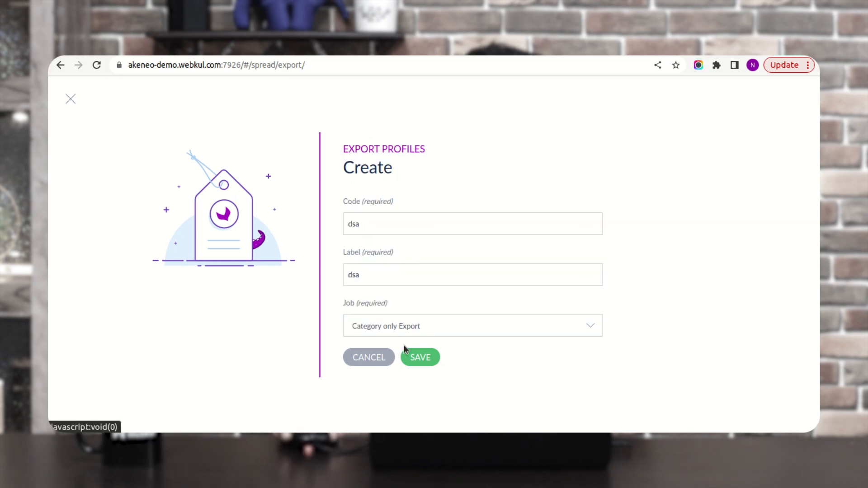
left_click(419, 359)
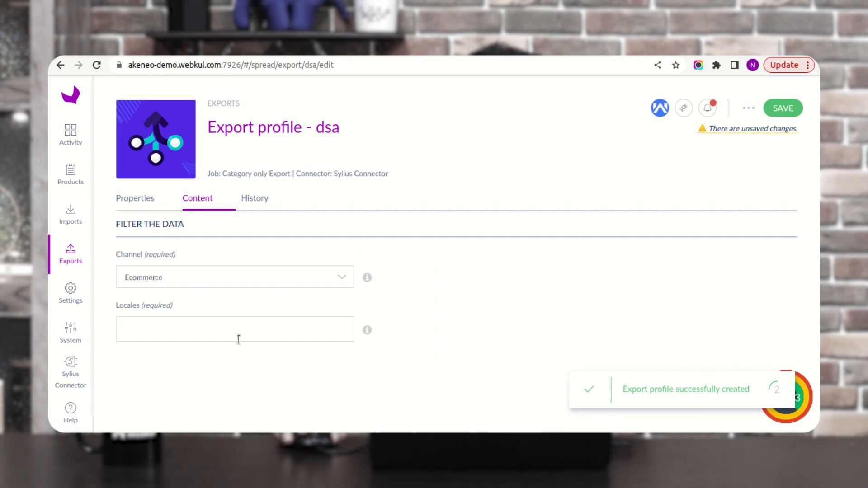
left_click(131, 206)
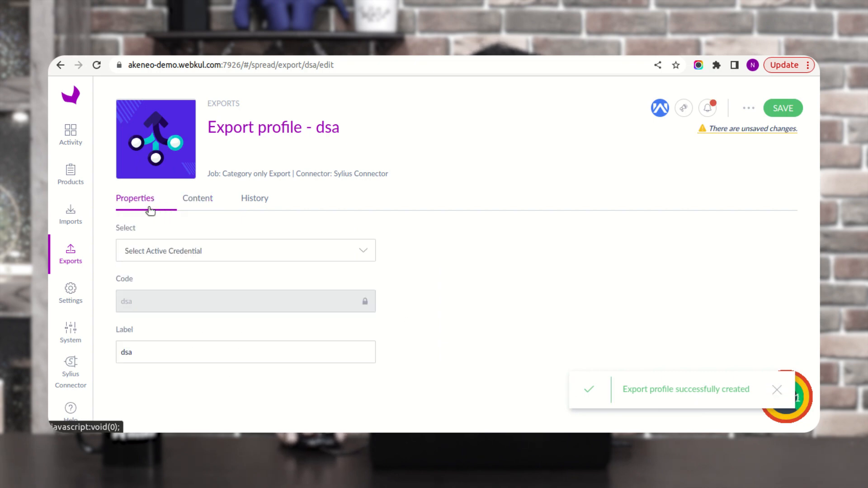
left_click(180, 257)
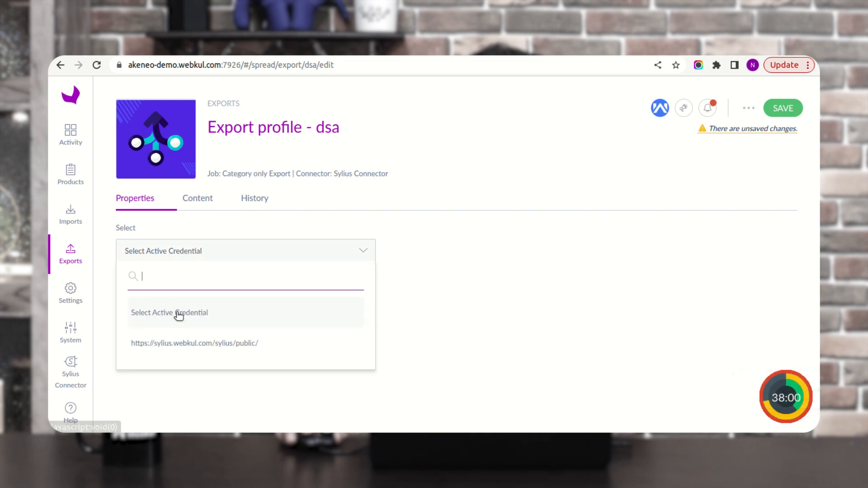
left_click(185, 343)
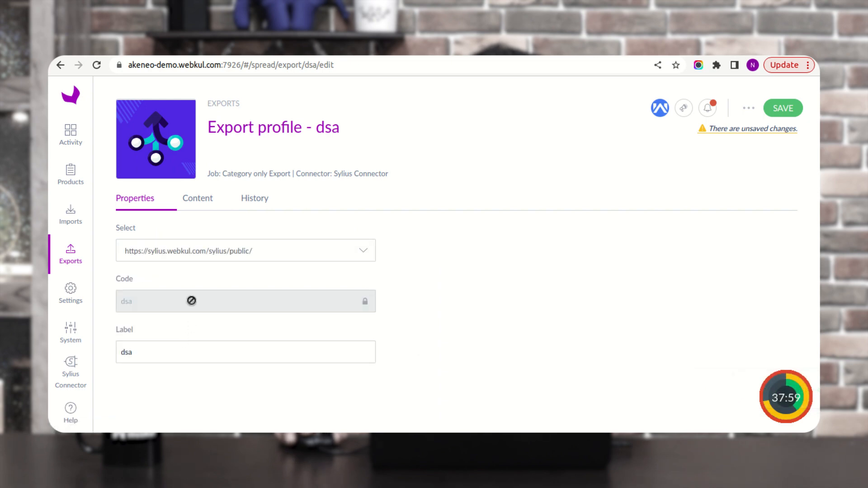
left_click(201, 204)
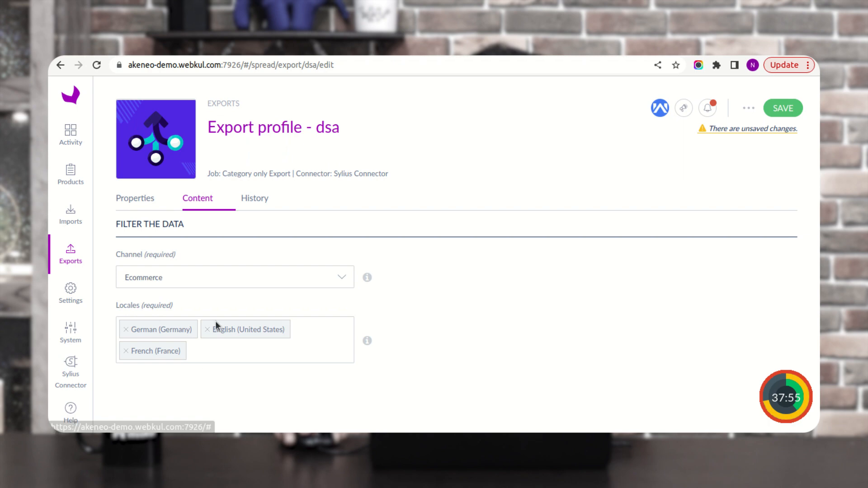
left_click(258, 206)
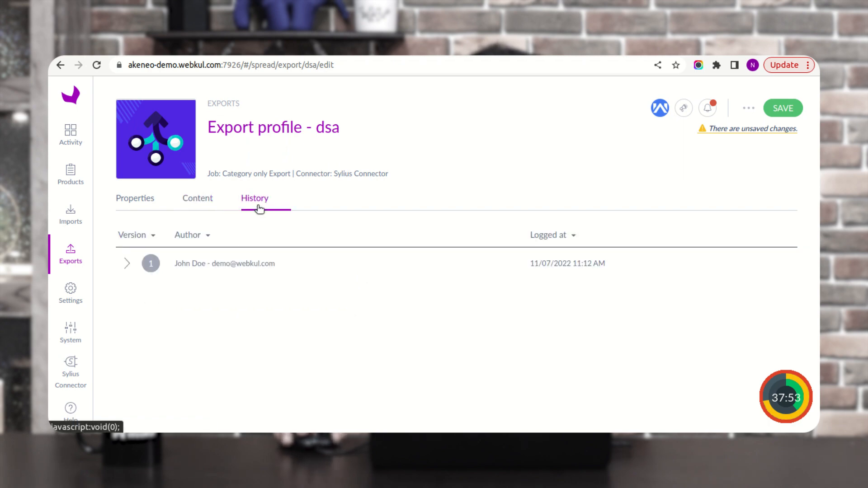
left_click(785, 109)
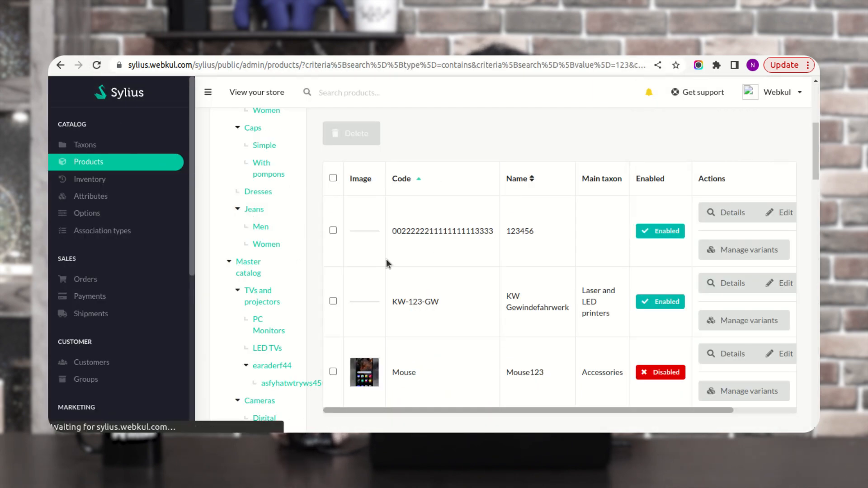
Switch to the Sylius admin, reapply the product filter for 123, and look through the product list
scroll(386, 259, "down", 2)
scroll(416, 169, "up", 4)
left_click(355, 171)
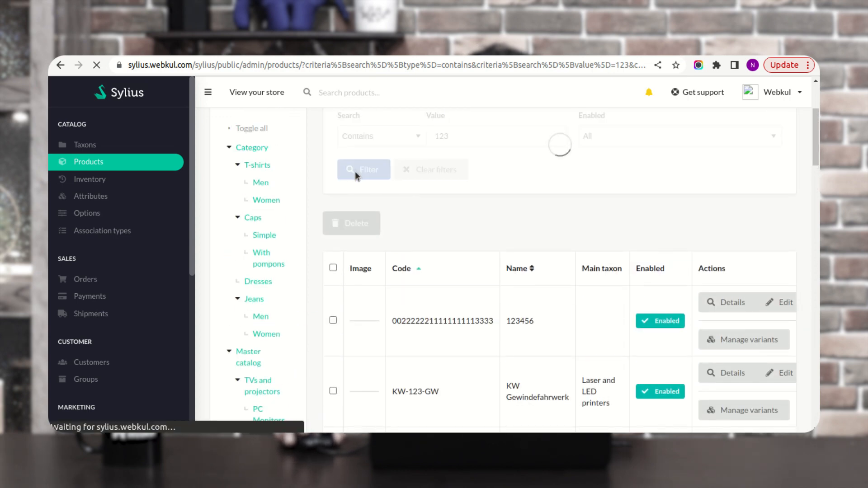
scroll(455, 269, "down", 8)
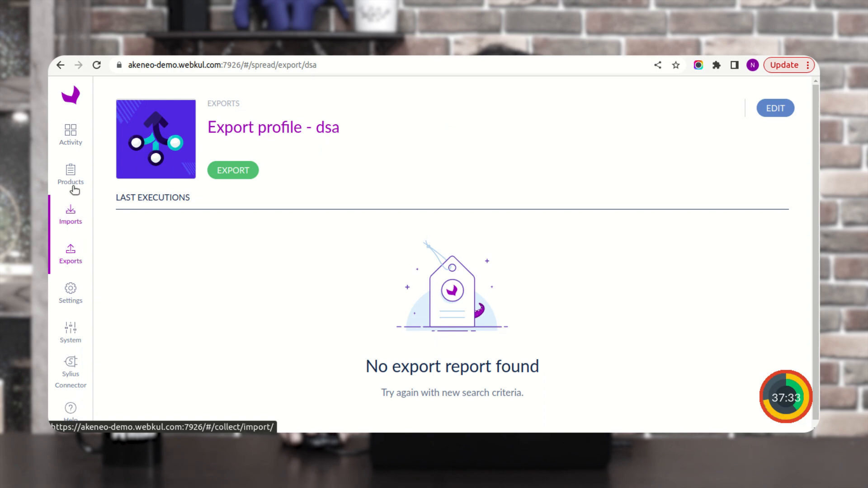
Inspect the warning details of the latest asd execution in Akeneo's process tracker and look over the Sylius product list
left_click(72, 133)
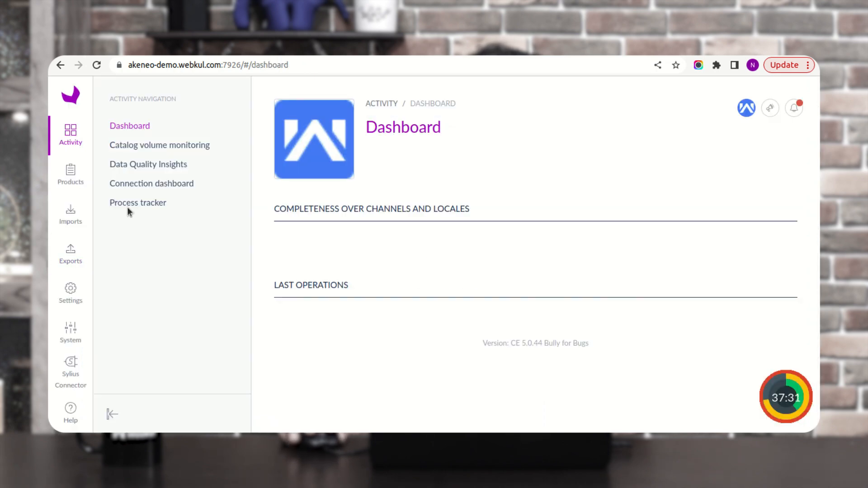
left_click(129, 206)
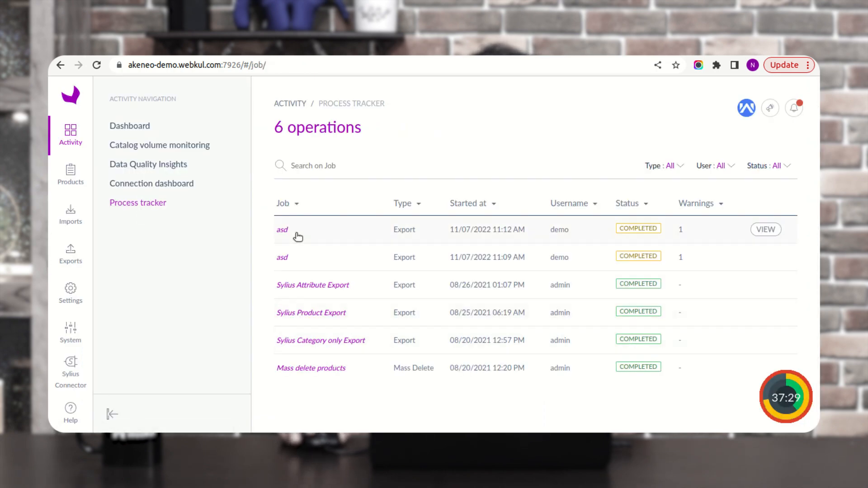
left_click(281, 230)
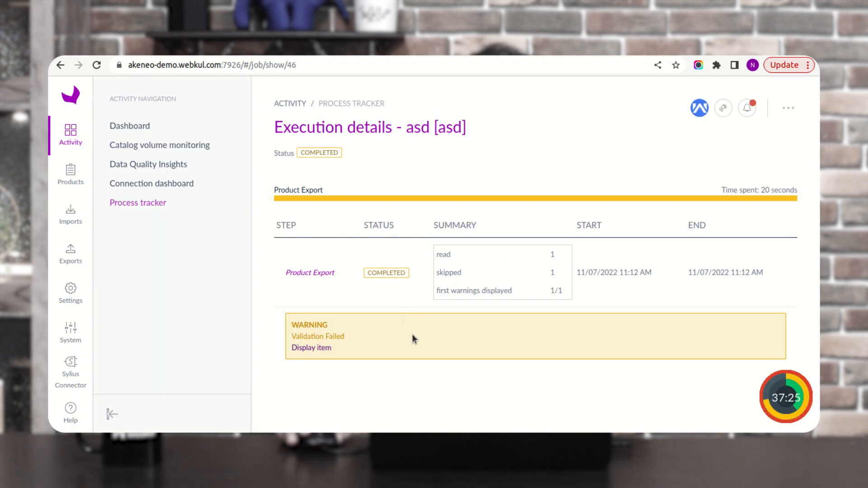
left_click(320, 349)
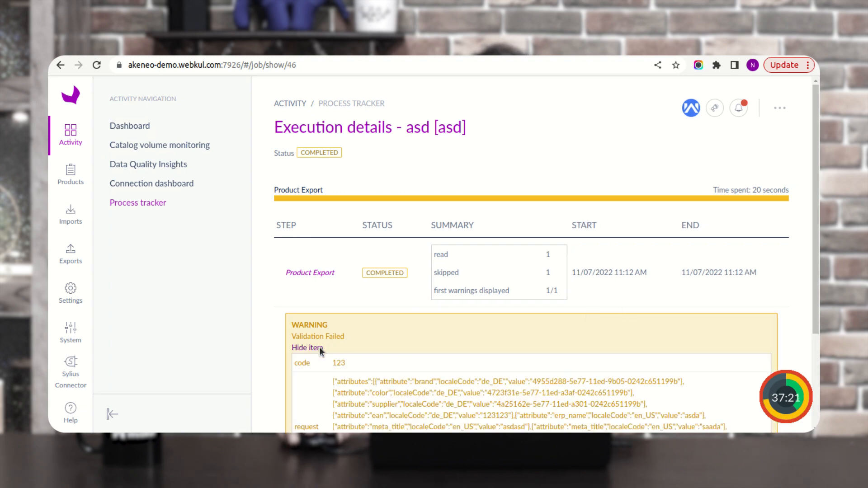
scroll(458, 380, "down", 3)
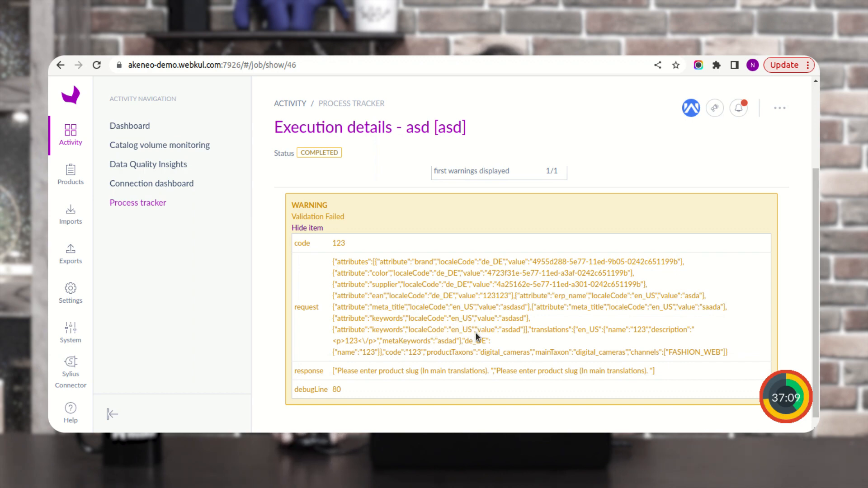
scroll(470, 342, "down", 1)
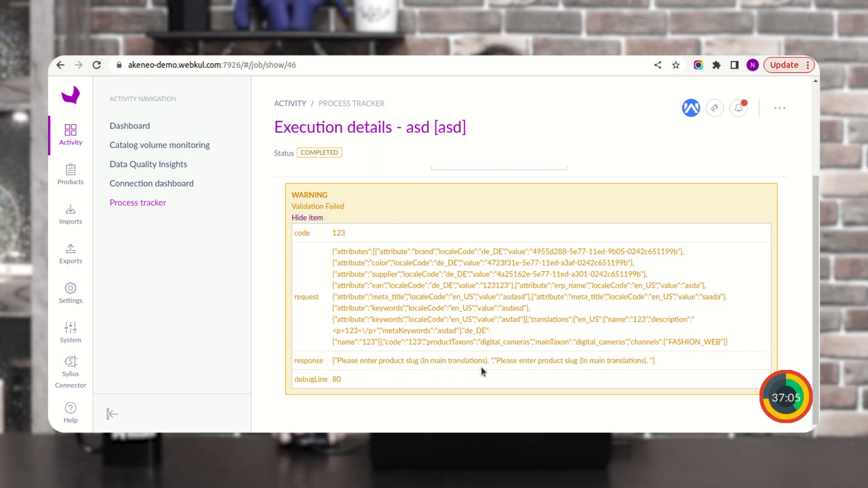
left_click_drag(549, 363, 618, 371)
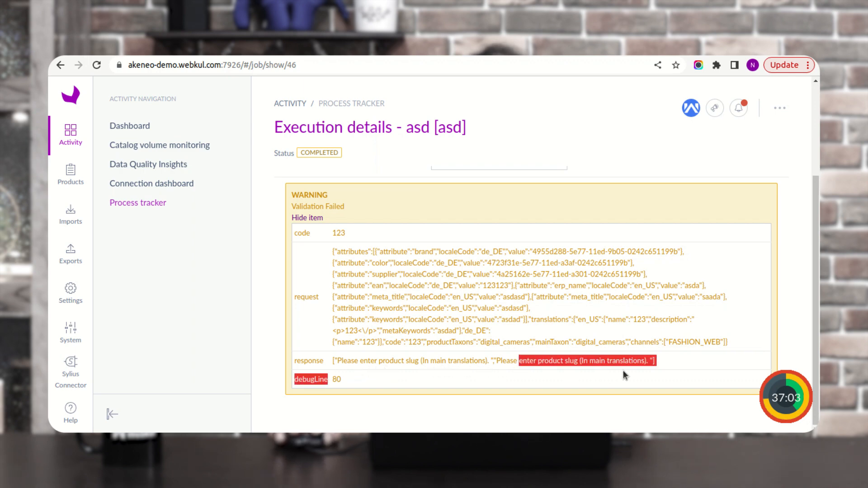
left_click(652, 362)
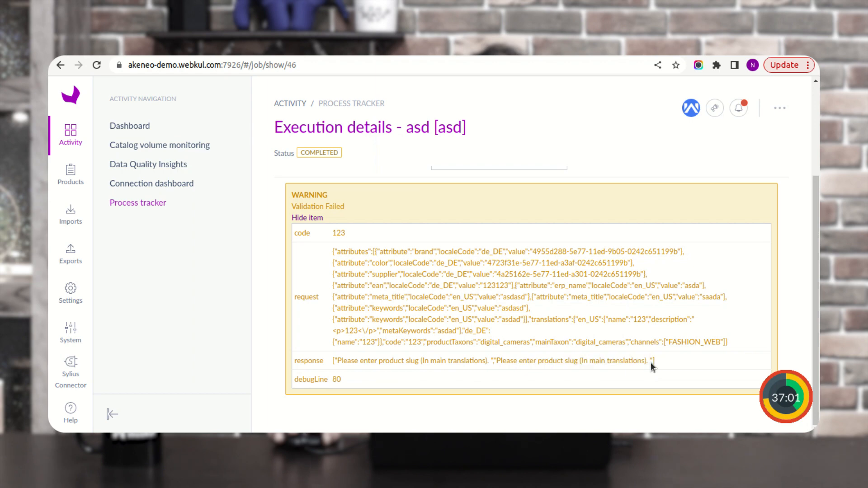
scroll(382, 365, "up", 3)
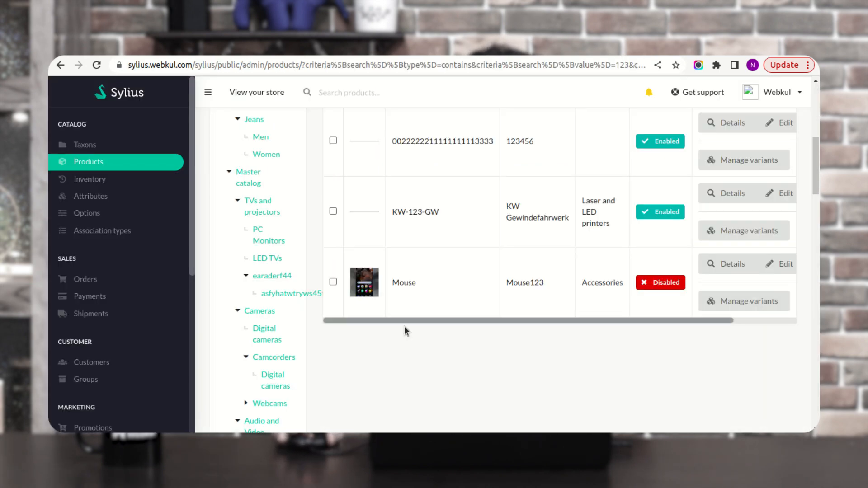
scroll(402, 327, "up", 5)
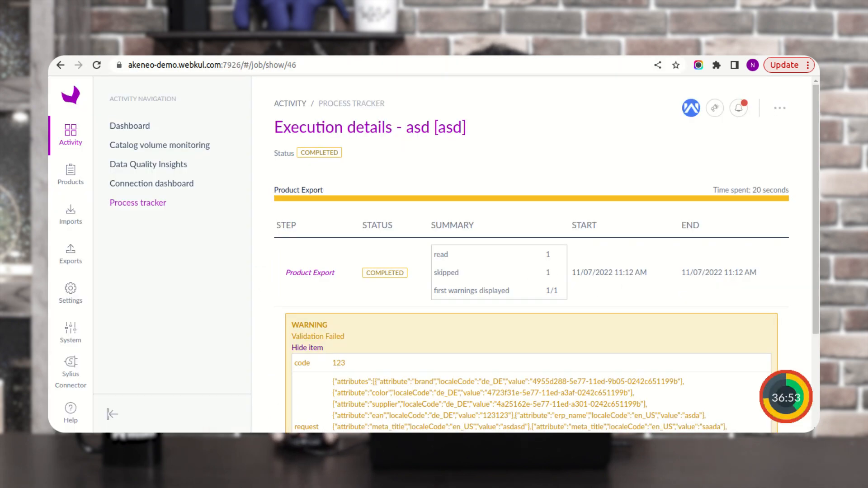
Start a new category named Test Category under Cameras > Digitale Kameras in Akeneo's category settings
left_click(68, 297)
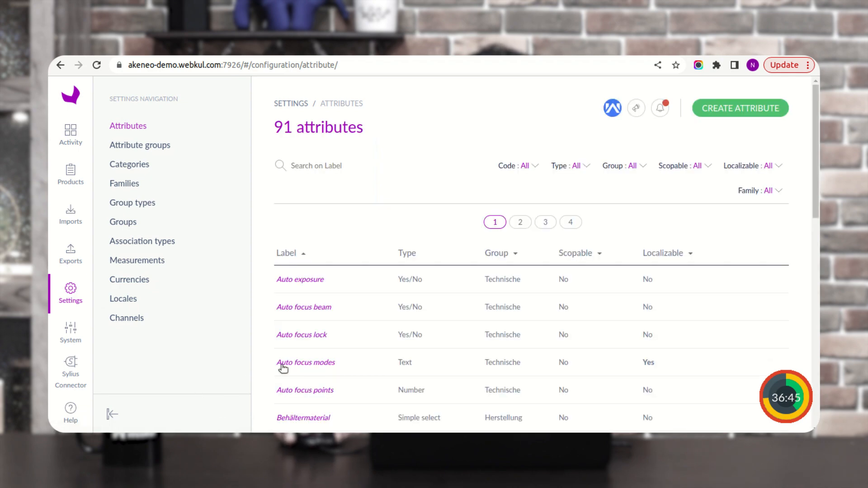
left_click(139, 167)
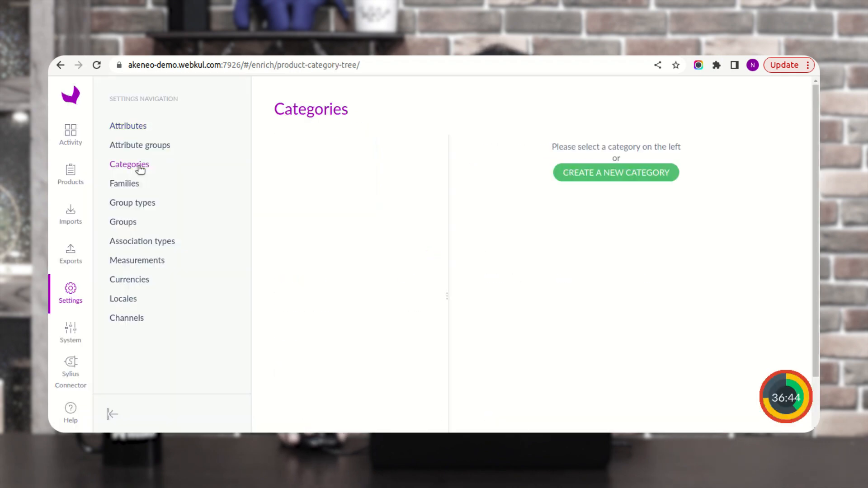
left_click(290, 229)
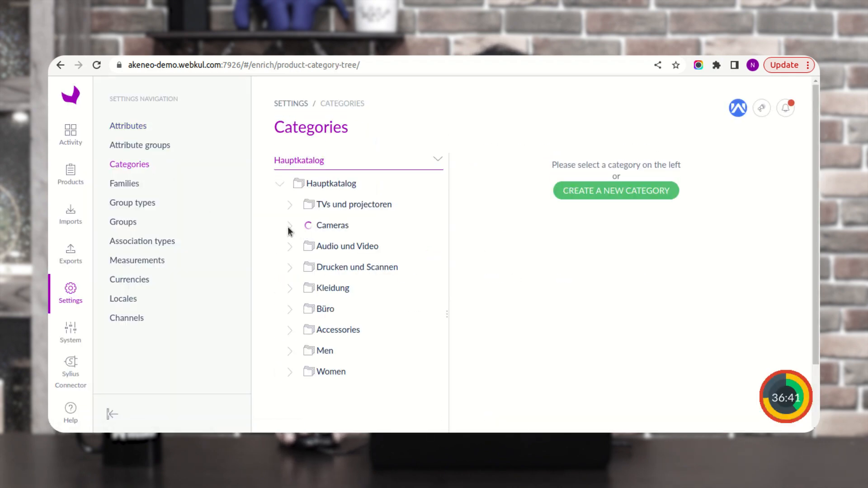
left_click(345, 246)
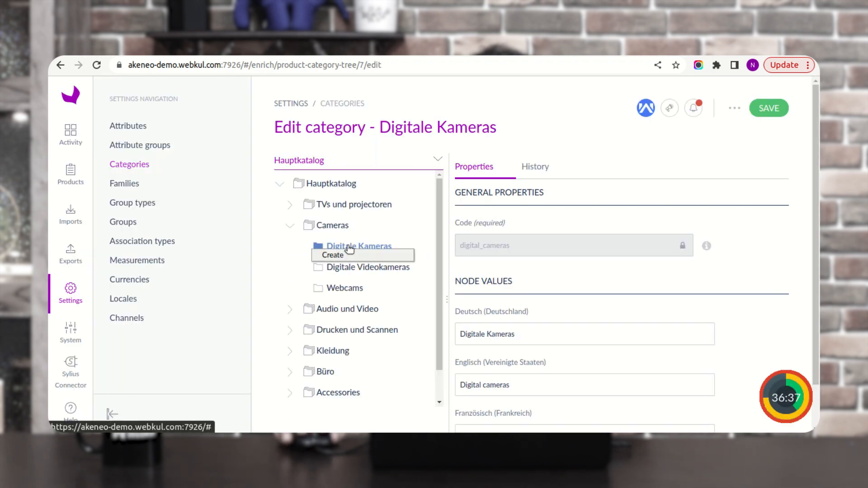
left_click(353, 255)
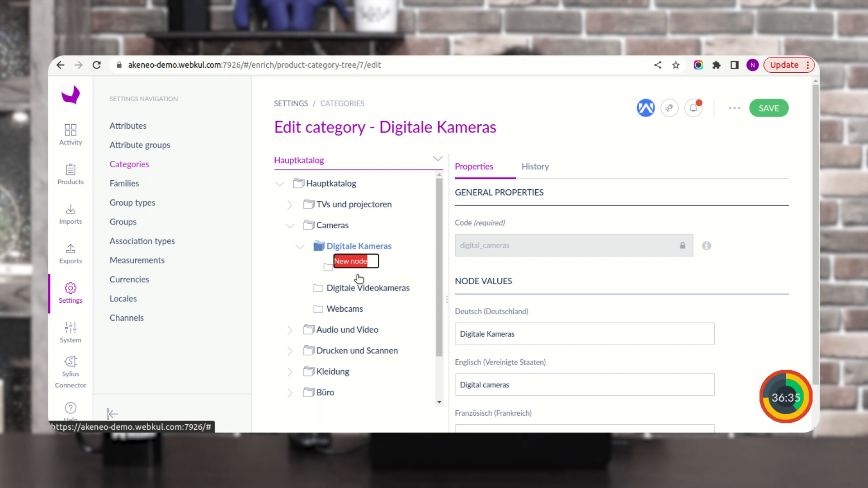
type("Test Category")
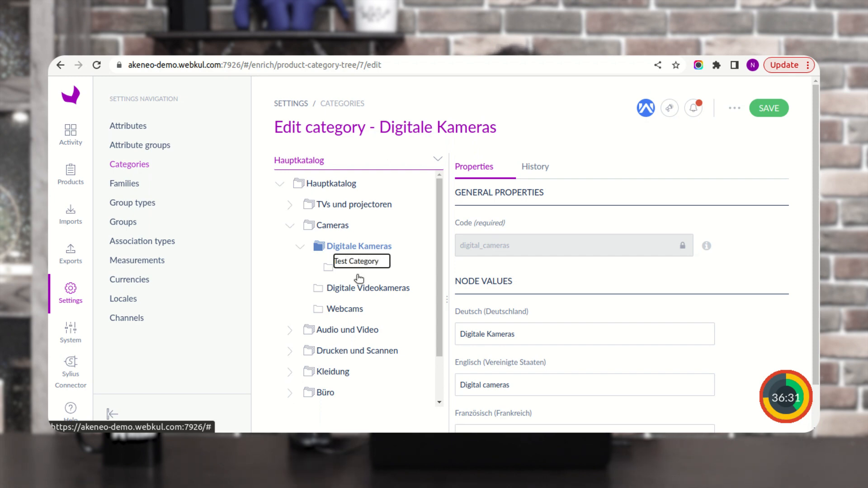
key("Return")
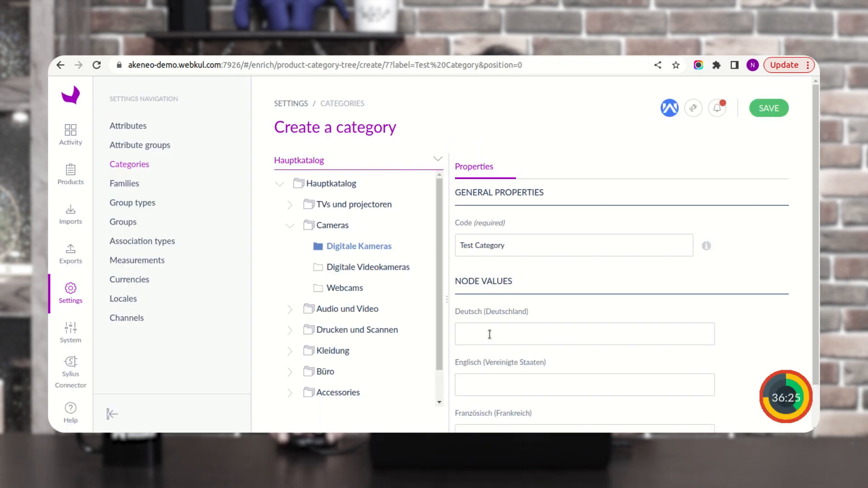
Copy the code text Test Category into the new category's German, English and French labels
left_click_drag(506, 245, 450, 238)
key("ctrl+c")
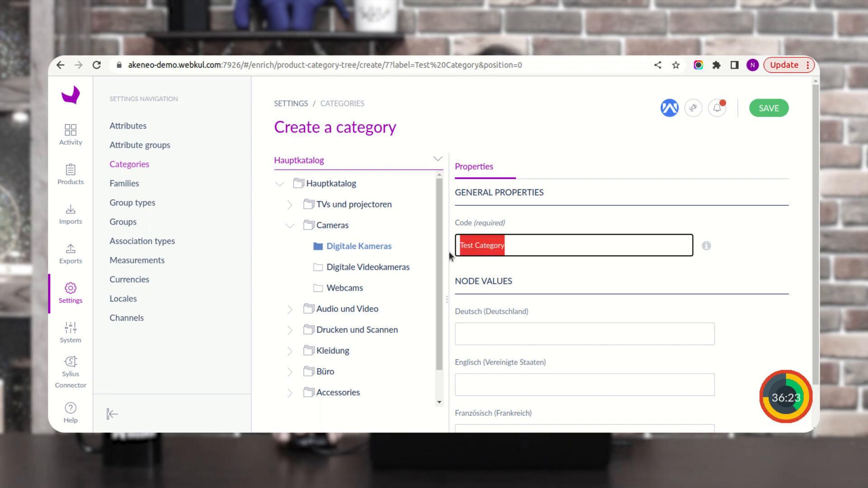
left_click(476, 340)
key("ctrl+v")
left_click(483, 389)
key("ctrl+v")
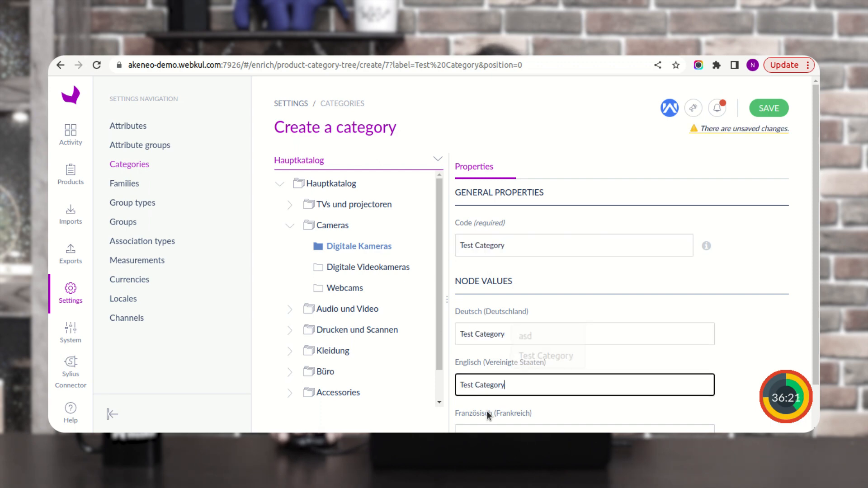
scroll(489, 409, "down", 1)
left_click(489, 407)
scroll(489, 405, "down", 1)
key("ctrl+v")
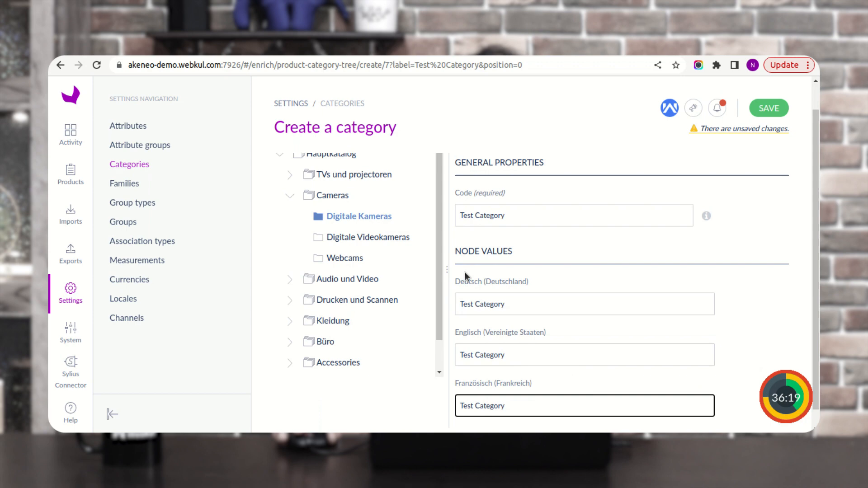
Change the new category's code to Test_Category and save the category
left_click(477, 211)
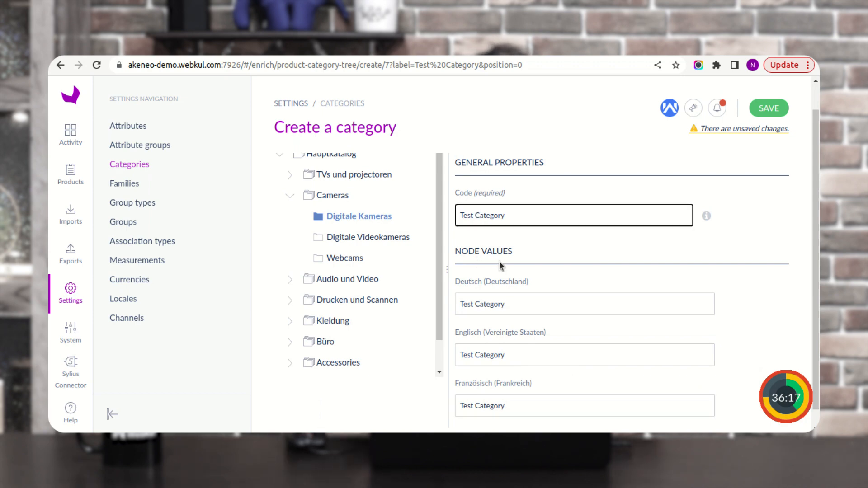
key("BackSpace")
type("_")
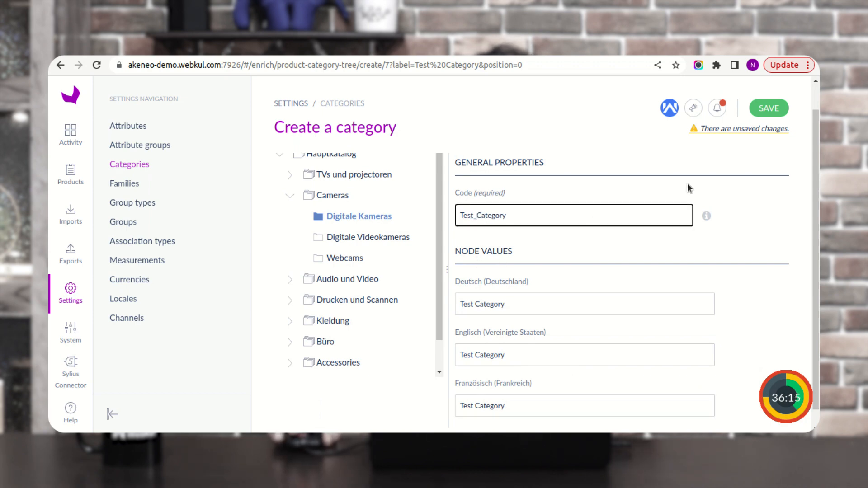
left_click(769, 108)
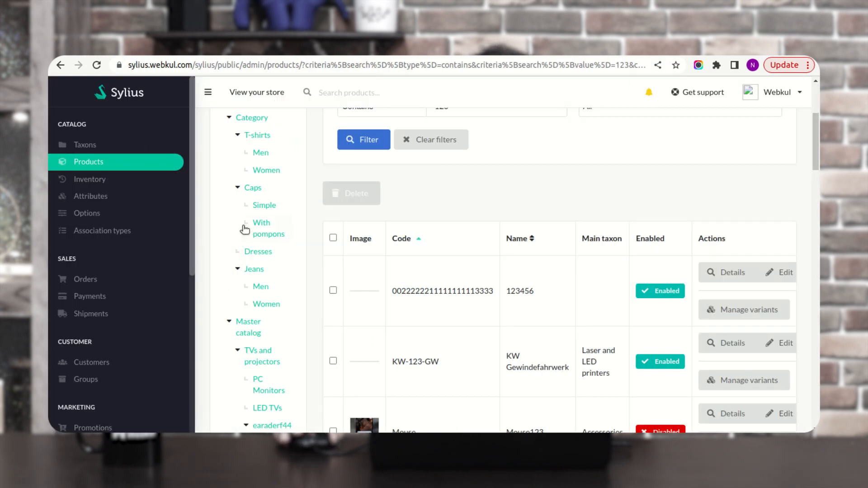
Switch to the Sylius admin, open the taxons and look through the existing category tree
left_click(98, 148)
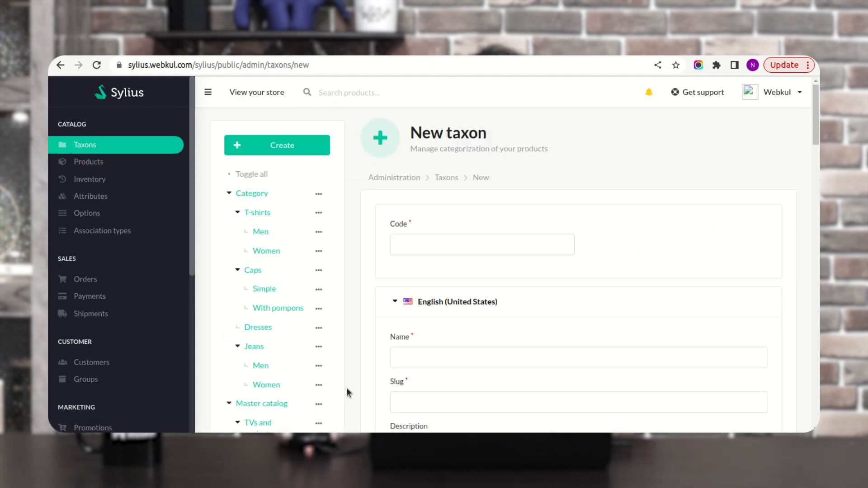
scroll(247, 283, "down", 4)
scroll(266, 291, "down", 3)
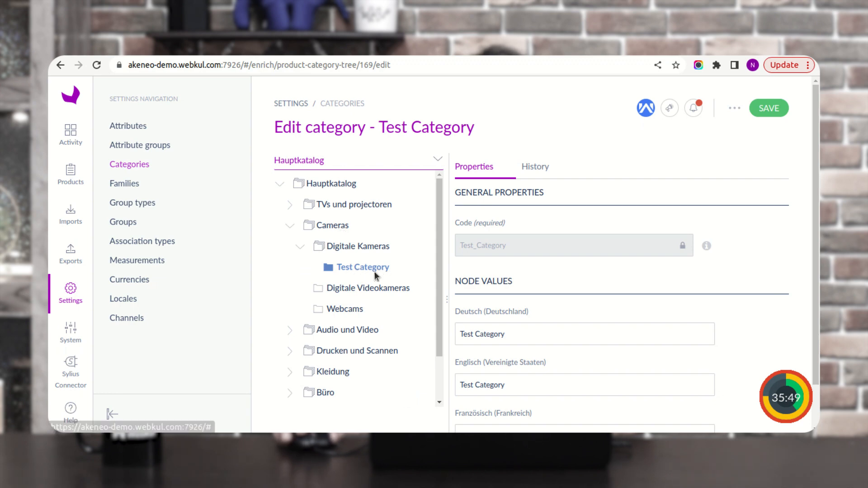
Search Akeneo's export profiles for dsa, open that category export profile and run the export
left_click(71, 256)
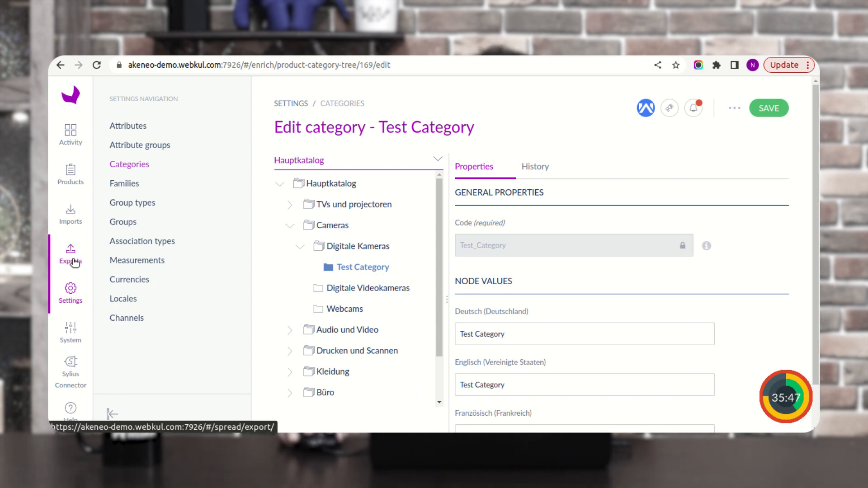
left_click_drag(164, 166, 108, 166)
type("dsa")
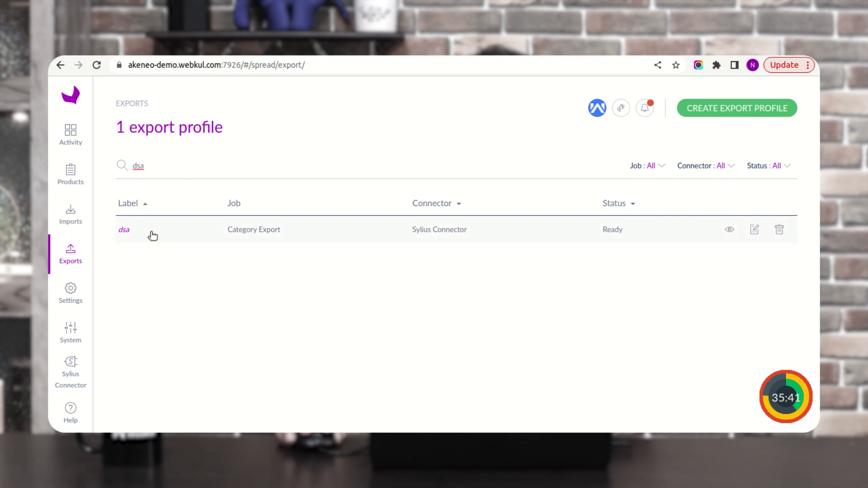
left_click(264, 233)
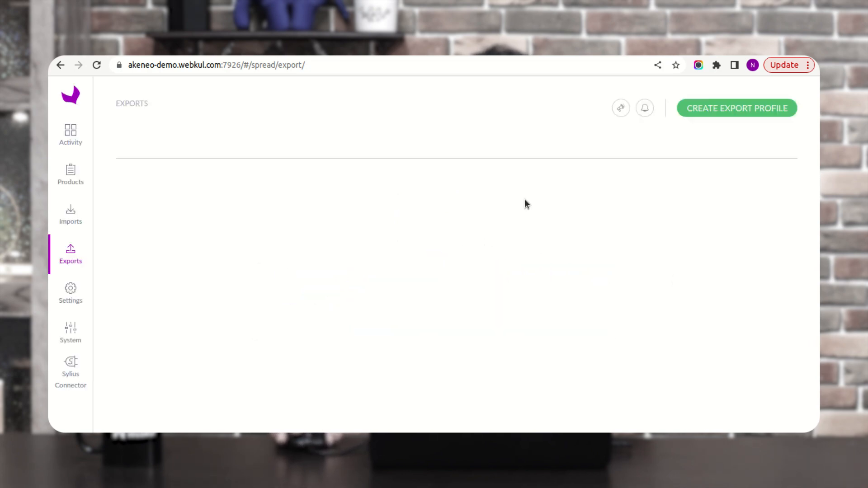
left_click(152, 231)
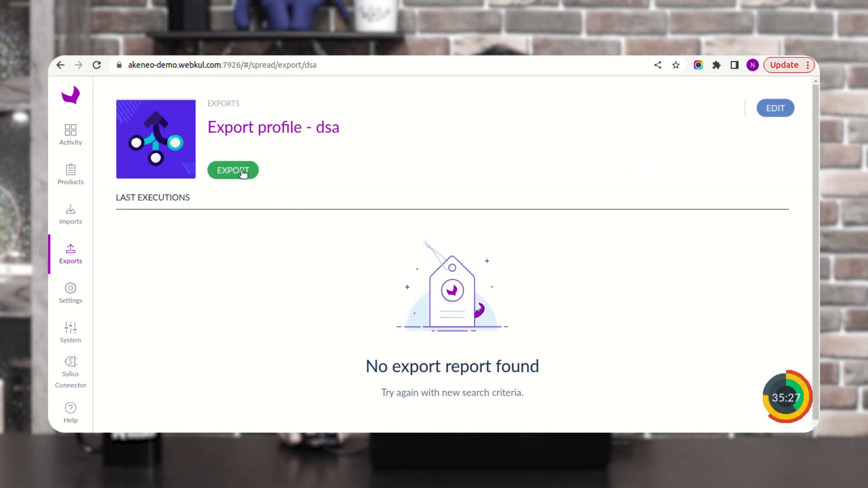
left_click(243, 171)
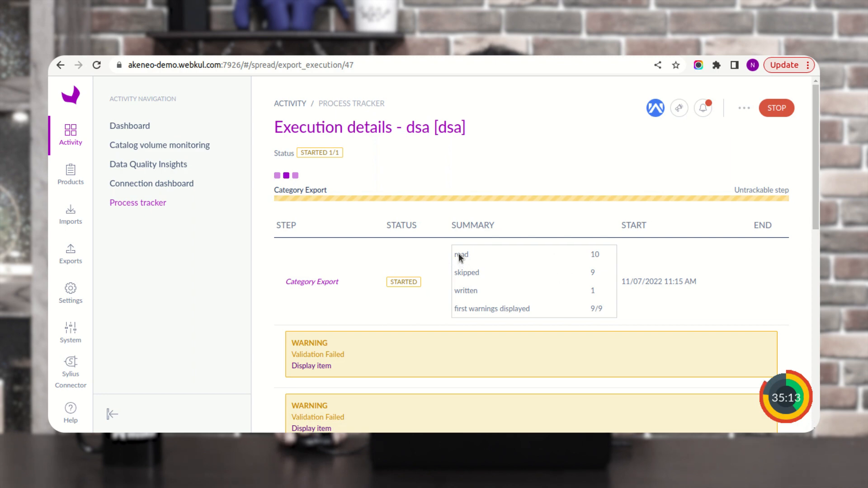
Check the dsa execution's summary and warnings in Akeneo, and reload the Sylius taxon page to look for the exported category
left_click_drag(461, 253, 469, 254)
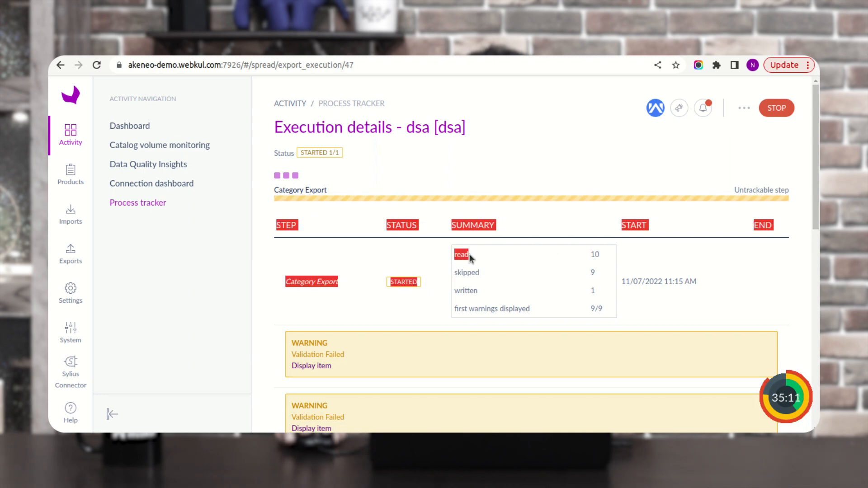
left_click(593, 256)
double_click(467, 292)
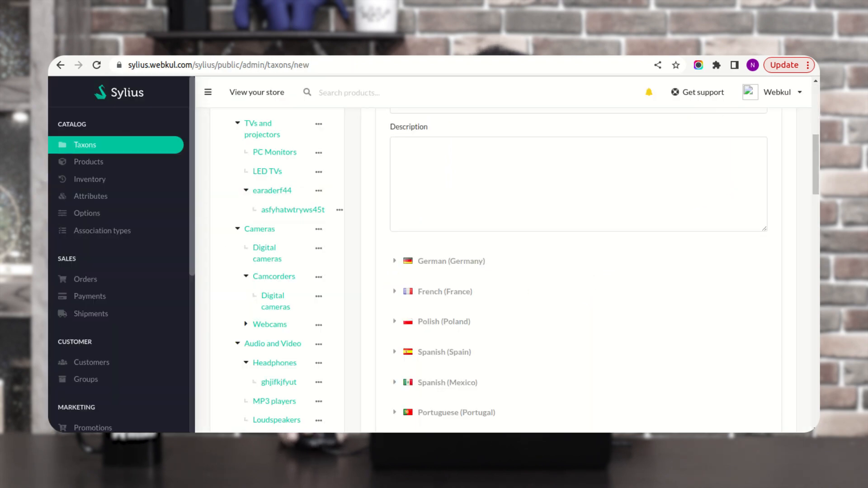
left_click(96, 64)
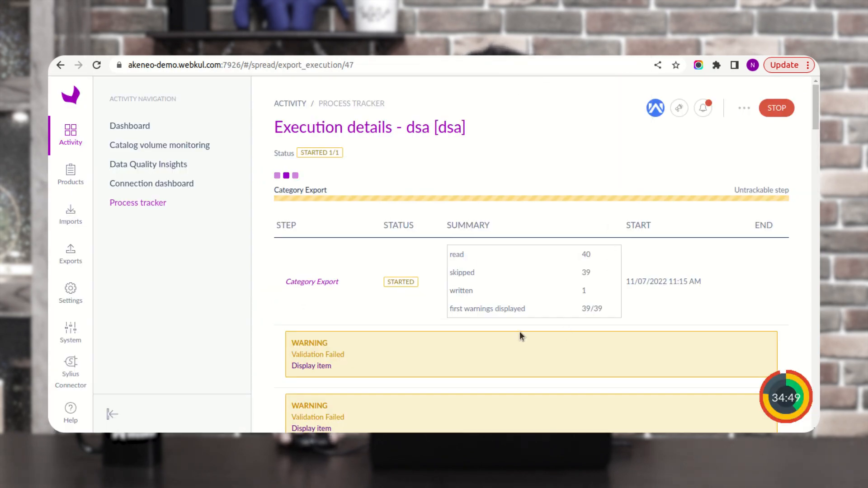
scroll(446, 322, "down", 2)
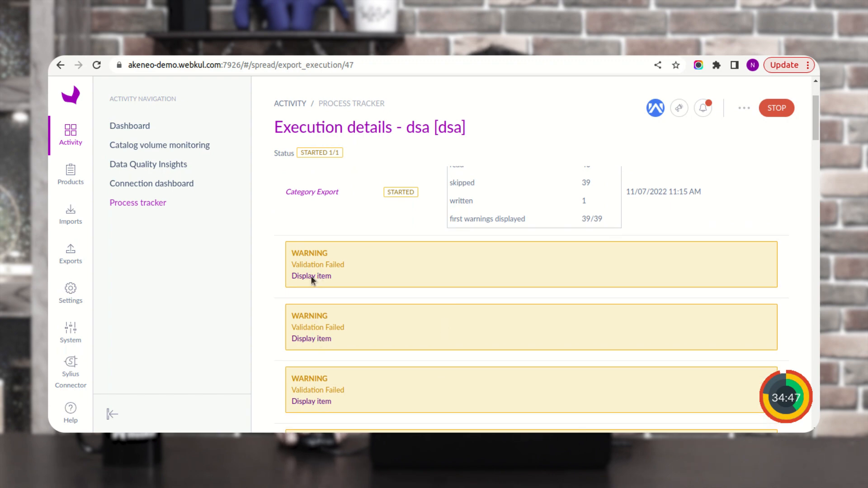
scroll(393, 293, "up", 2)
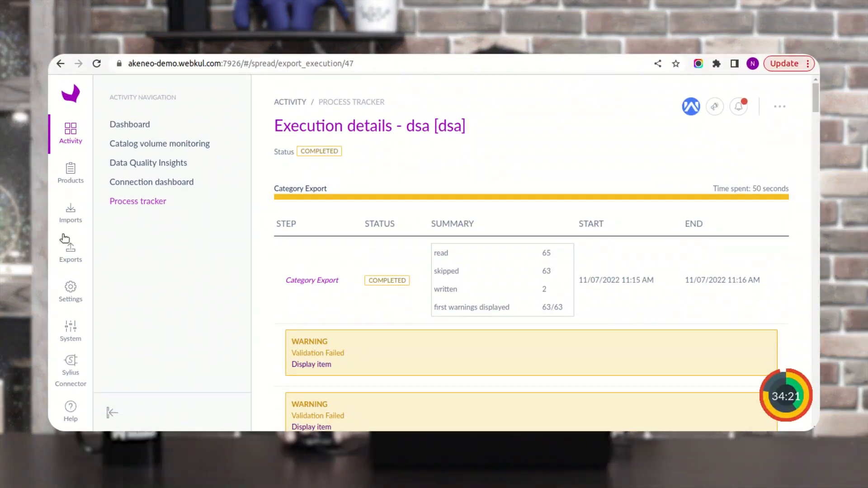
Start a new export profile in Akeneo and review the Sylius Connector export types in its job choices
left_click(70, 258)
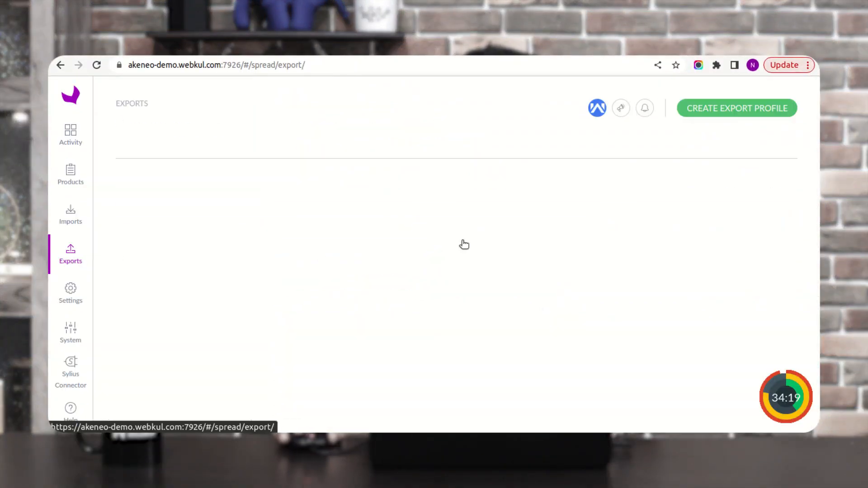
left_click(759, 111)
left_click(431, 322)
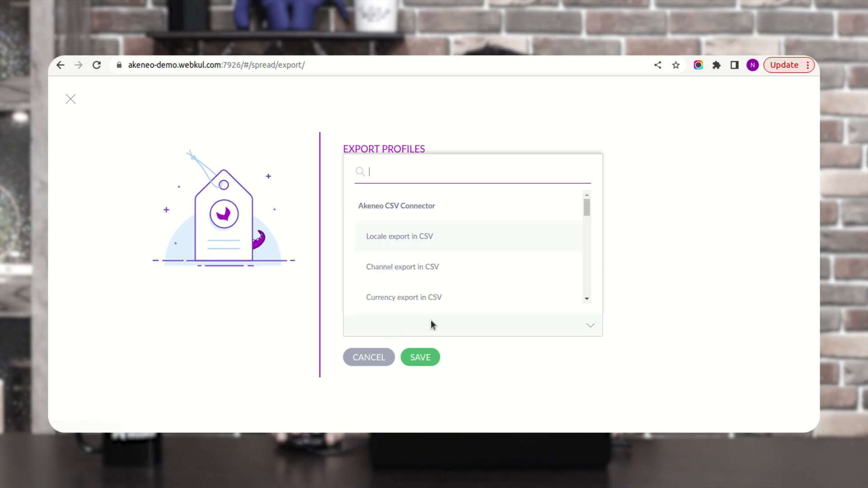
scroll(451, 279, "down", 3)
left_click_drag(586, 223, 584, 278)
scroll(445, 276, "down", 4)
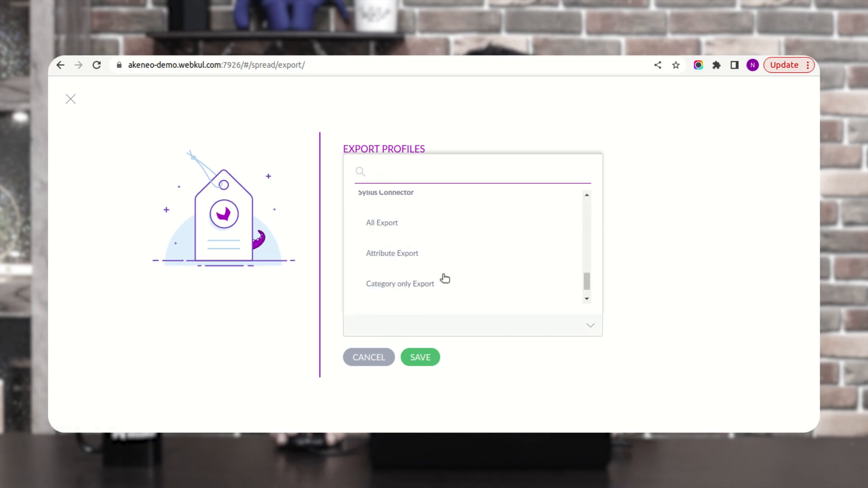
scroll(404, 259, "up", 1)
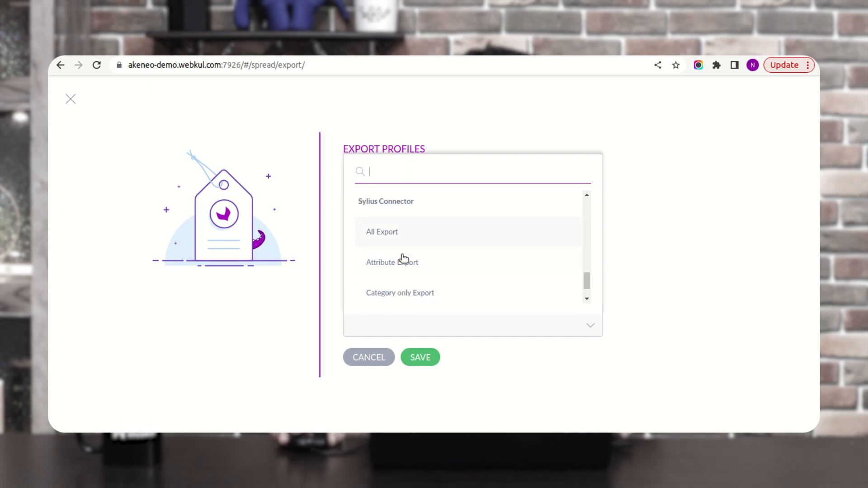
scroll(419, 278, "down", 1)
scroll(421, 278, "down", 1)
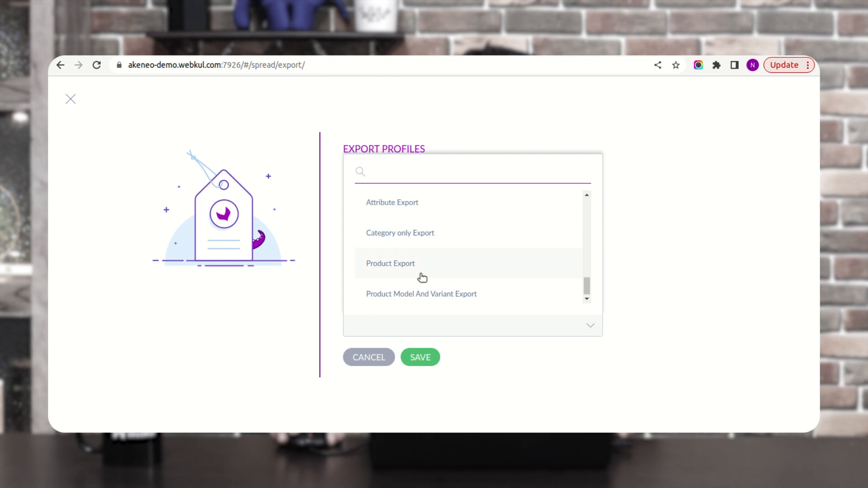
scroll(423, 277, "up", 2)
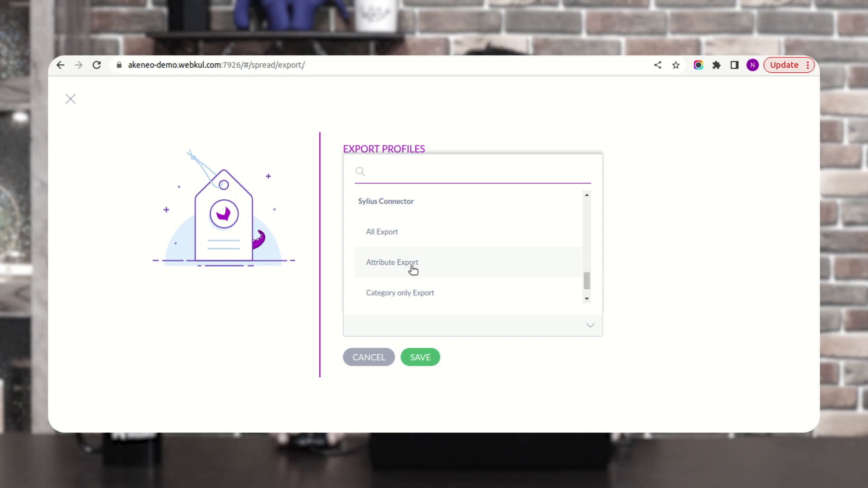
scroll(420, 270, "down", 1)
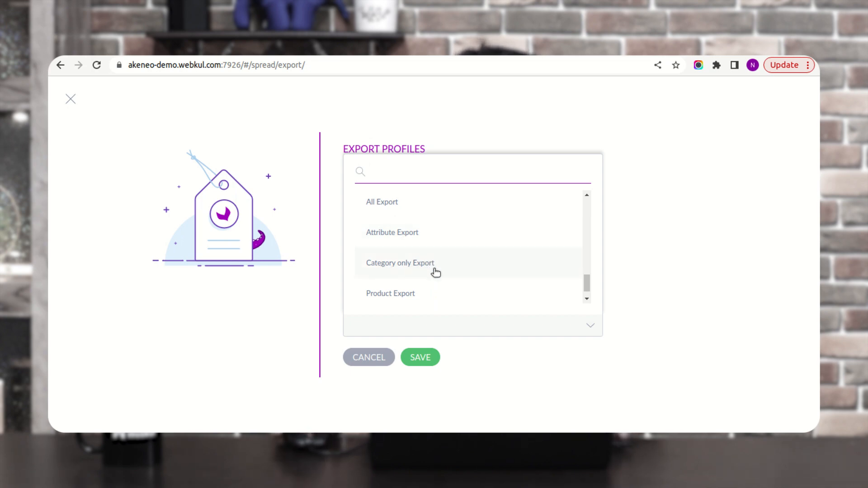
scroll(420, 274, "down", 1)
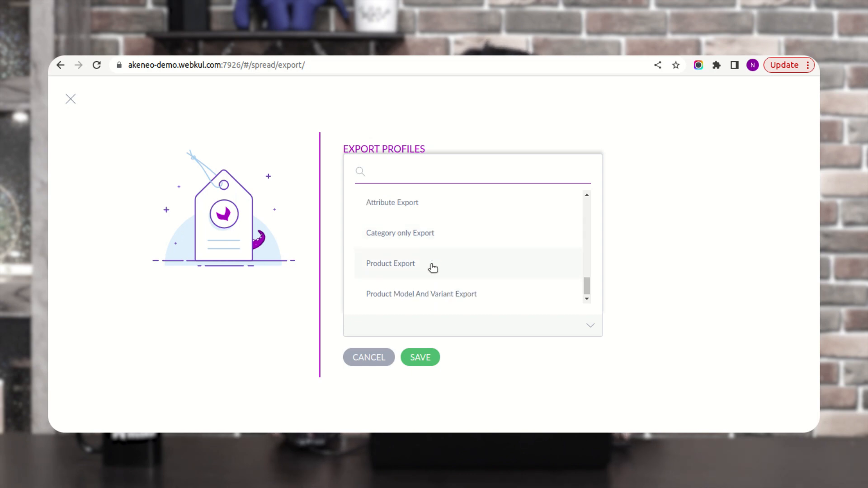
scroll(404, 286, "down", 1)
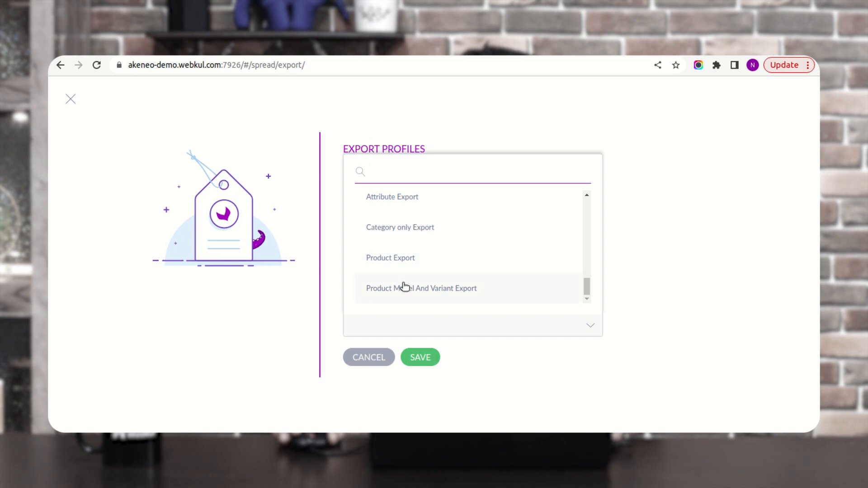